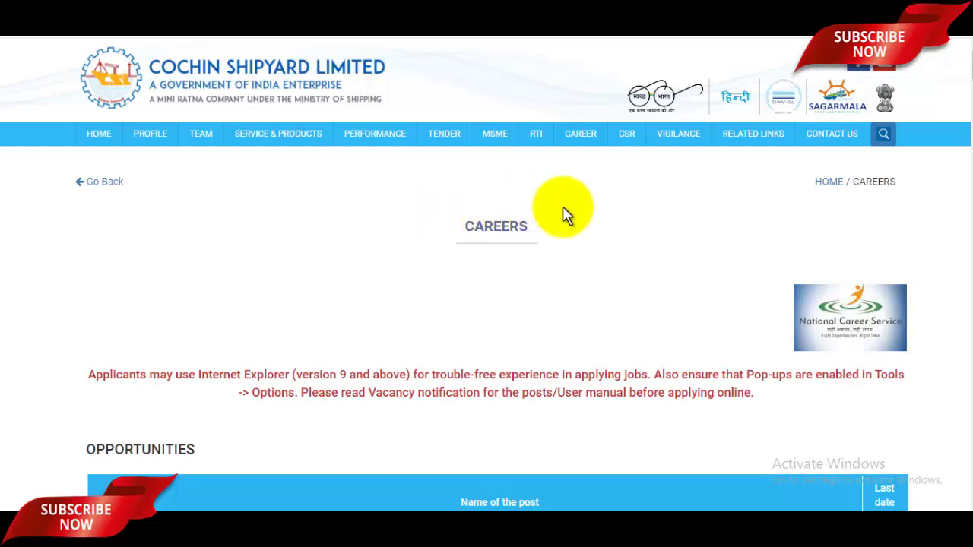
# - Find the 'Vacancy Notification – Contract' notice on the page and open the Registration link
pyautogui.scroll(-4, 688, 239)
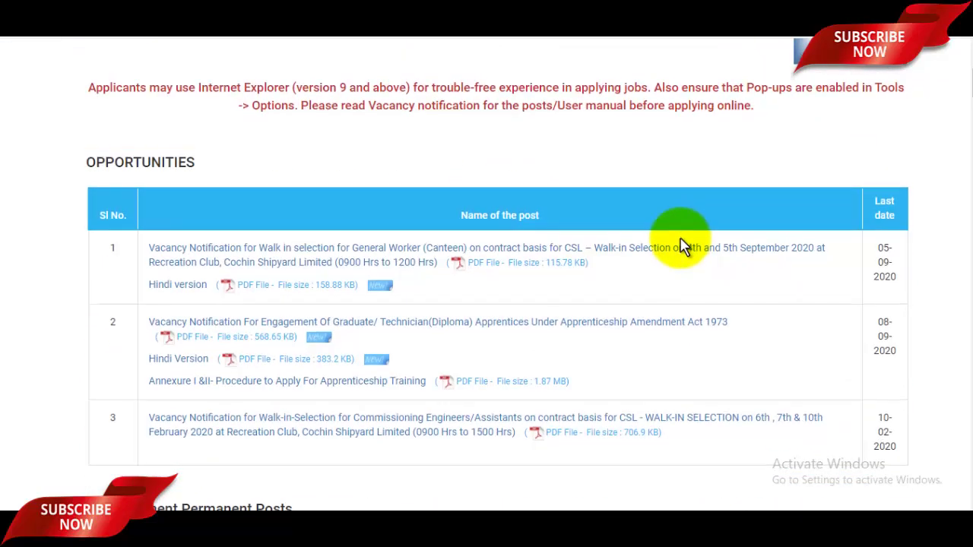
pyautogui.scroll(4, 685, 243)
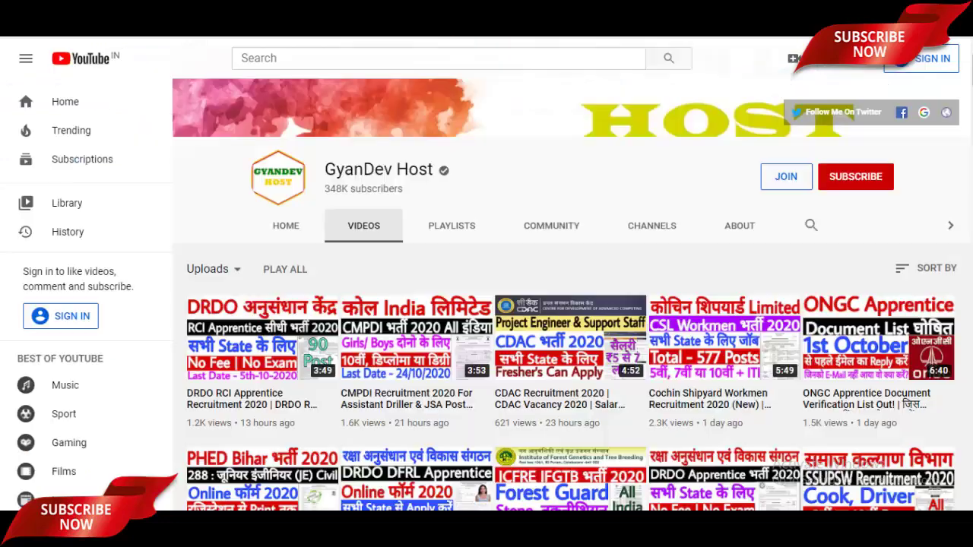
pyautogui.moveTo(741, 350)
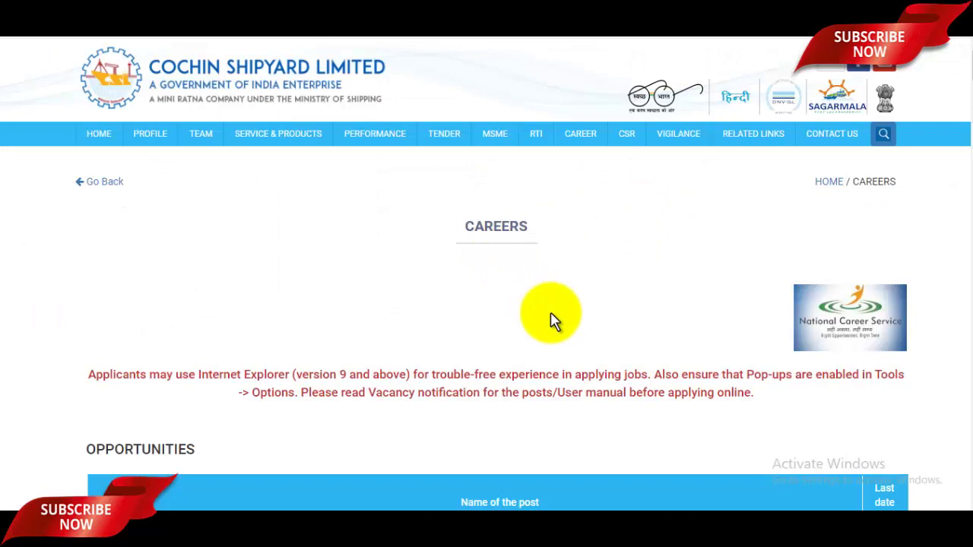
pyautogui.hotkey('ctrl', 'f')
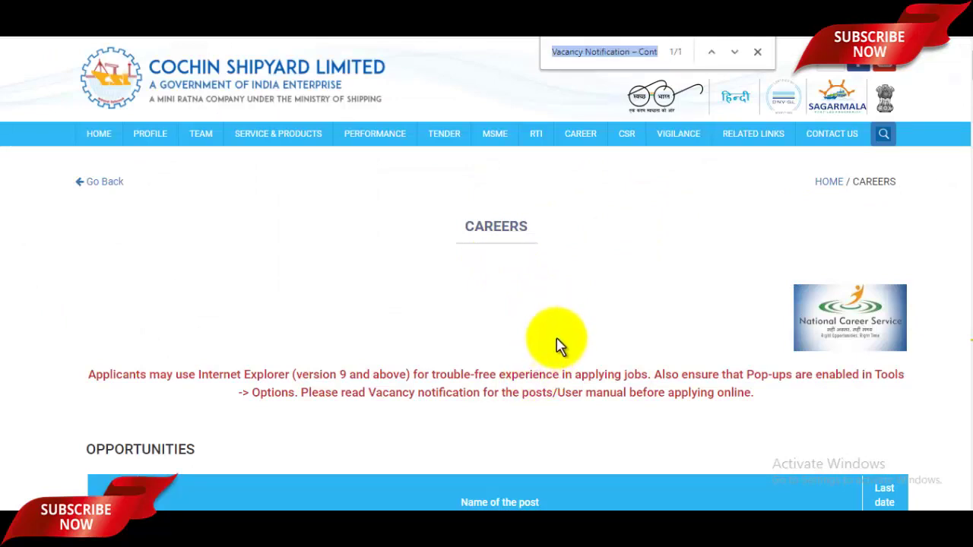
pyautogui.press('Return')
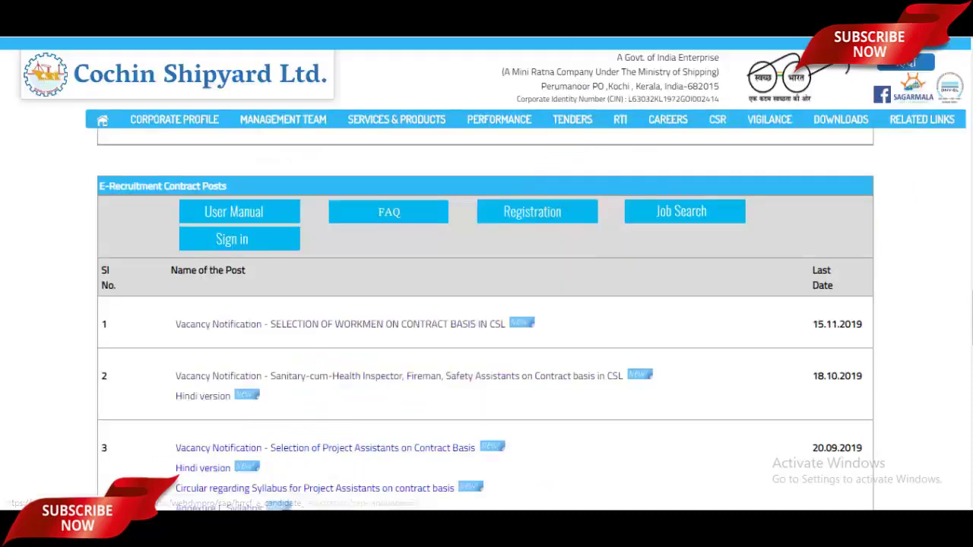
pyautogui.click(537, 207)
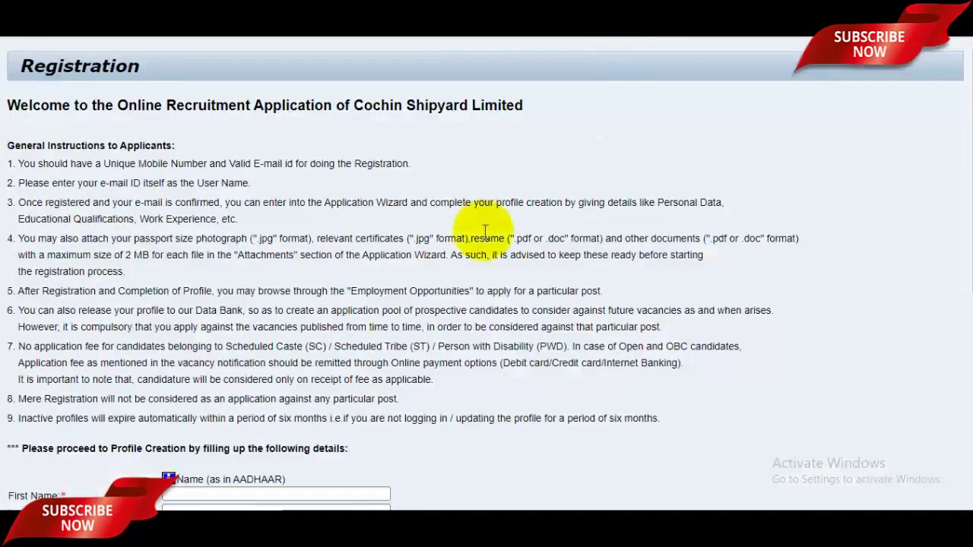
# - Enter the applicant's first name and last name on the registration form
pyautogui.moveTo(967, 163); pyautogui.dragTo(966, 332)
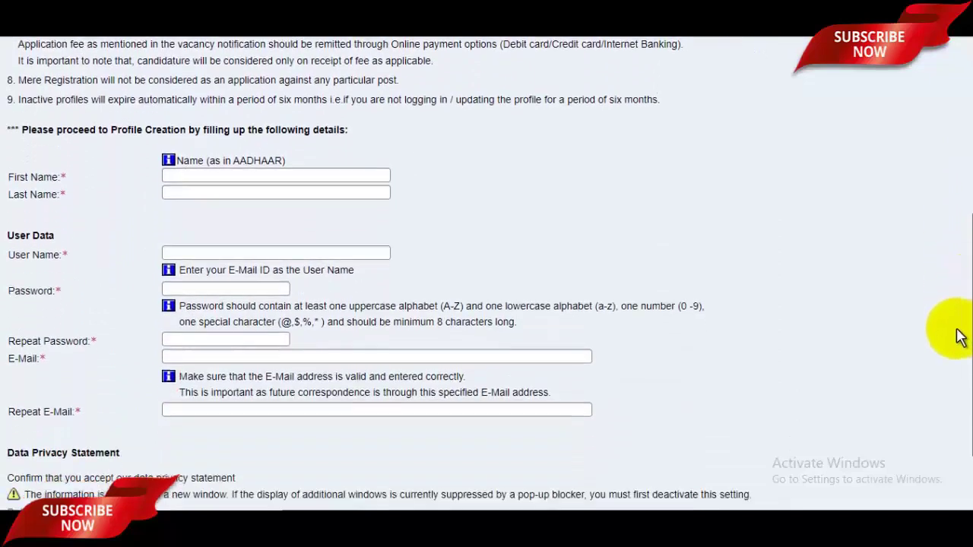
pyautogui.moveTo(956, 266); pyautogui.dragTo(956, 278)
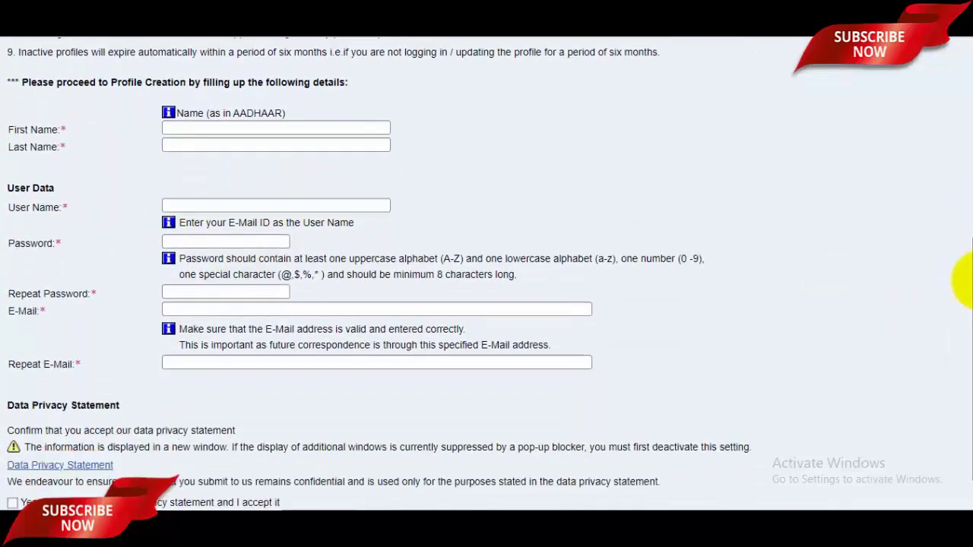
pyautogui.click(210, 129)
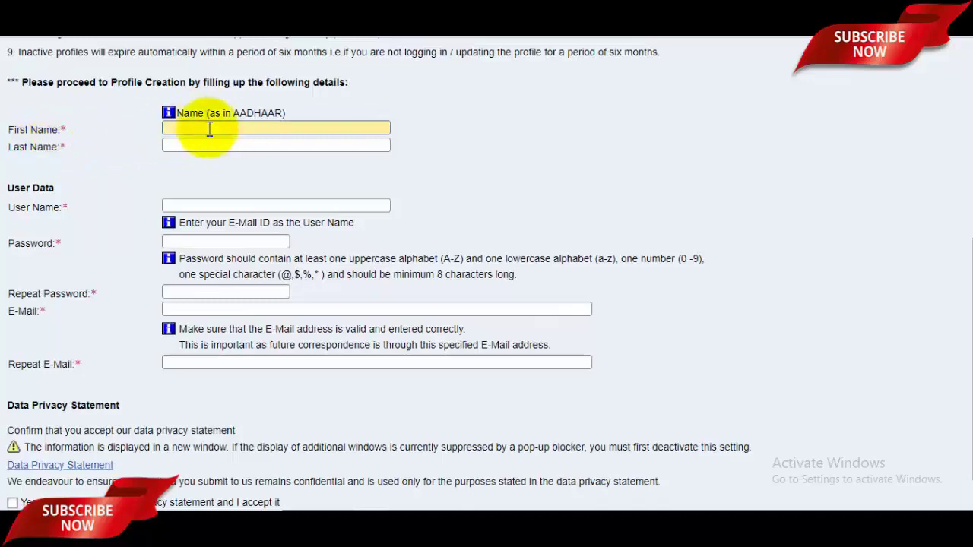
pyautogui.click(208, 145)
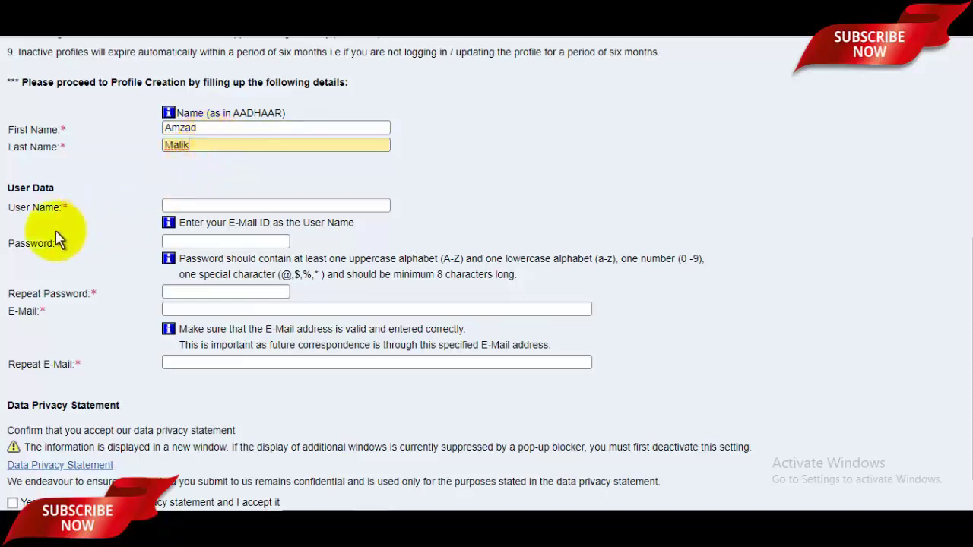
# - Enter the applicant's e-mail address as the user name, fixing a typo
pyautogui.click(216, 206)
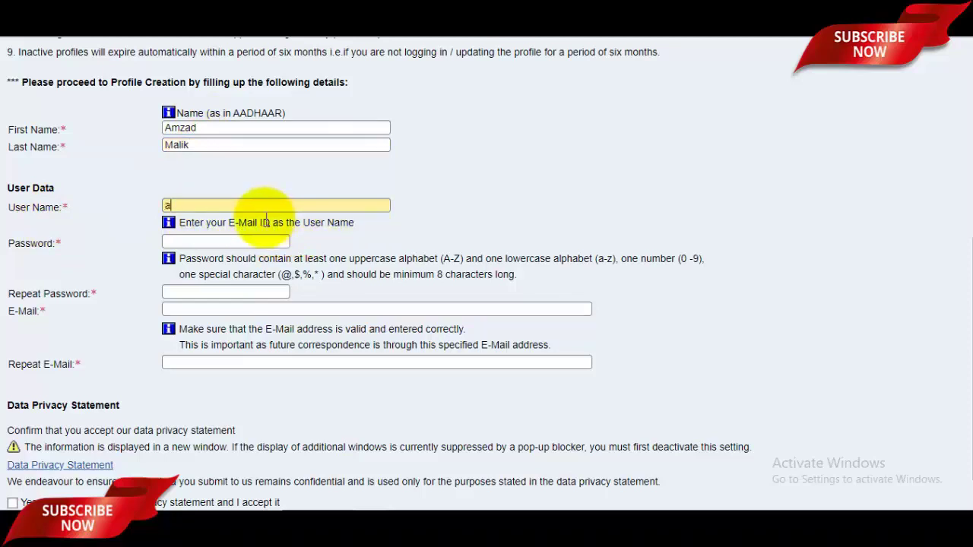
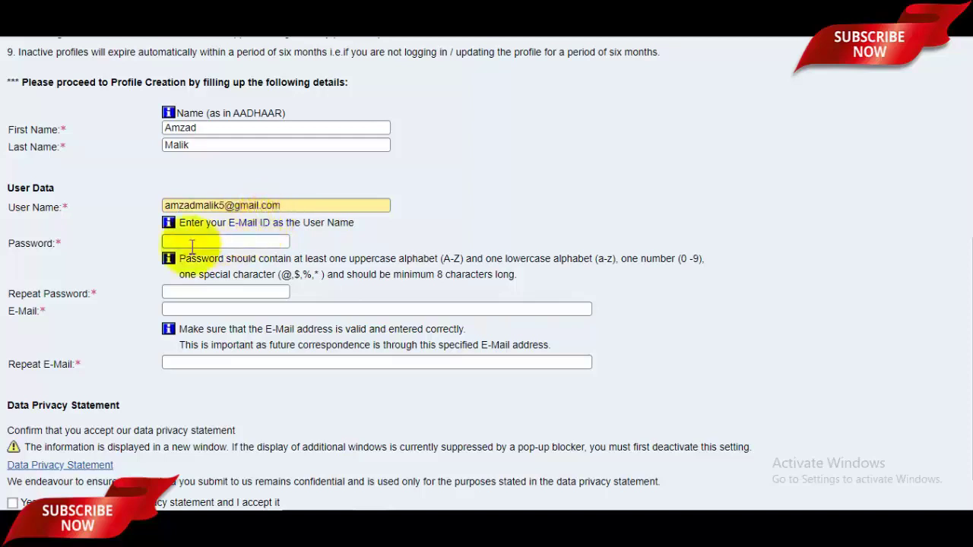
# - Fill in the account password and its repeat, then the applicant's e-mail address twice
pyautogui.click(220, 241)
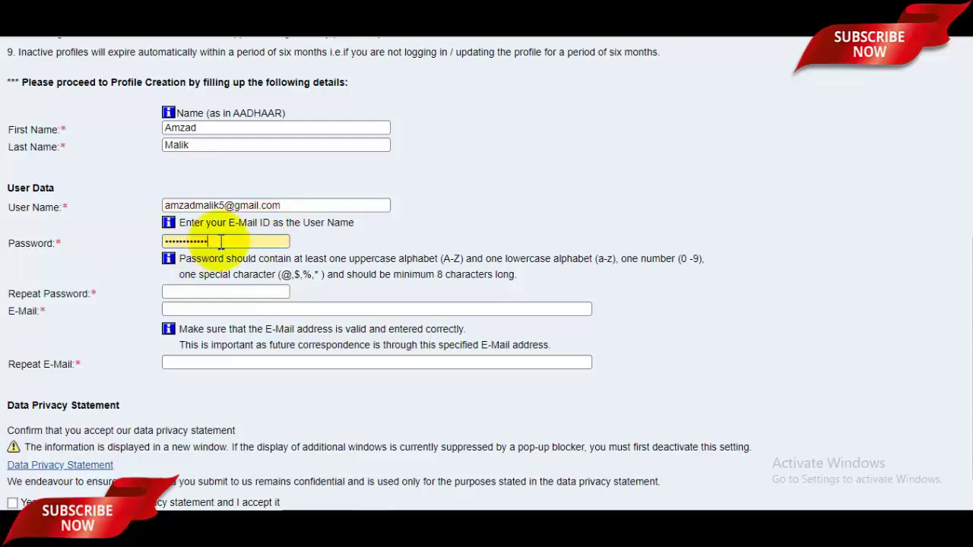
pyautogui.click(228, 291)
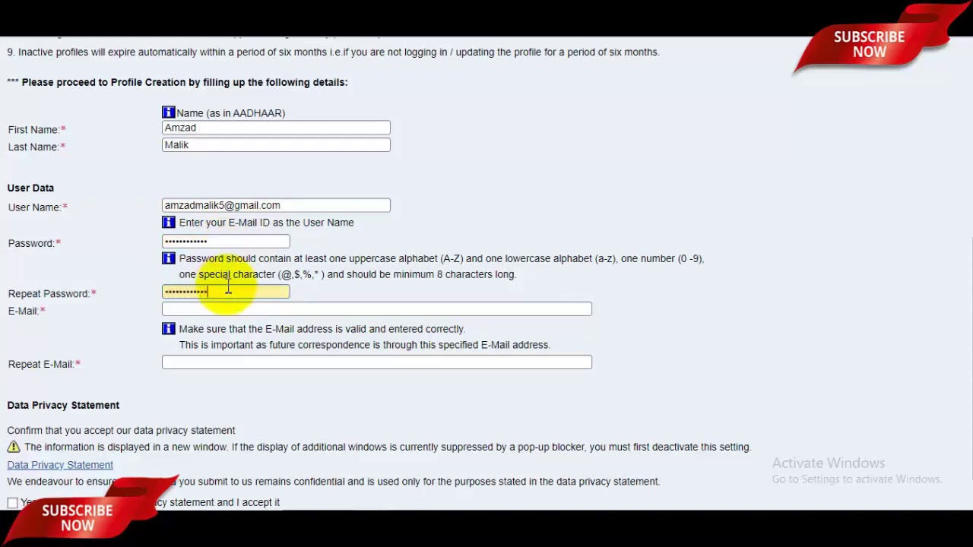
pyautogui.click(221, 310)
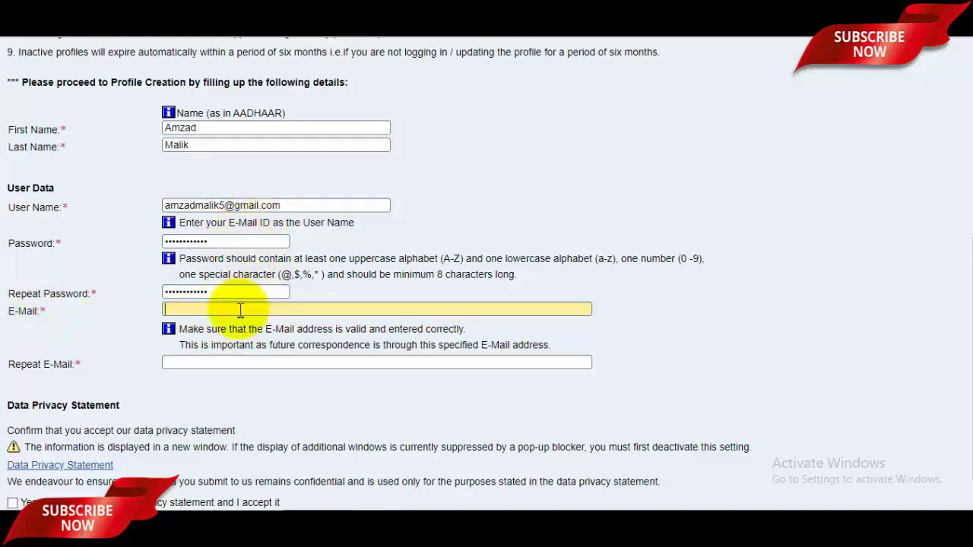
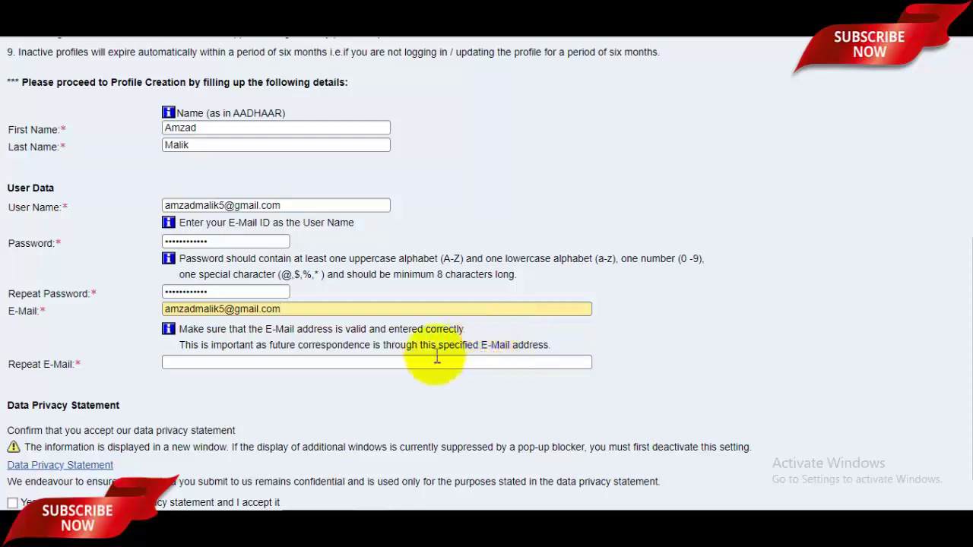
pyautogui.click(200, 362)
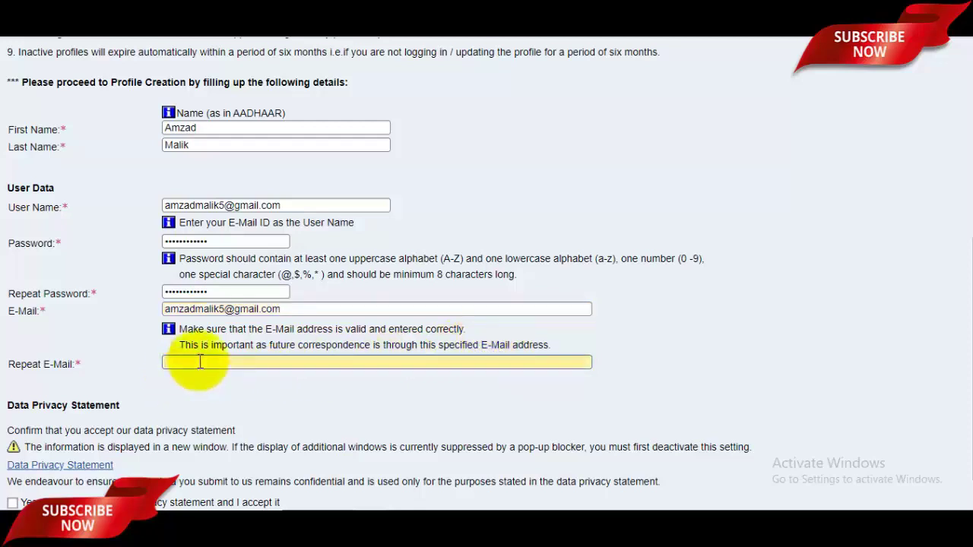
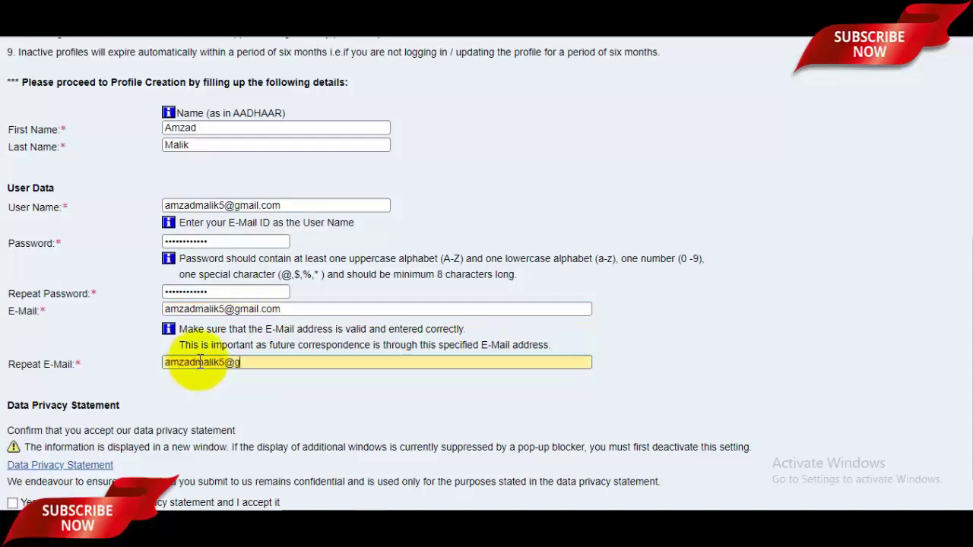
pyautogui.scroll(-1, 964, 380)
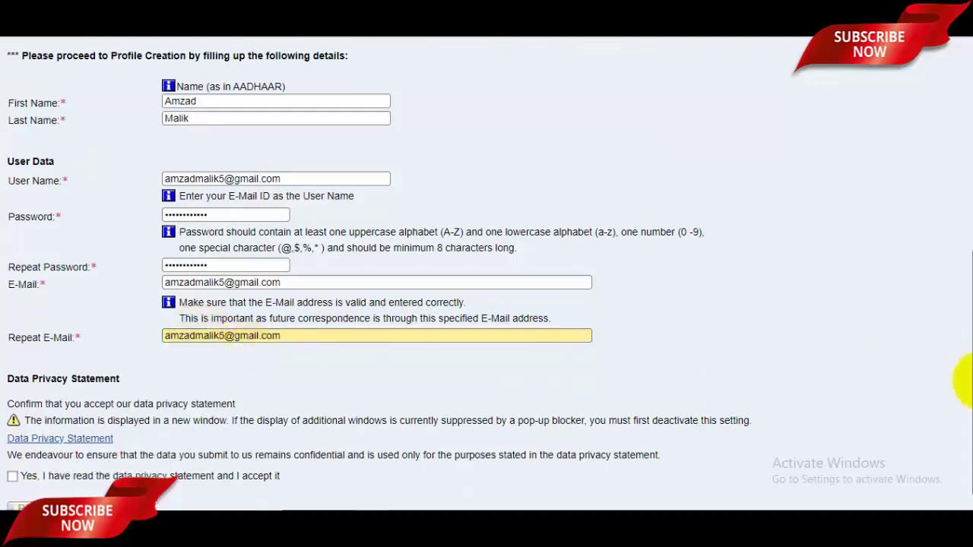
# - Accept the data privacy statement, register, and sign in with the new user name
pyautogui.click(12, 471)
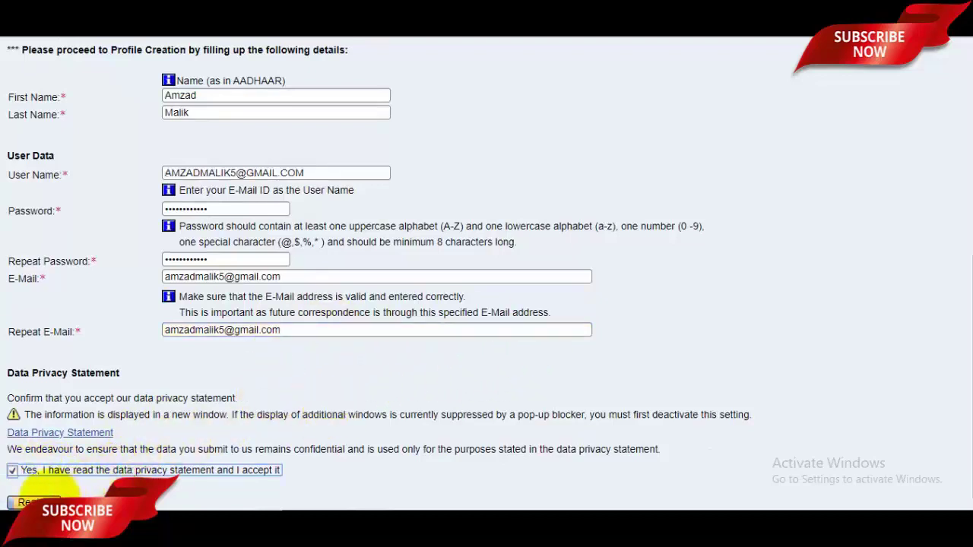
pyautogui.click(30, 502)
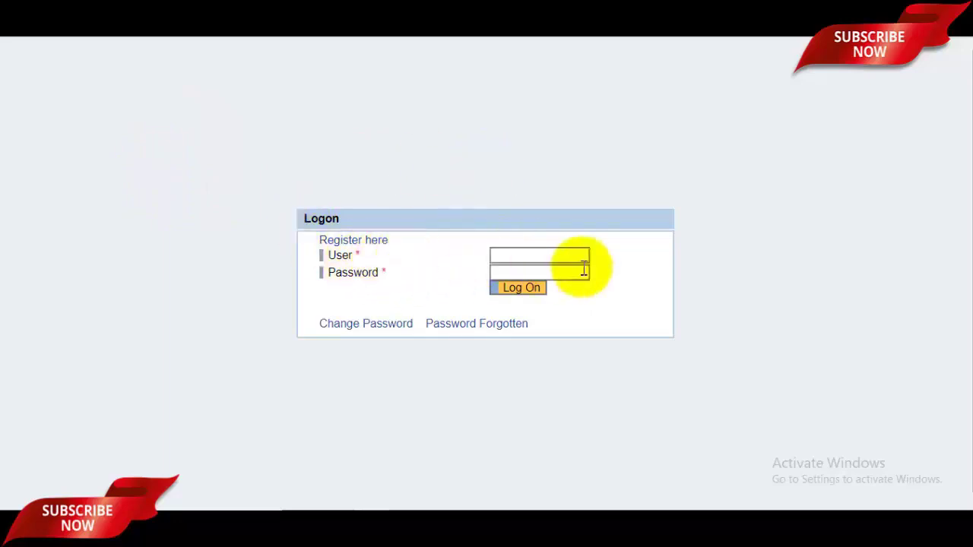
pyautogui.click(559, 255)
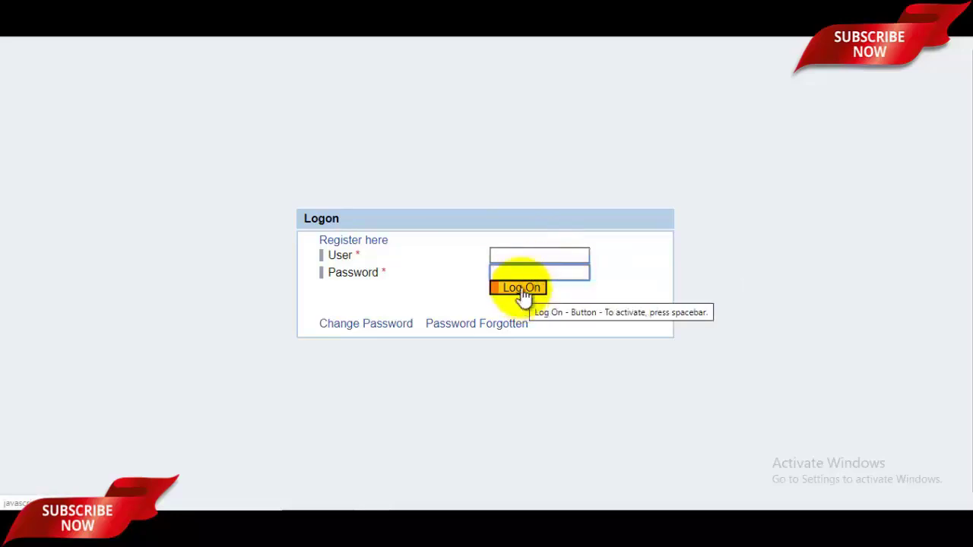
pyautogui.click(523, 292)
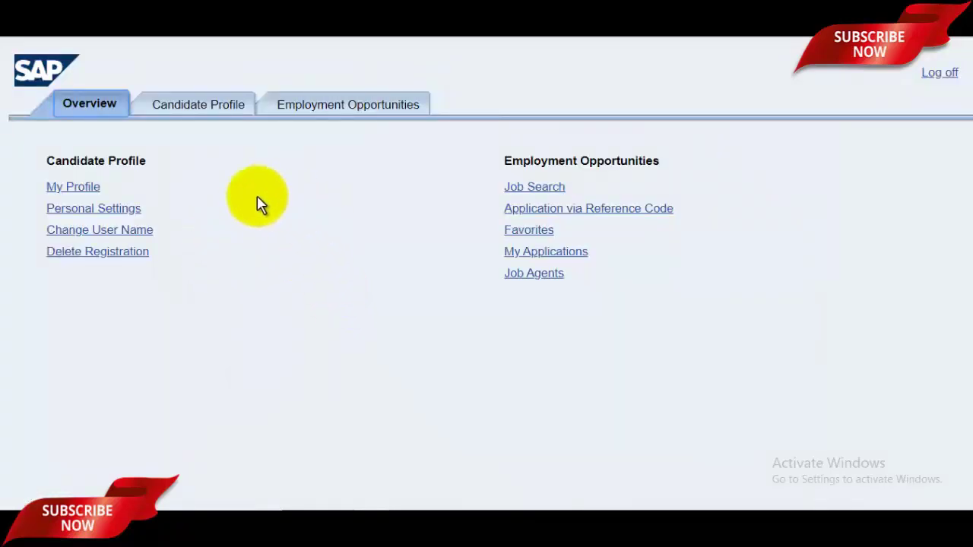
# - Open My Profile and set the title to Mr
pyautogui.click(74, 189)
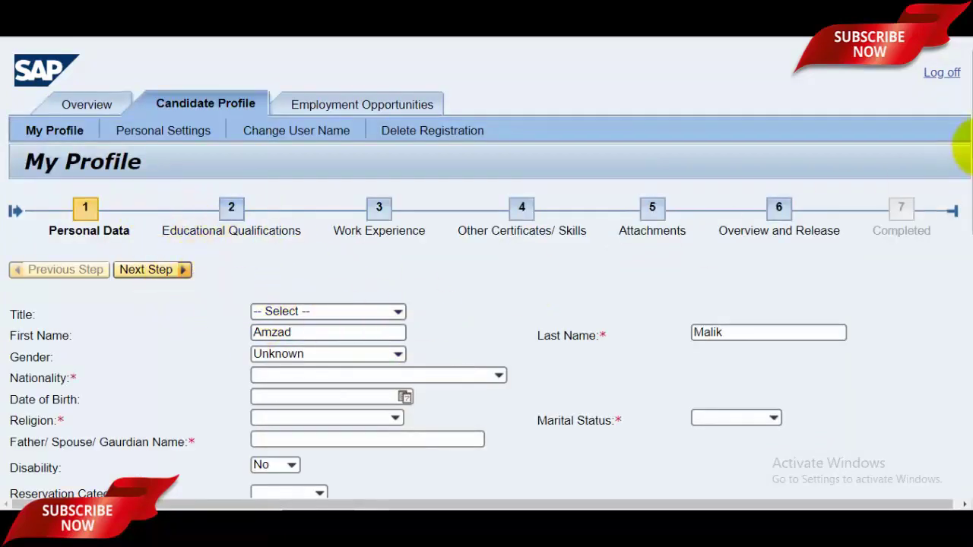
pyautogui.moveTo(967, 141); pyautogui.dragTo(967, 176)
pyautogui.scroll(-1, 963, 175)
pyautogui.scroll(2, 961, 163)
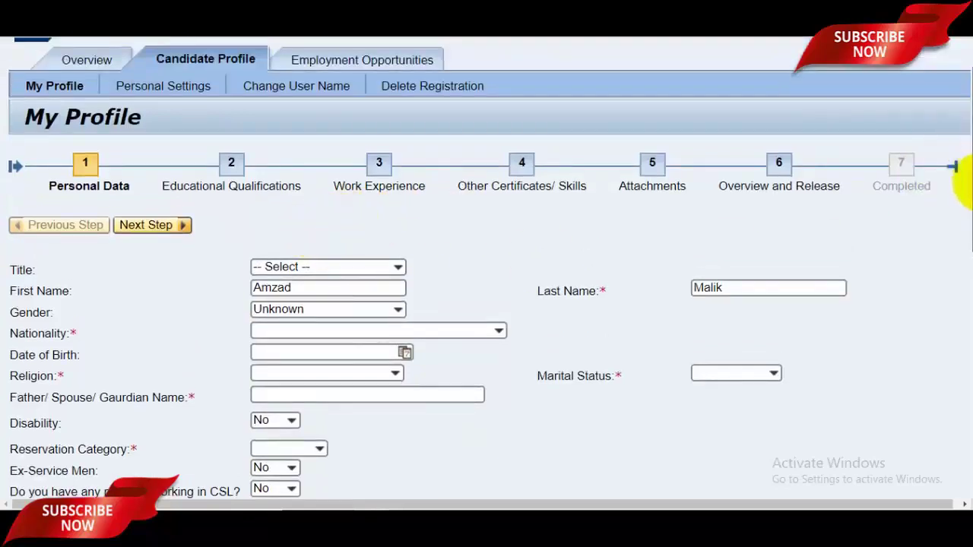
pyautogui.scroll(-2, 963, 184)
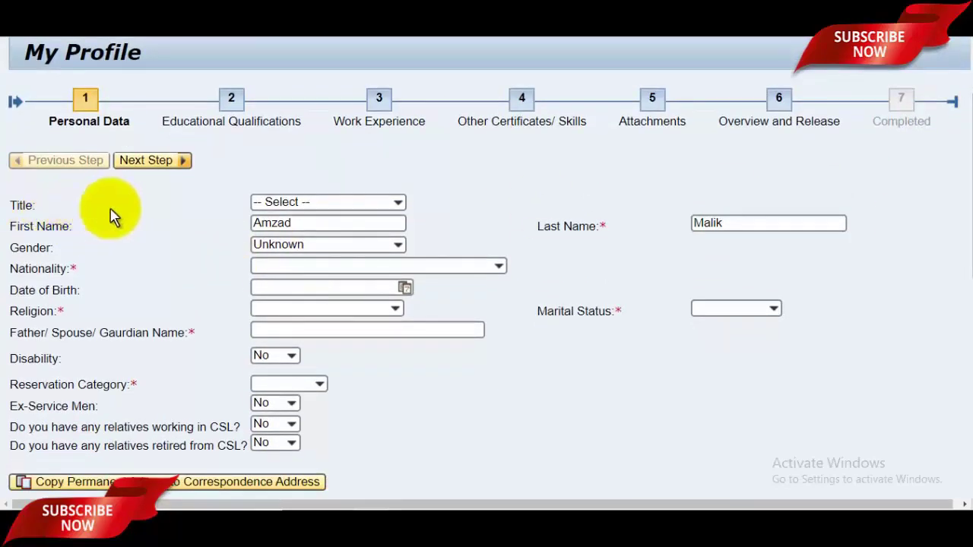
pyautogui.click(395, 202)
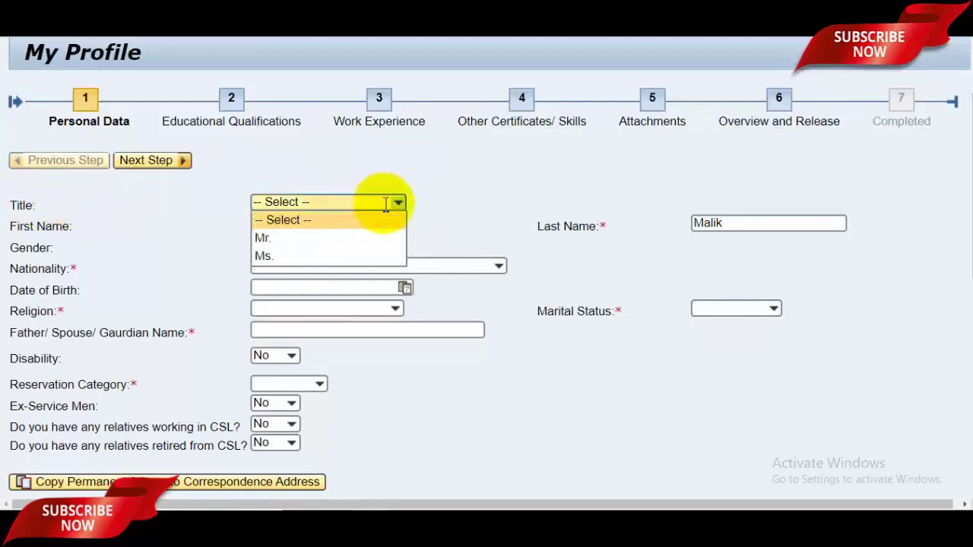
pyautogui.click(278, 238)
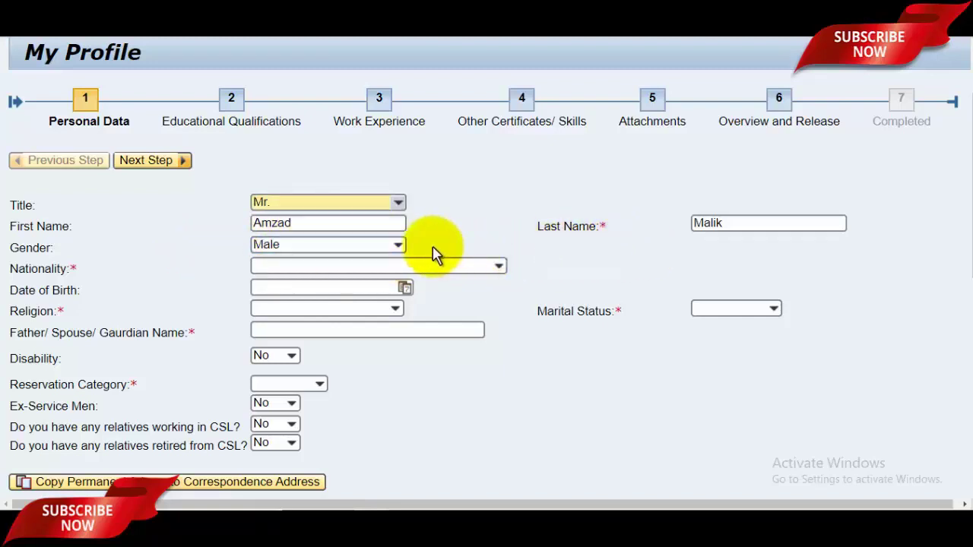
# - Set the nationality to Indian
pyautogui.click(487, 266)
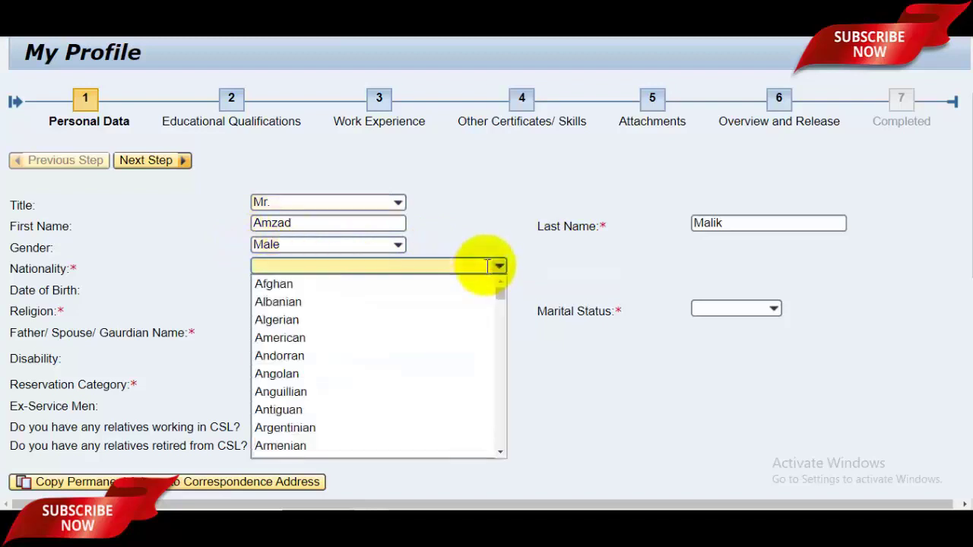
pyautogui.write('in')
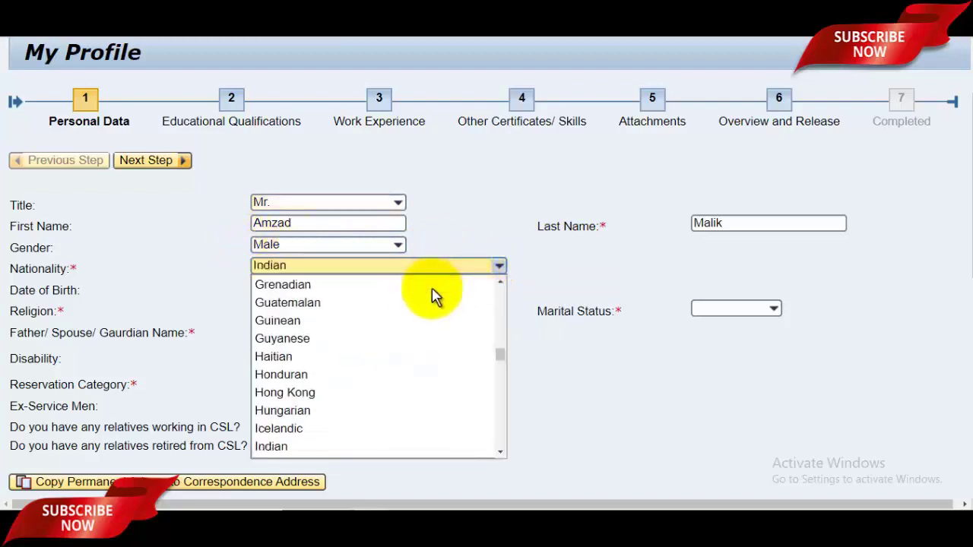
pyautogui.click(561, 267)
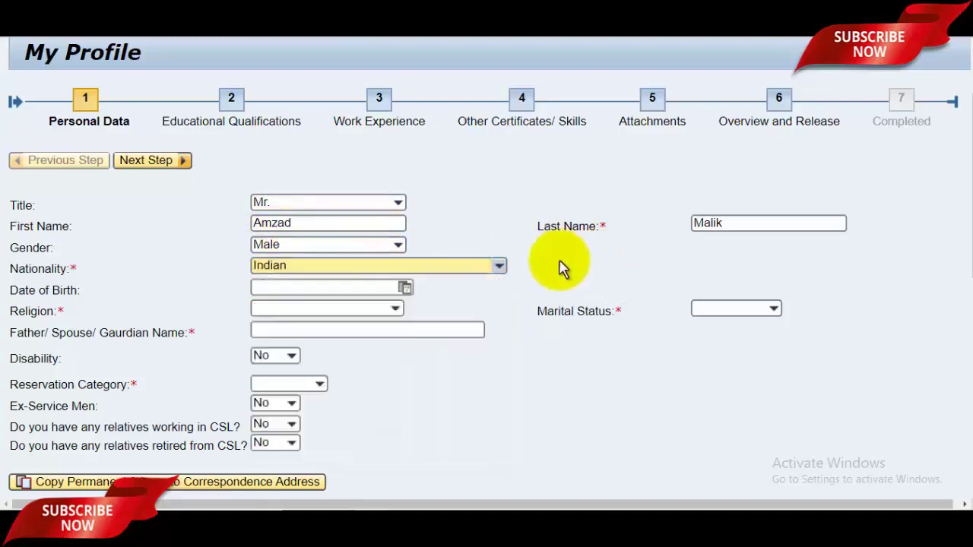
pyautogui.click(282, 291)
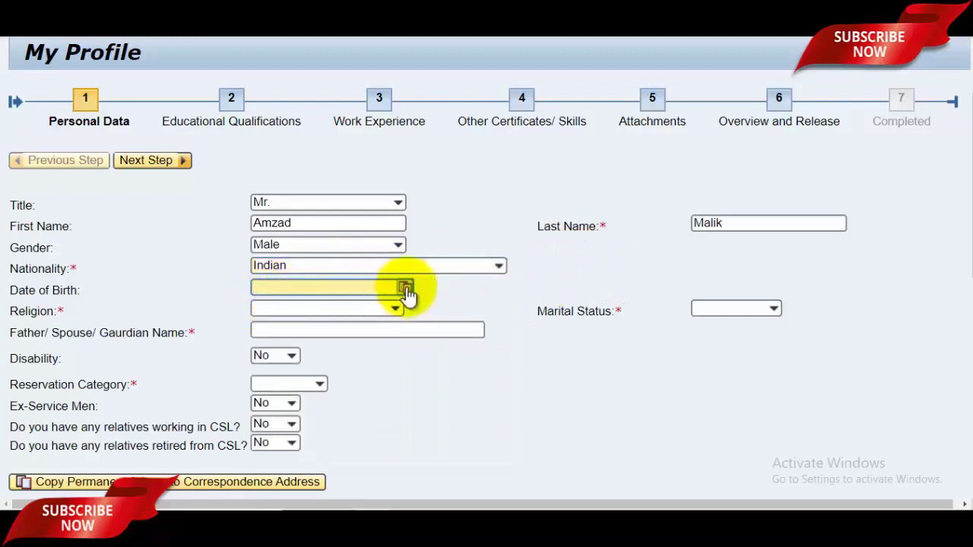
# - Browse the date-of-birth calendar back to 2002, then close it without picking a date
pyautogui.click(406, 290)
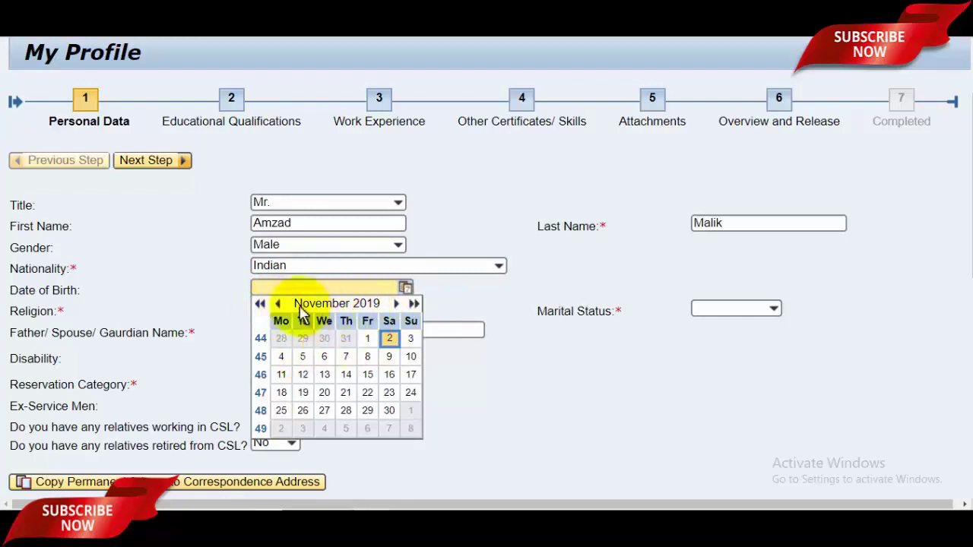
pyautogui.click(260, 304)
pyautogui.click(260, 305)
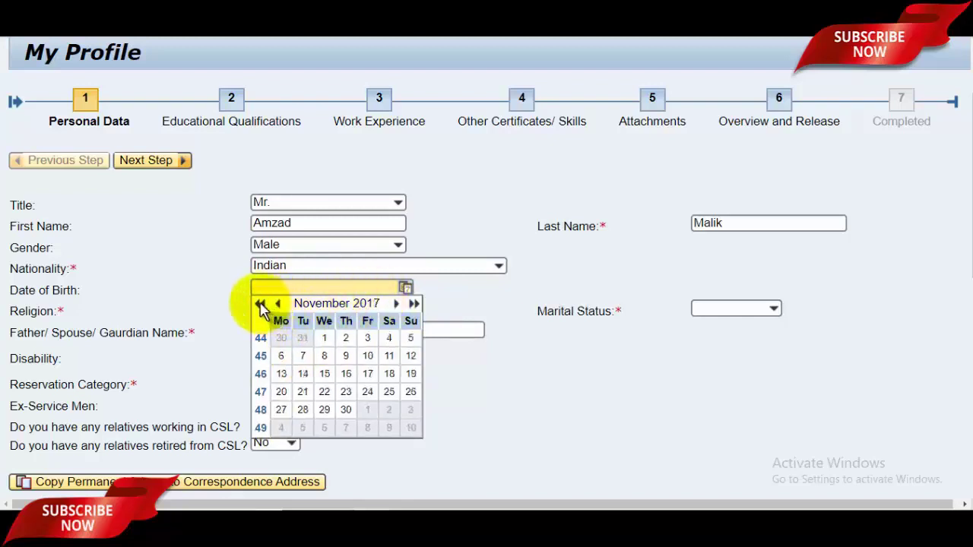
pyautogui.click(260, 304)
pyautogui.tripleClick(260, 304)
pyautogui.tripleClick(260, 304)
pyautogui.tripleClick(260, 304)
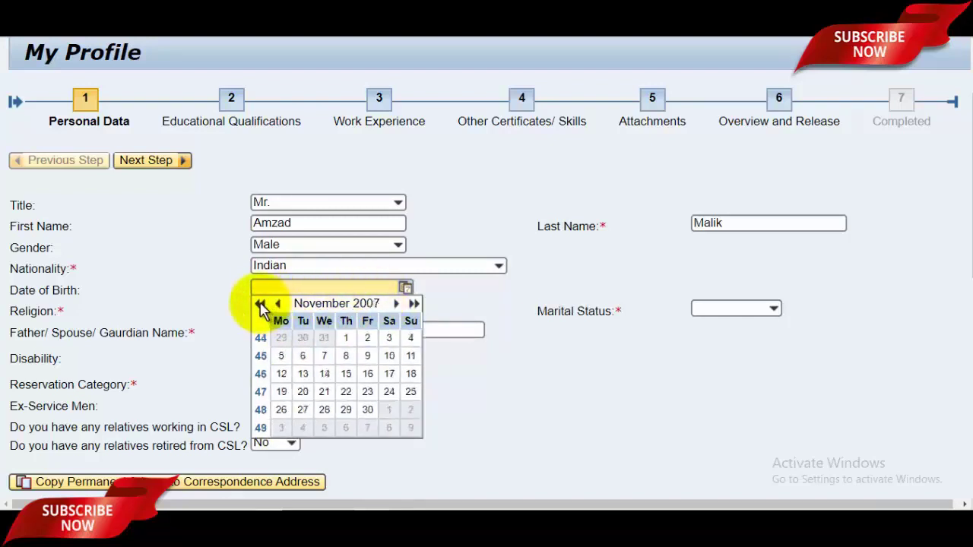
pyautogui.tripleClick(260, 304)
pyautogui.doubleClick(260, 304)
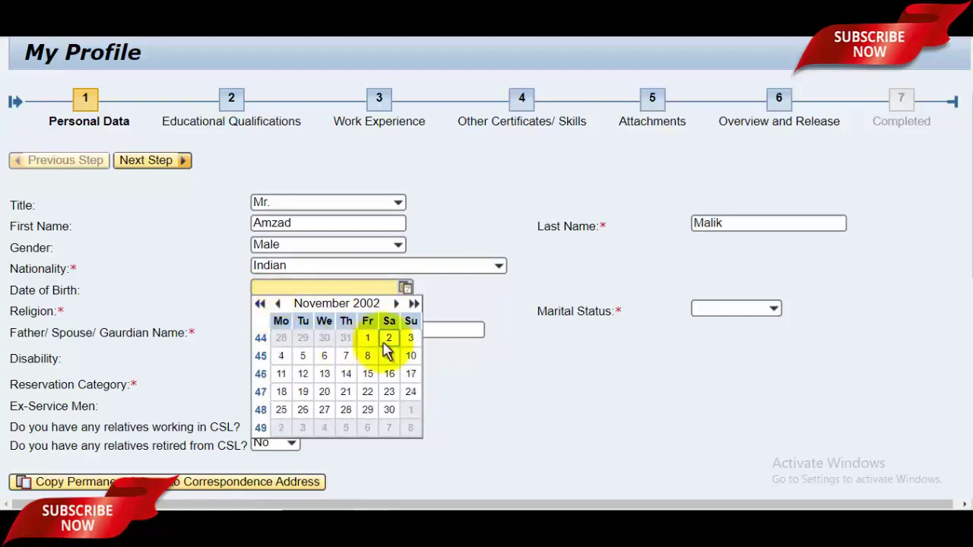
pyautogui.click(485, 365)
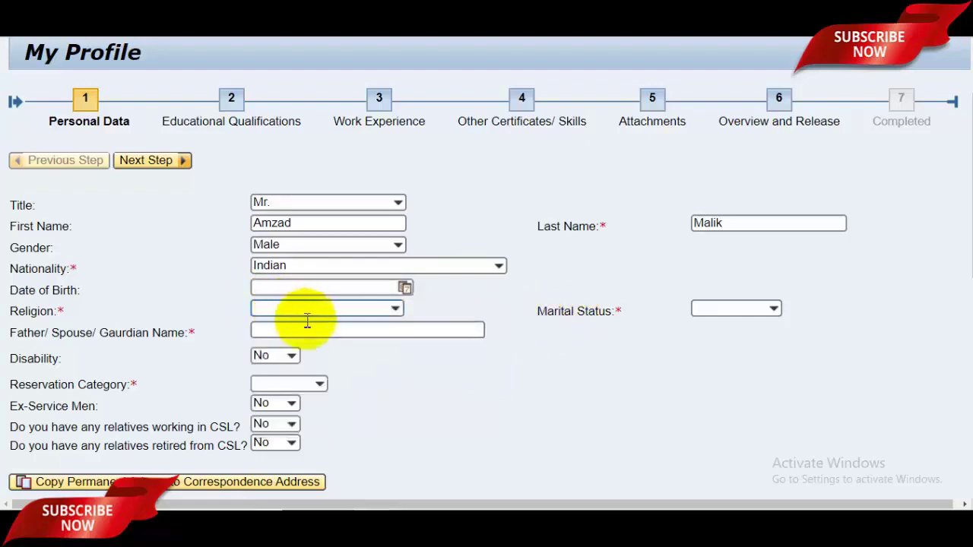
# - Set religion to Muslim, enter the father's name, marital status Single and disability No
pyautogui.click(394, 308)
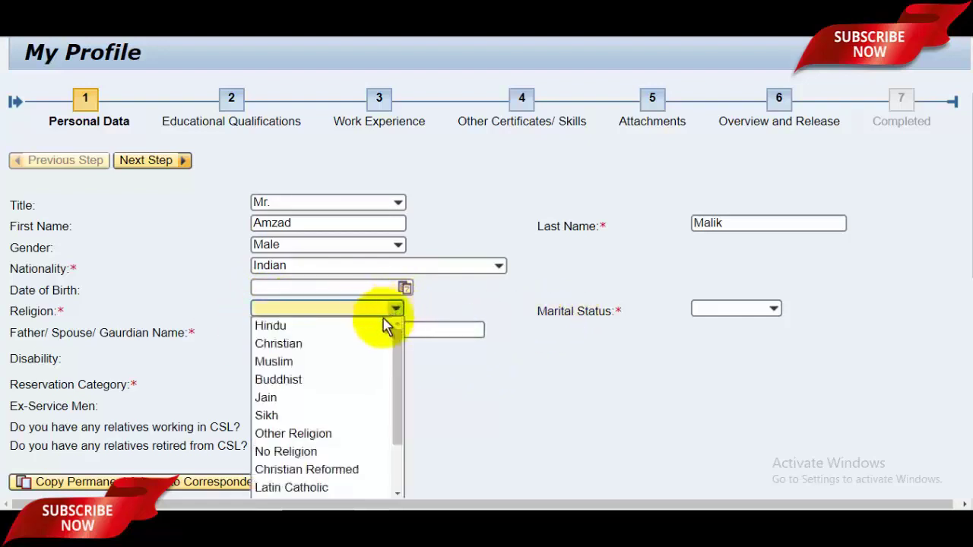
pyautogui.click(333, 363)
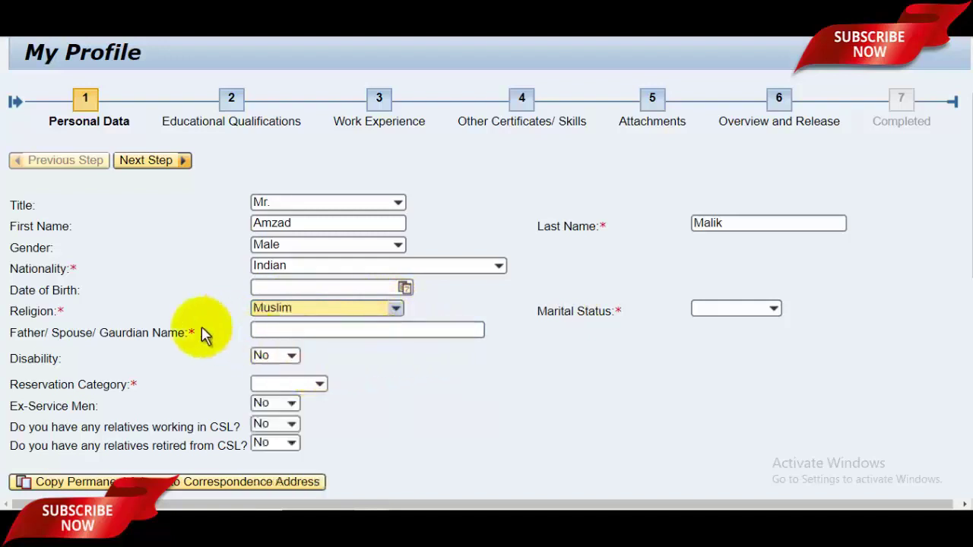
pyautogui.click(310, 329)
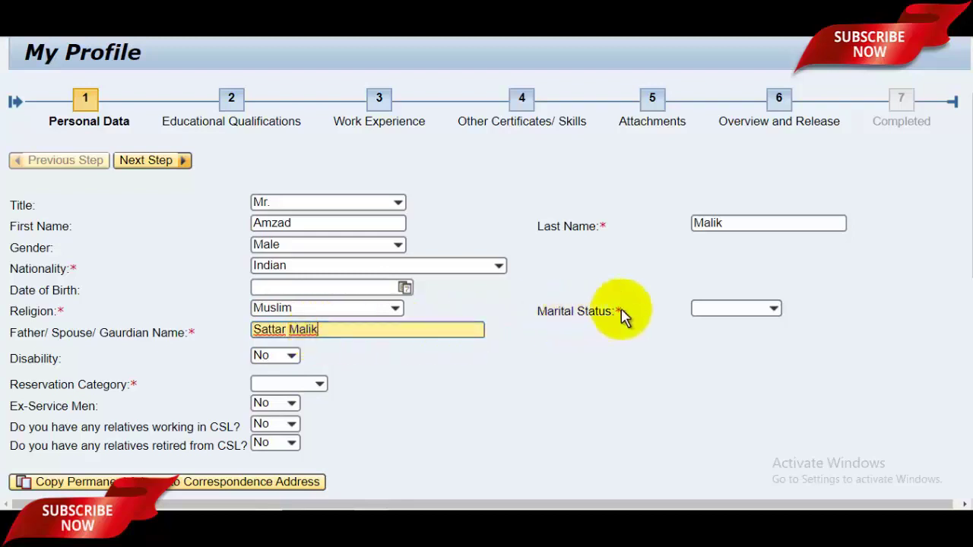
pyautogui.click(758, 313)
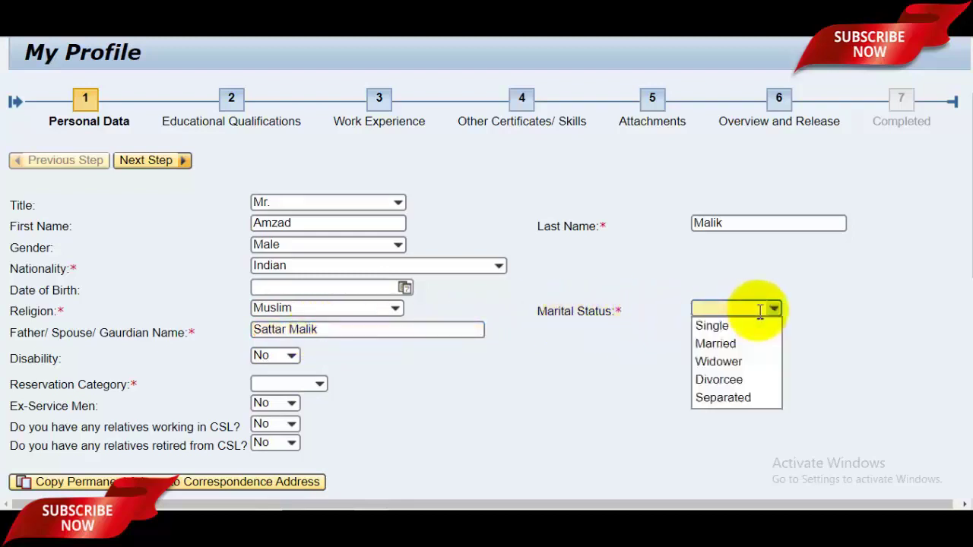
pyautogui.click(741, 329)
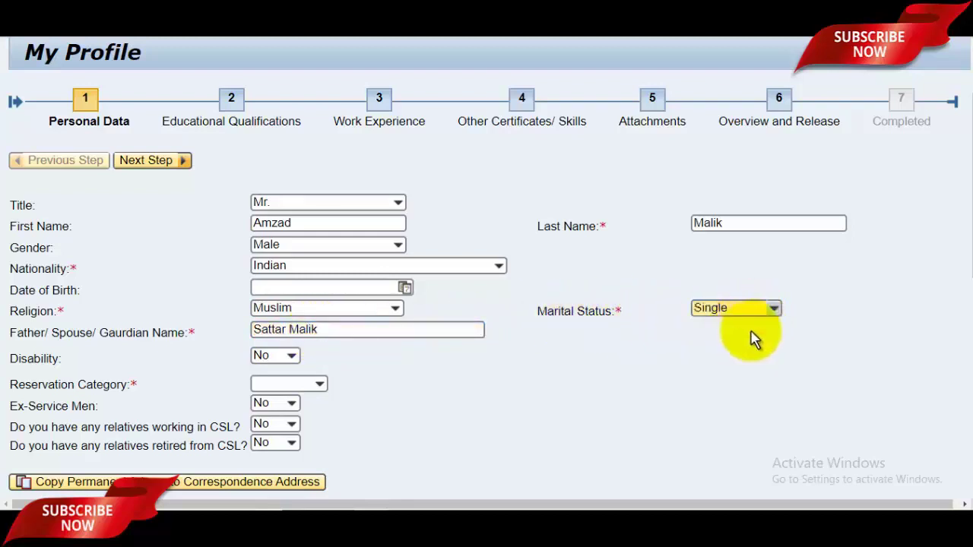
pyautogui.click(283, 358)
pyautogui.click(332, 390)
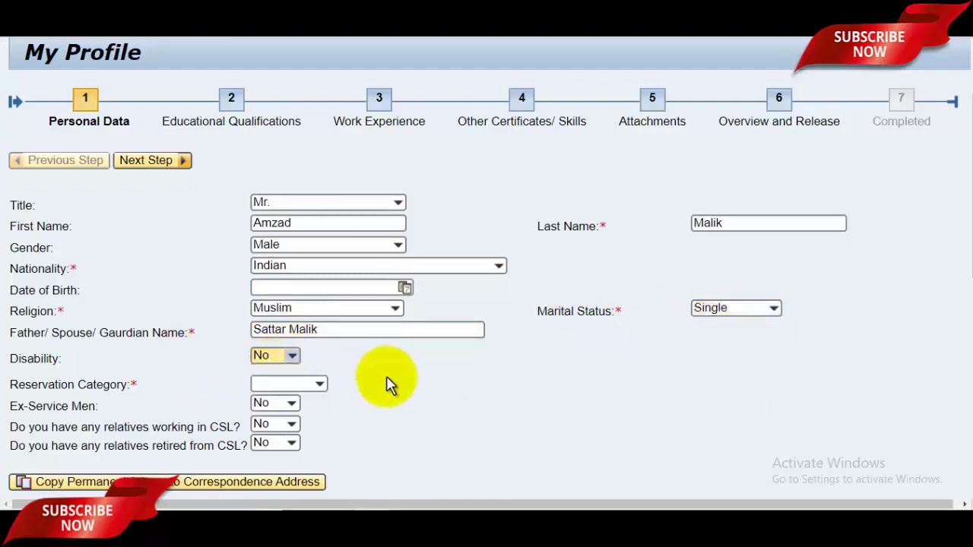
pyautogui.scroll(-2, 396, 382)
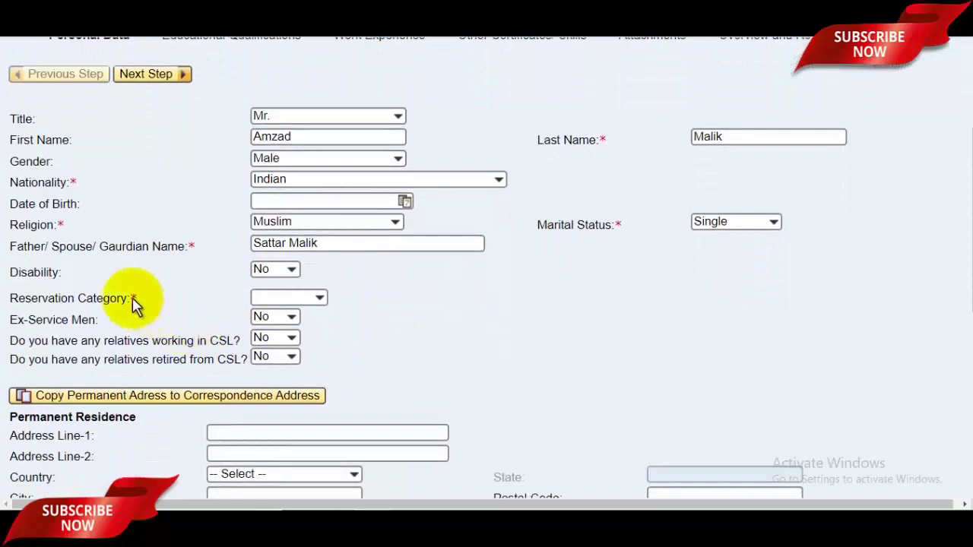
# - Choose ST as the reservation category and keep Ex-Service Men at No
pyautogui.click(310, 298)
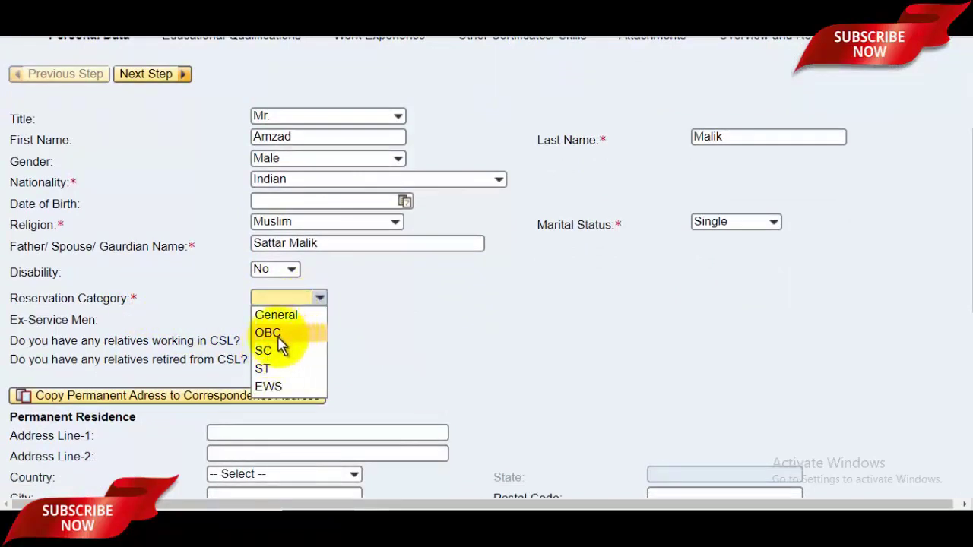
pyautogui.click(281, 369)
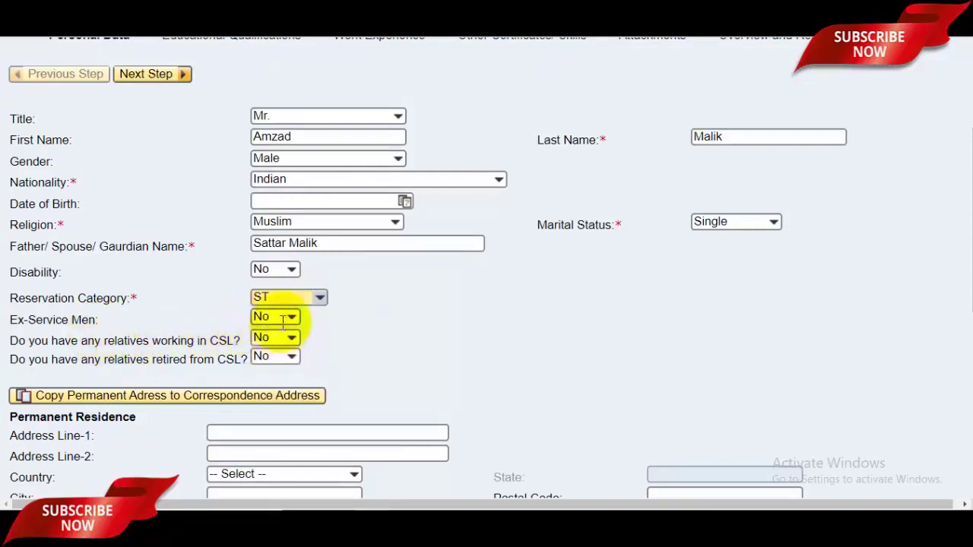
pyautogui.click(282, 318)
pyautogui.click(348, 329)
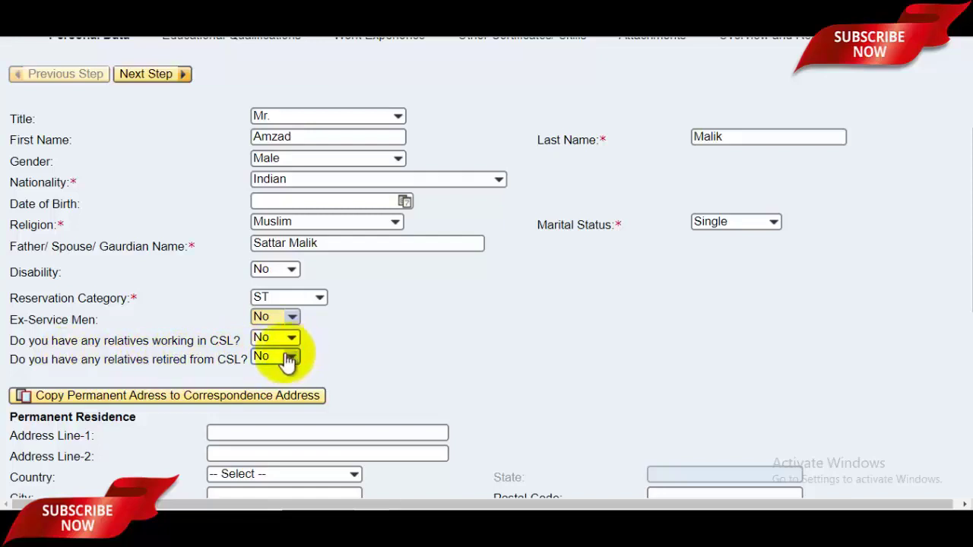
# - Enter both permanent address lines and set the country to India
pyautogui.scroll(-3, 342, 362)
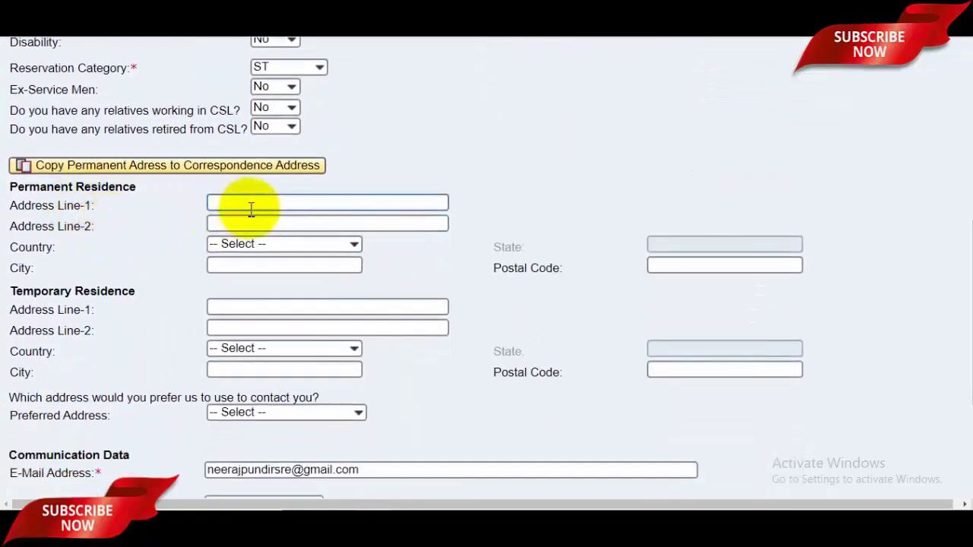
pyautogui.click(252, 205)
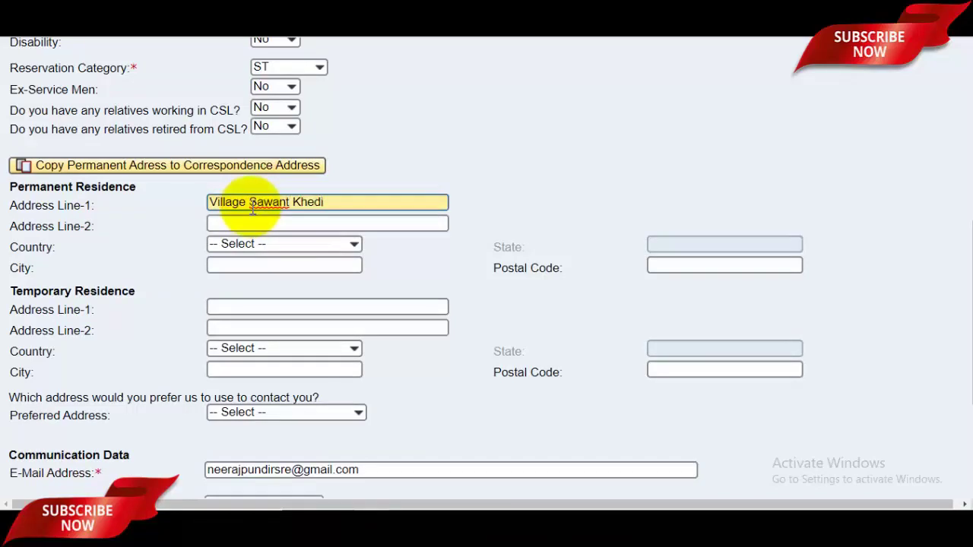
pyautogui.click(270, 226)
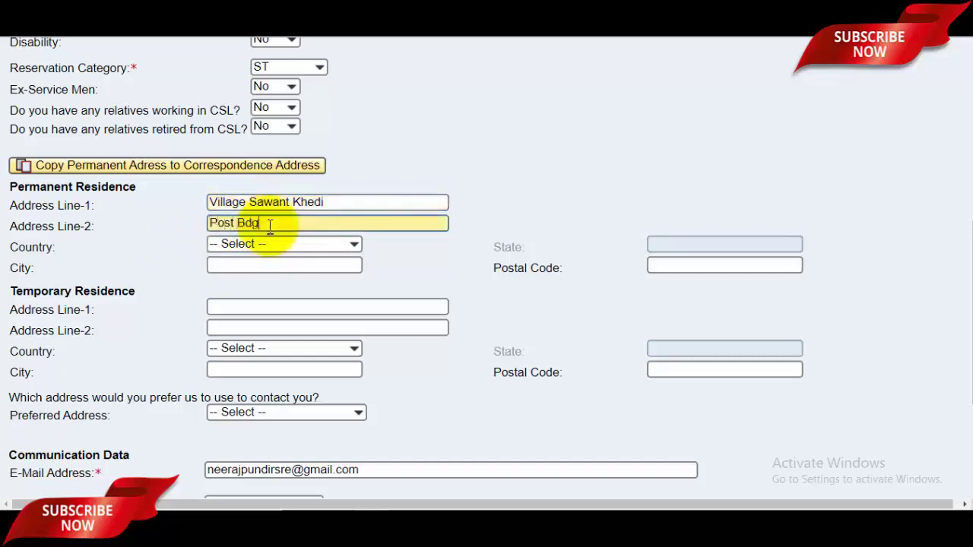
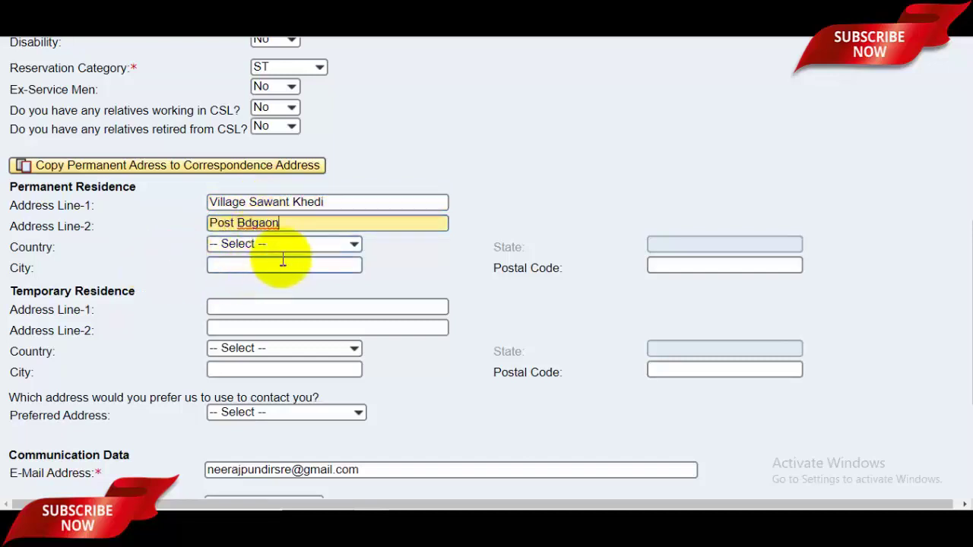
pyautogui.click(282, 245)
pyautogui.press('i')
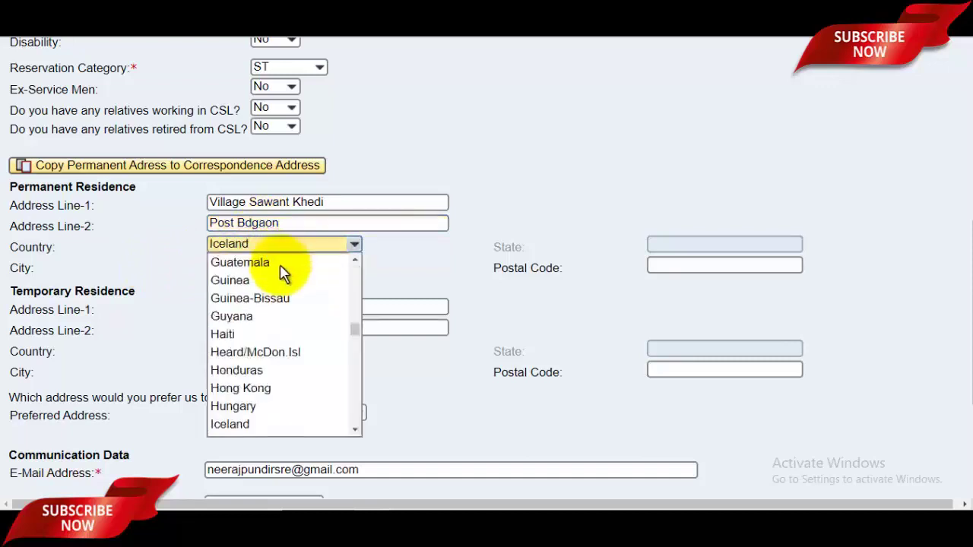
pyautogui.press('i')
pyautogui.click(404, 263)
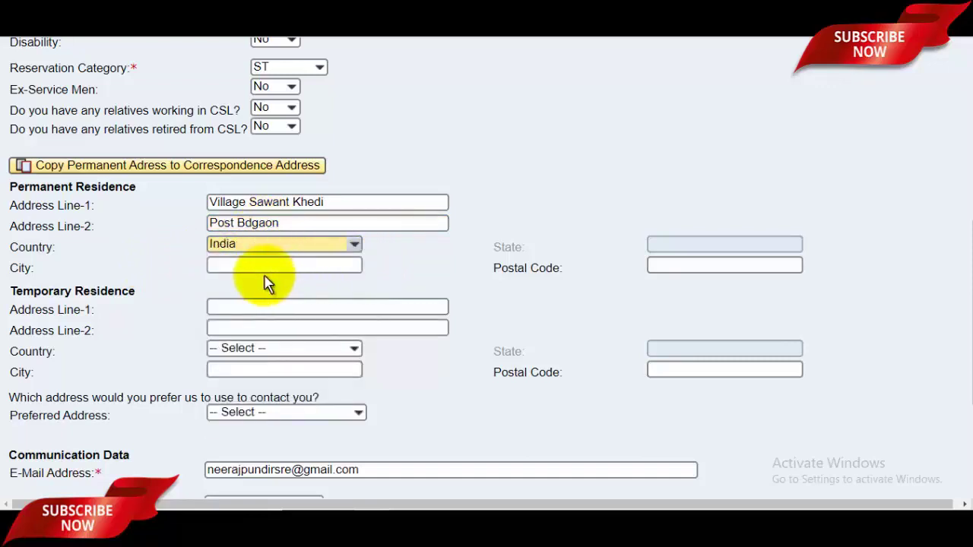
# - Set the permanent state to Uttar Pradesh and fill in the city and postal code
pyautogui.click(296, 269)
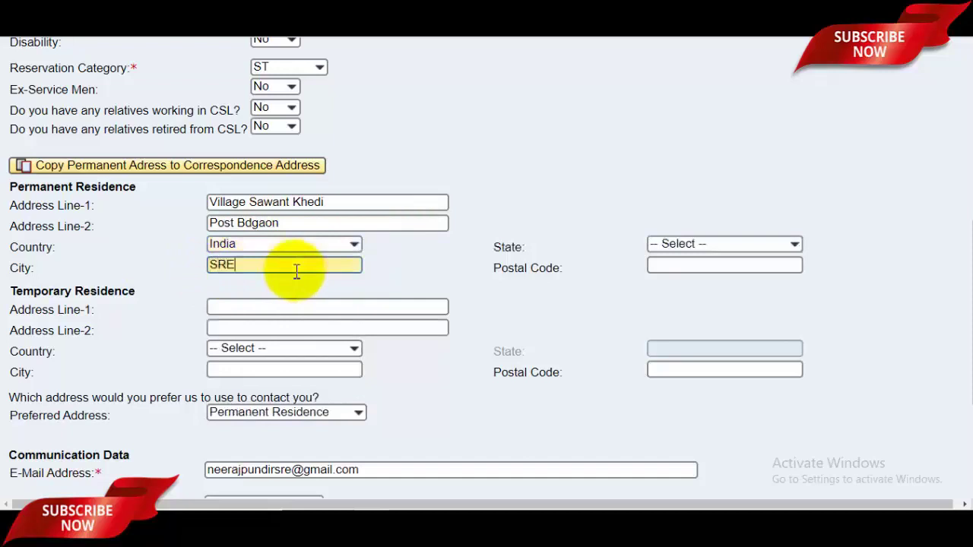
pyautogui.click(767, 243)
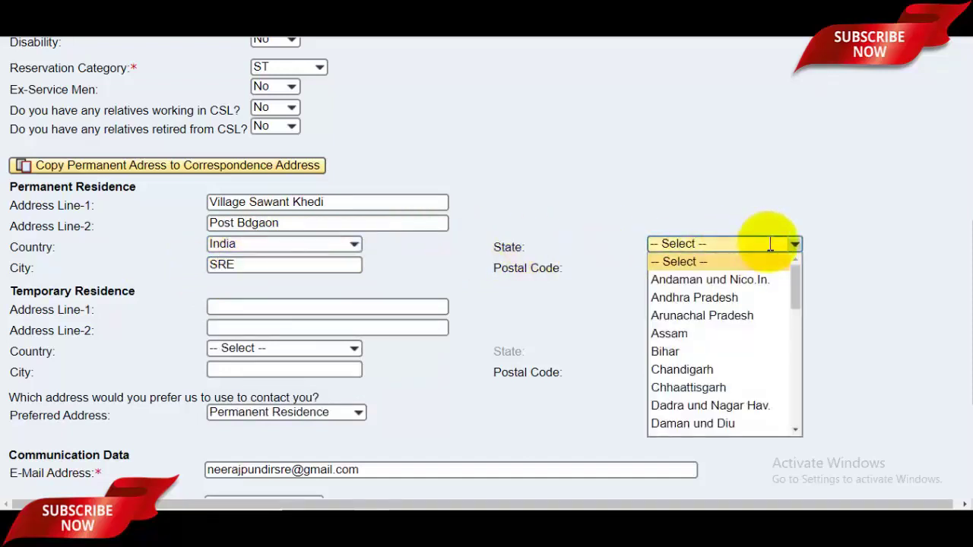
pyautogui.press('u')
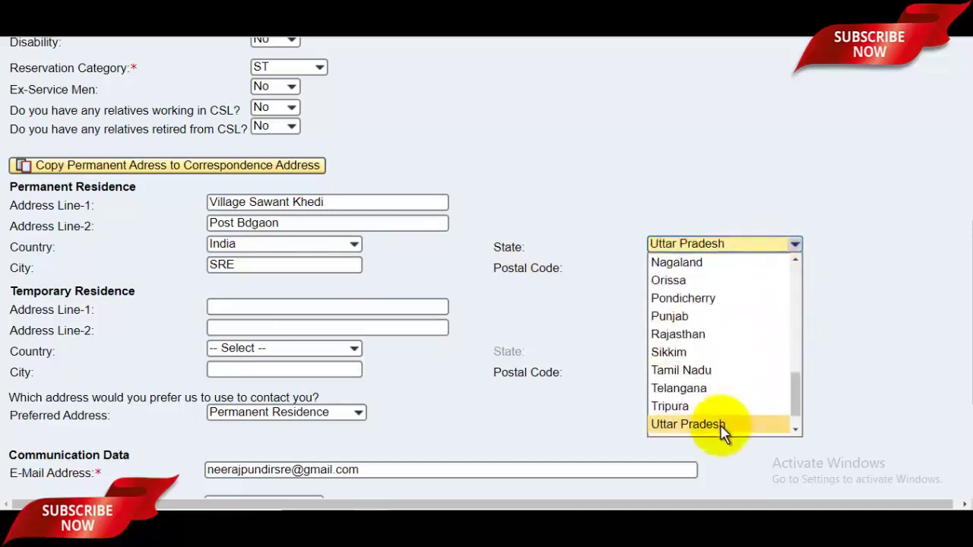
pyautogui.click(721, 420)
pyautogui.click(302, 268)
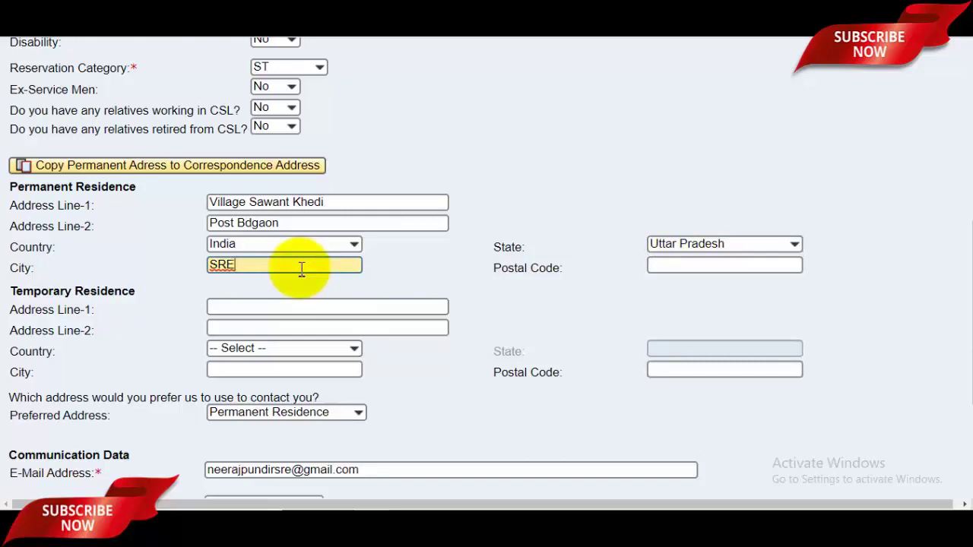
pyautogui.click(758, 265)
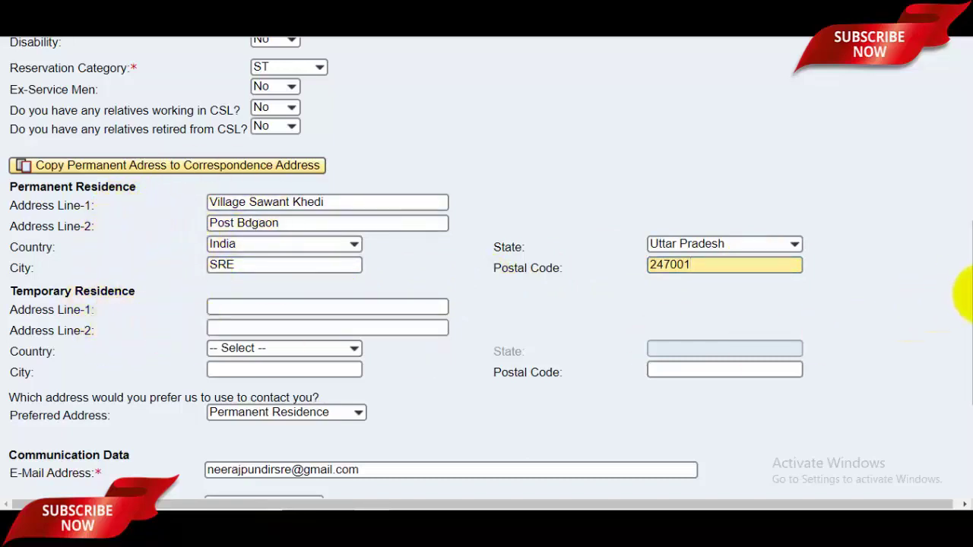
pyautogui.scroll(-2, 959, 323)
pyautogui.scroll(1, 958, 314)
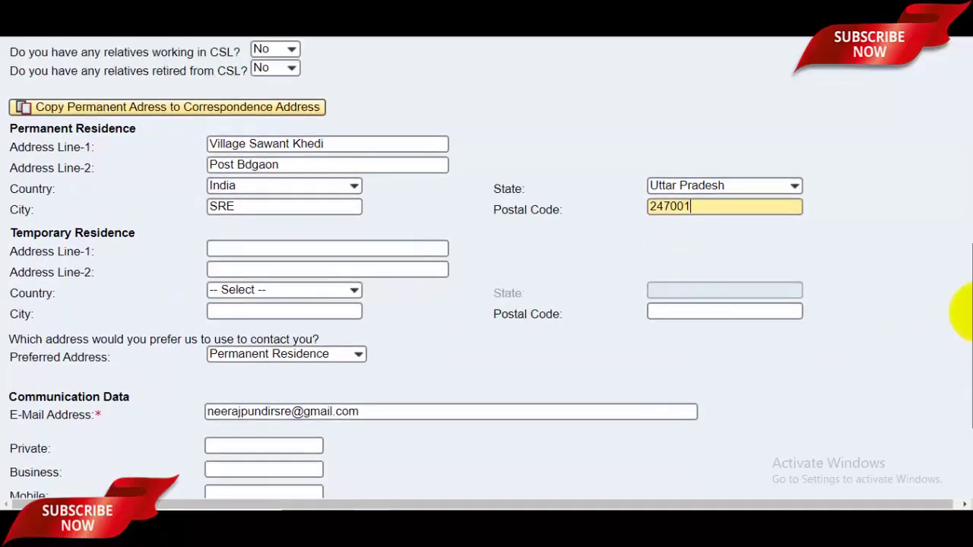
pyautogui.scroll(1, 960, 311)
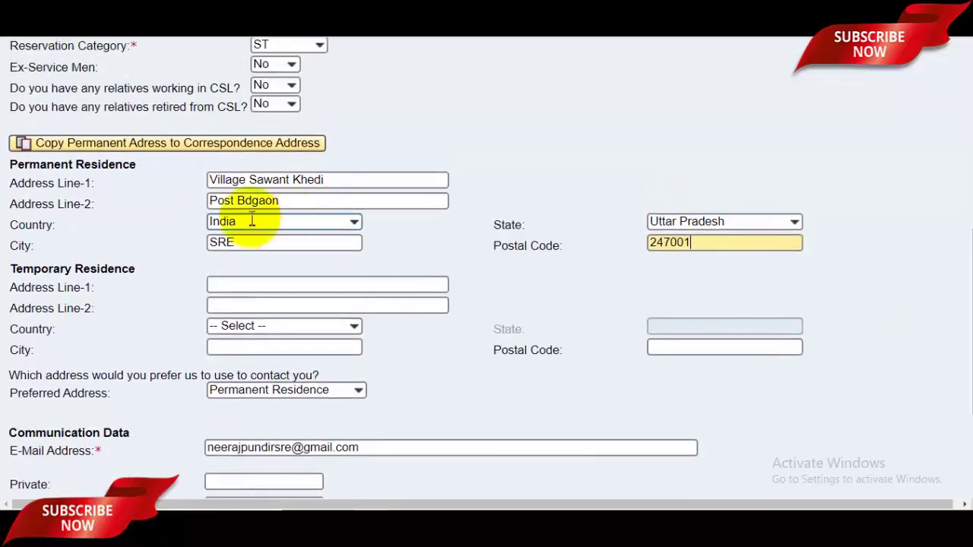
# - Copy the permanent address into the temporary residence address
pyautogui.click(121, 145)
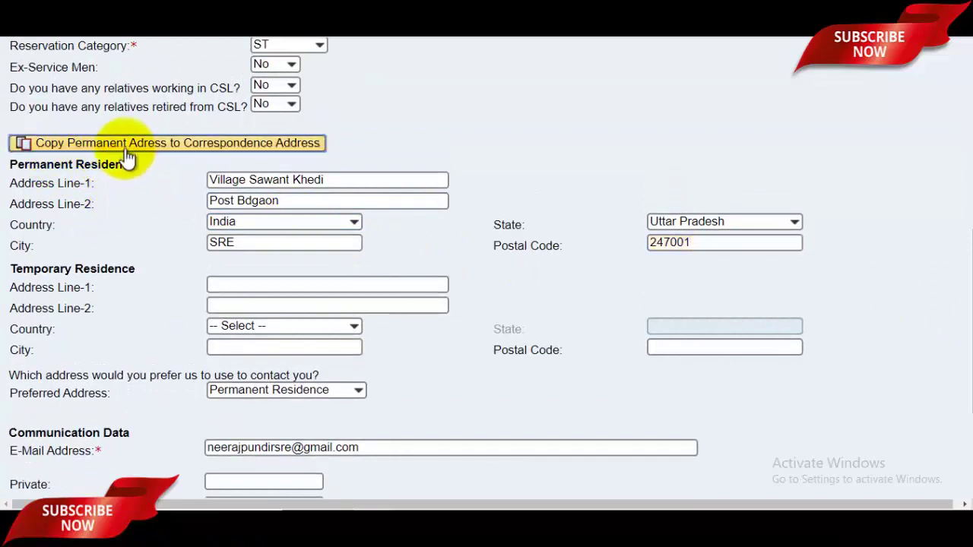
pyautogui.scroll(-1, 962, 300)
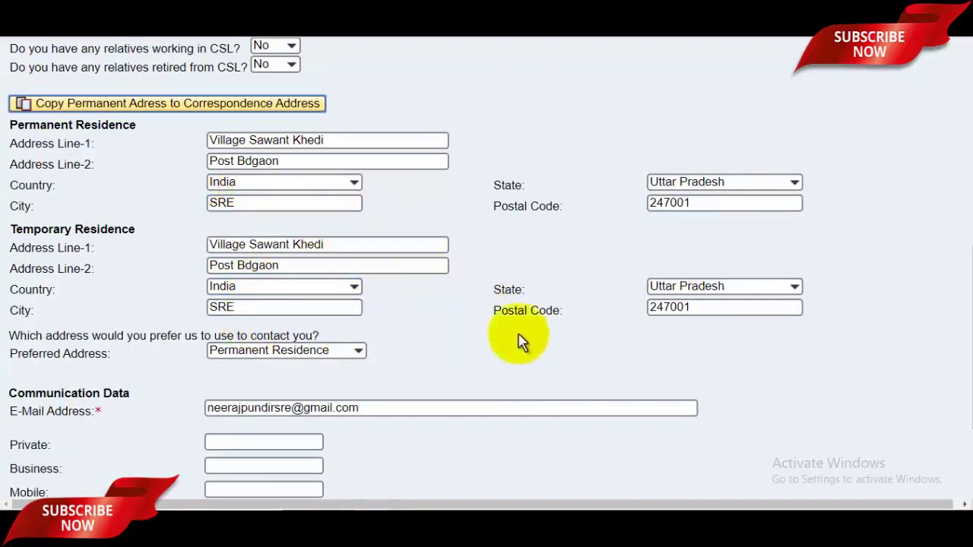
pyautogui.scroll(-3, 966, 342)
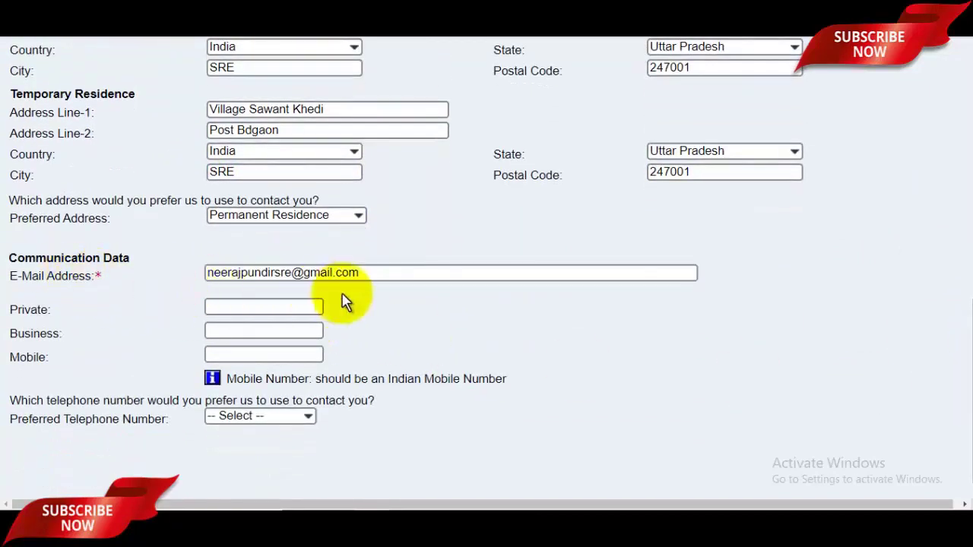
# - Set Mobile as the preferred telephone number
pyautogui.click(263, 306)
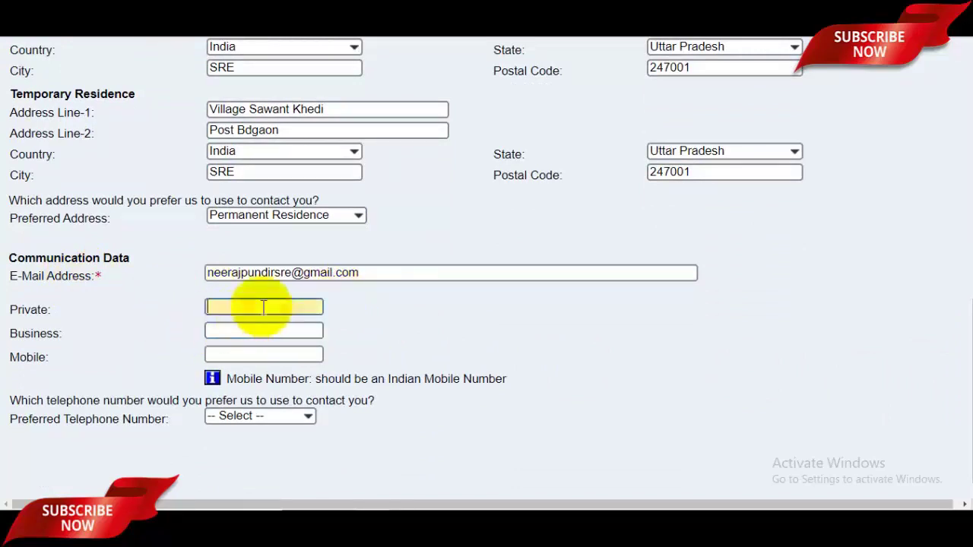
pyautogui.click(260, 330)
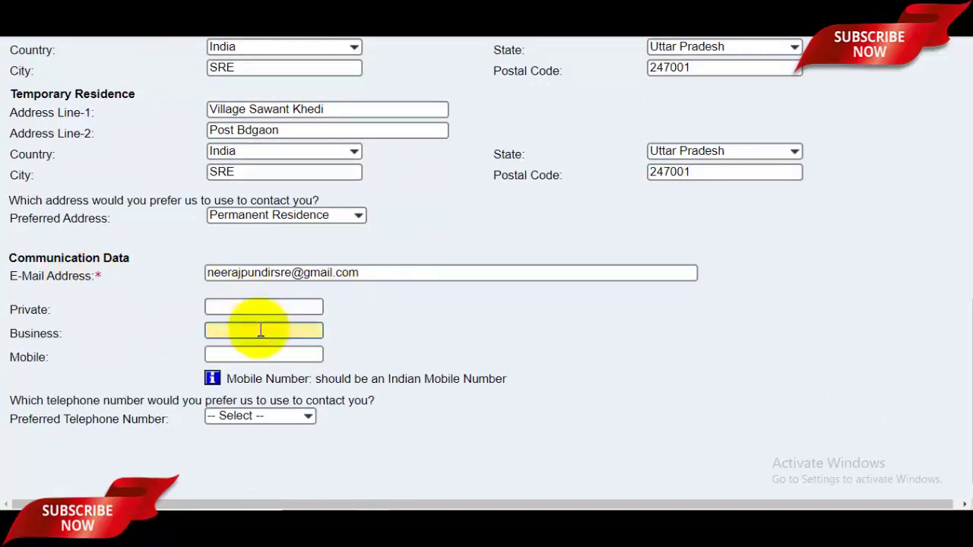
pyautogui.click(273, 356)
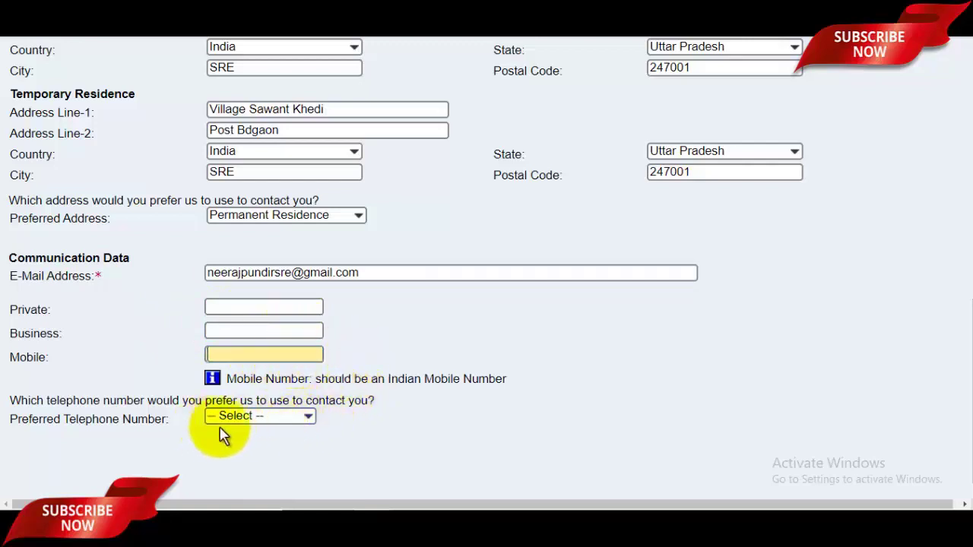
pyautogui.click(279, 422)
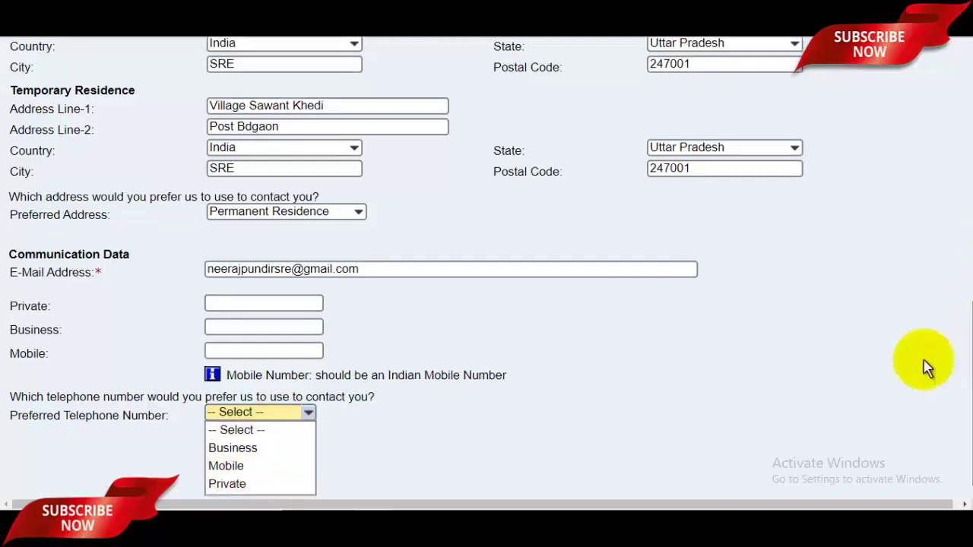
pyautogui.click(252, 469)
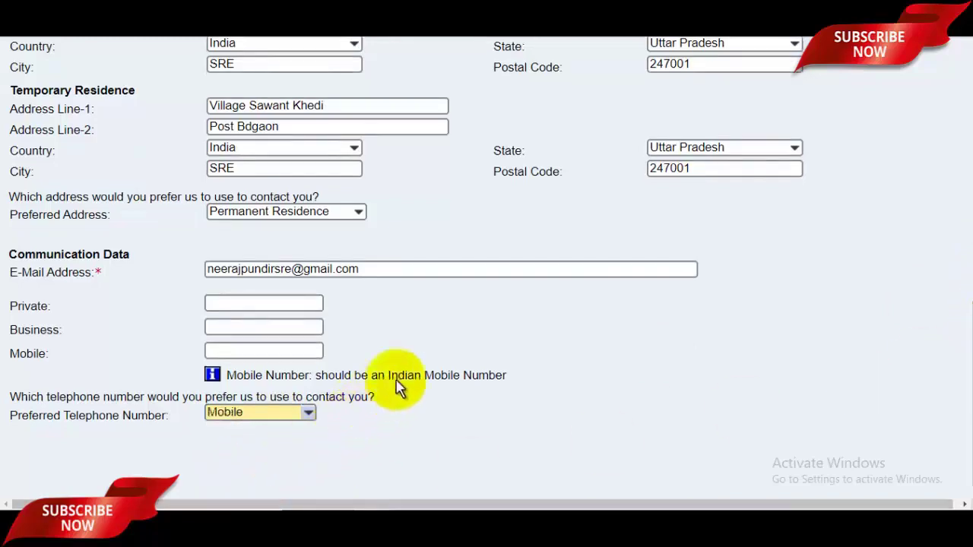
pyautogui.moveTo(966, 373); pyautogui.dragTo(966, 162)
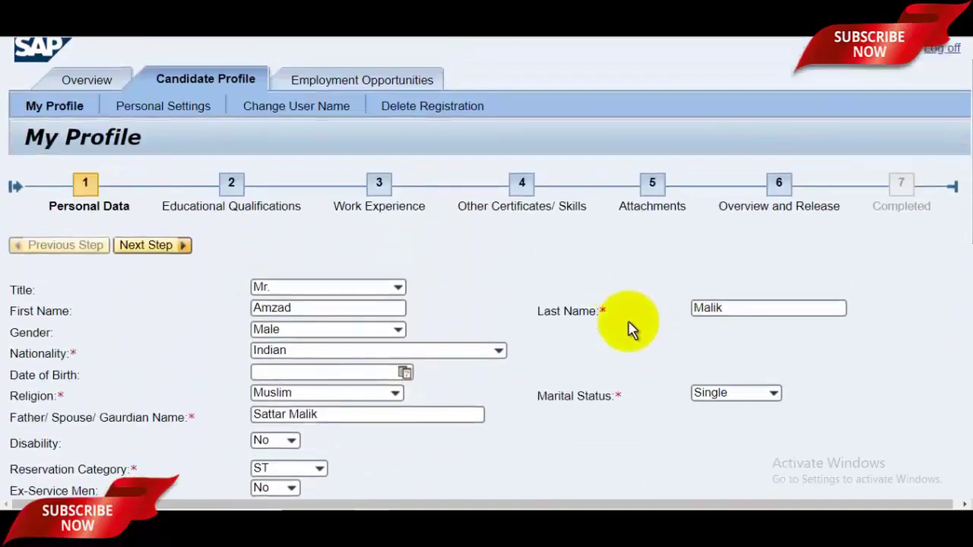
# - Advance to step 2, Educational Qualifications, and scroll down to its empty table
pyautogui.click(152, 246)
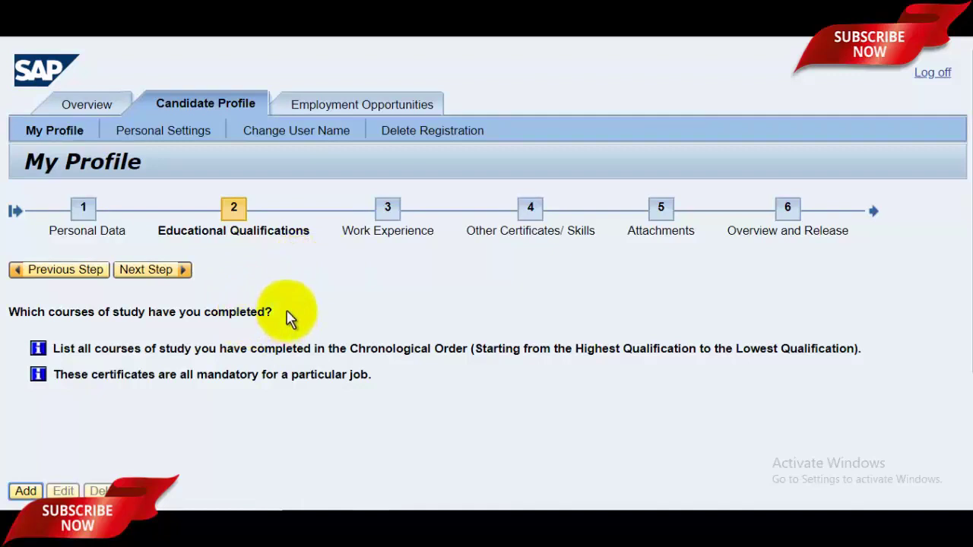
pyautogui.scroll(-2, 962, 206)
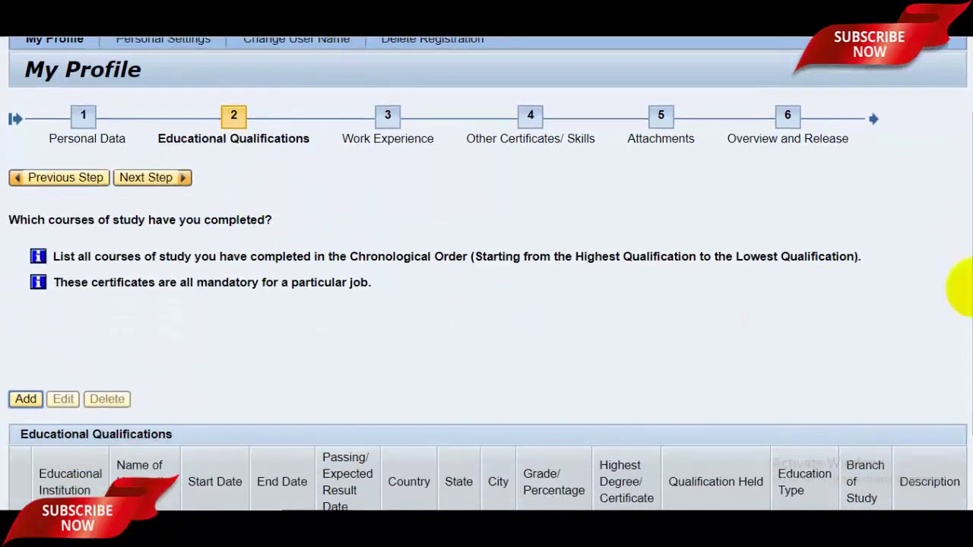
pyautogui.scroll(-2, 962, 287)
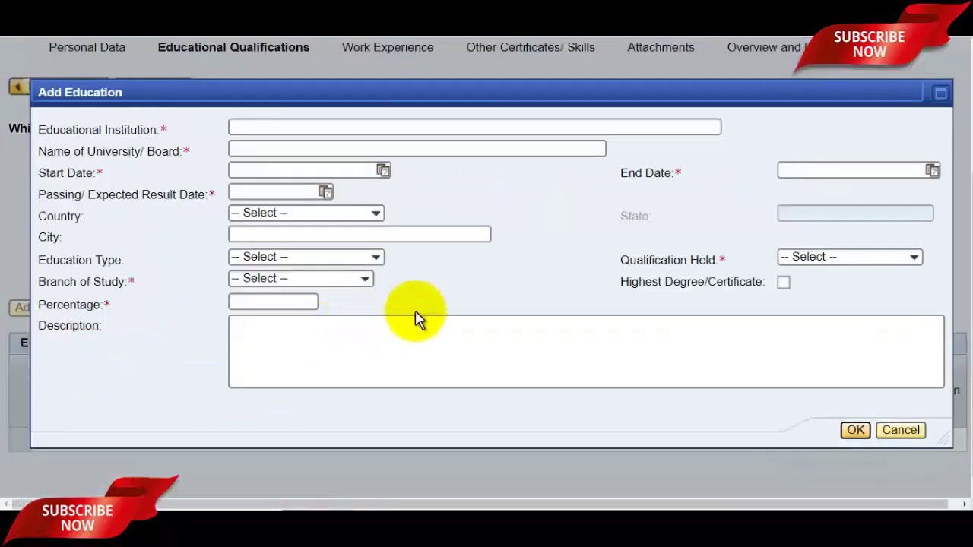
# - Enter the institution, university and course dates, and set the country to Iceland
pyautogui.click(325, 167)
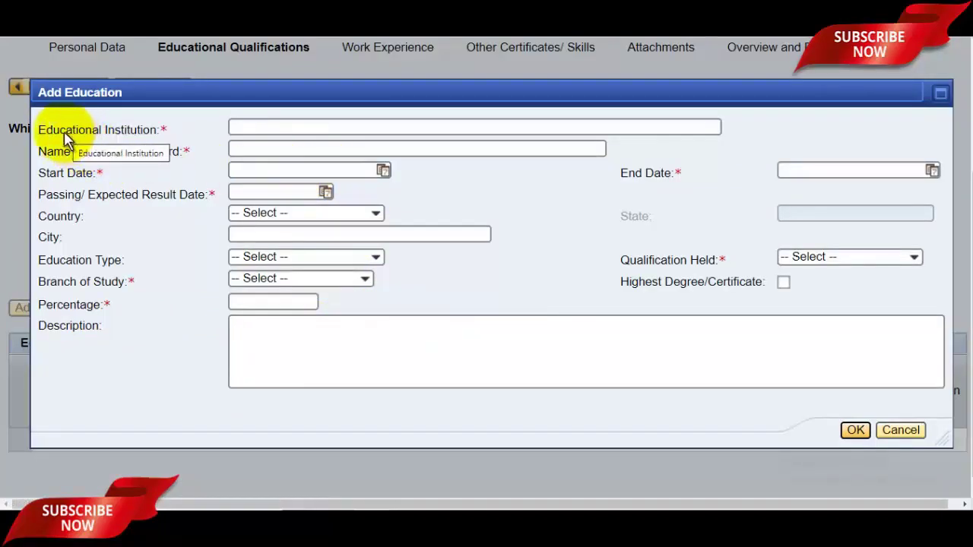
pyautogui.click(285, 128)
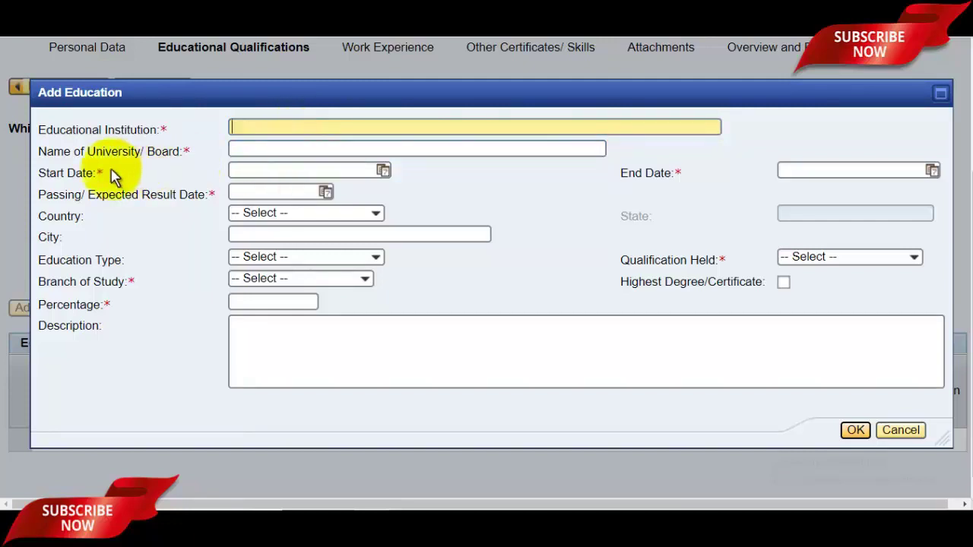
pyautogui.click(273, 150)
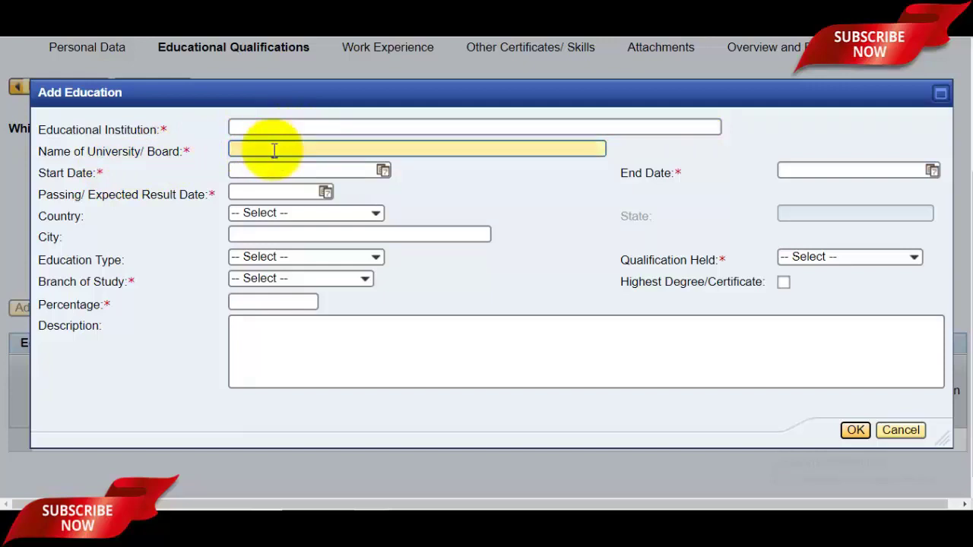
pyautogui.click(281, 171)
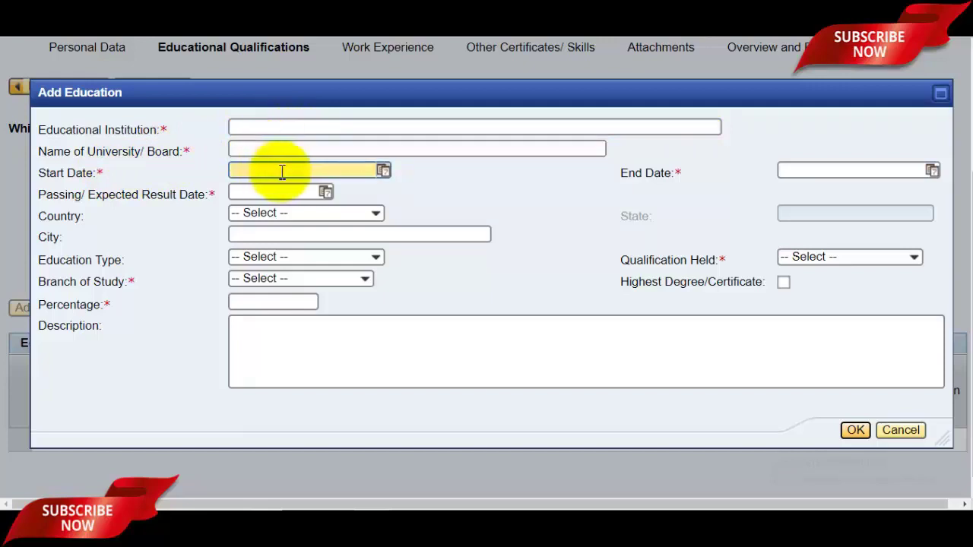
pyautogui.click(384, 171)
pyautogui.click(470, 200)
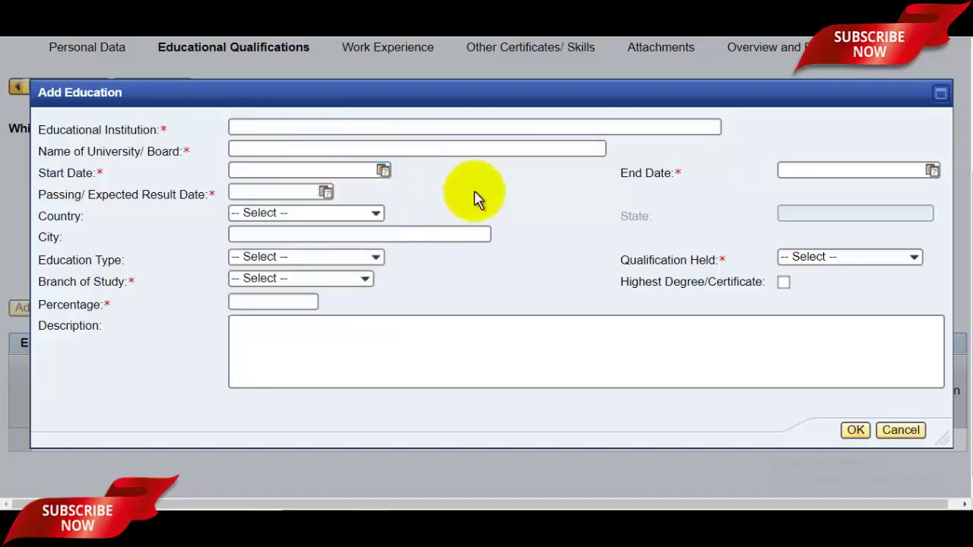
pyautogui.click(933, 171)
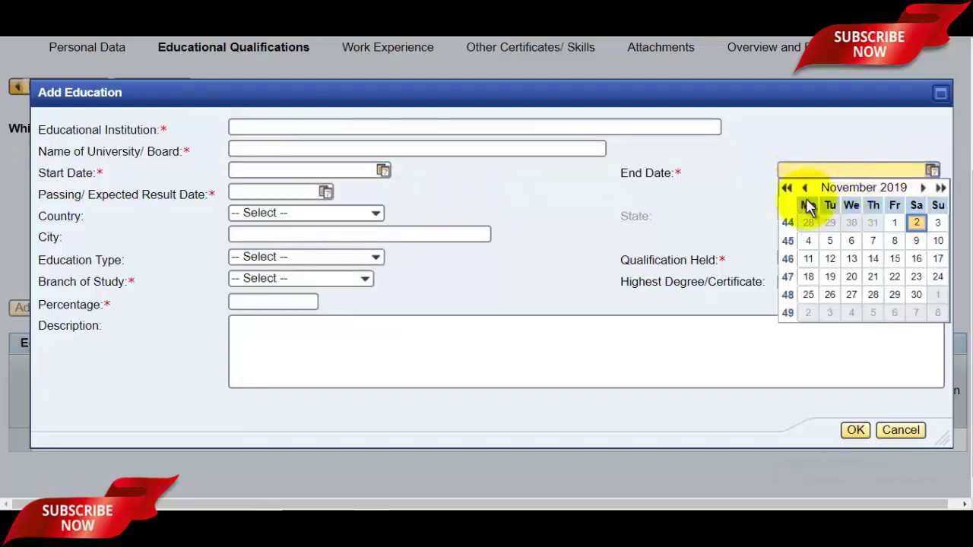
pyautogui.click(742, 181)
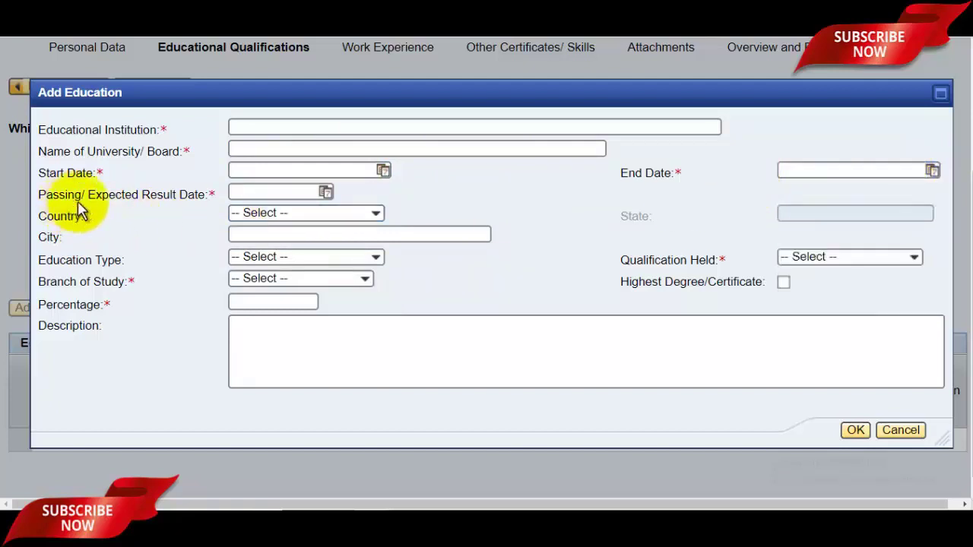
pyautogui.click(326, 194)
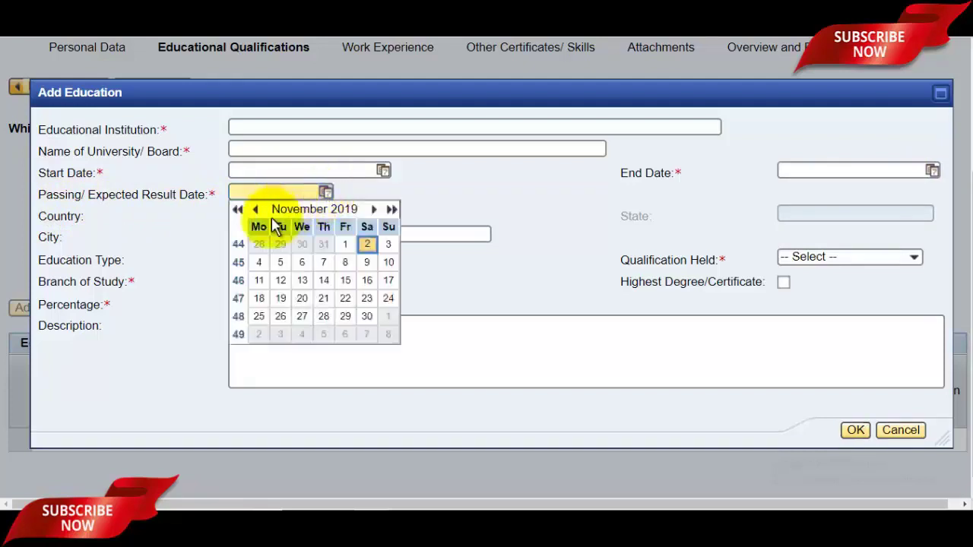
pyautogui.click(487, 206)
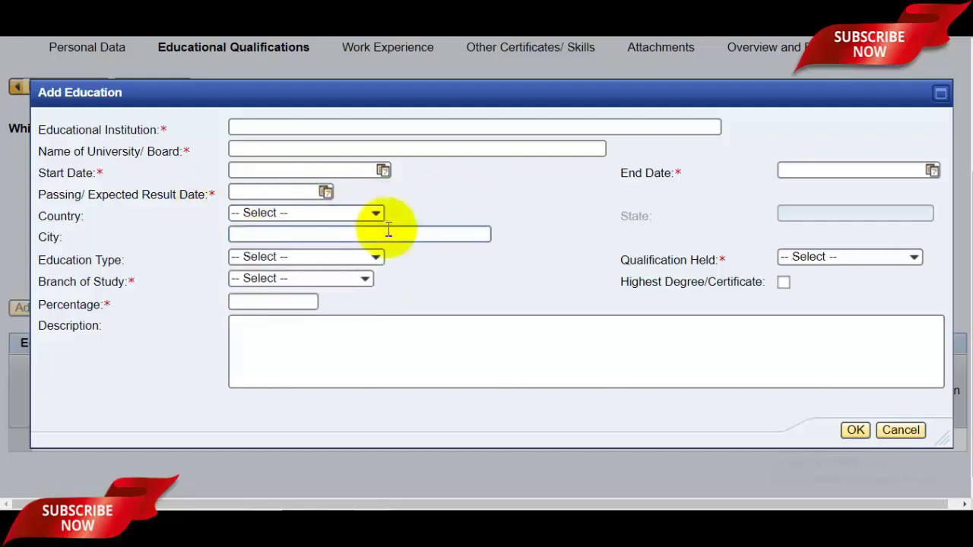
pyautogui.click(377, 219)
pyautogui.press('i')
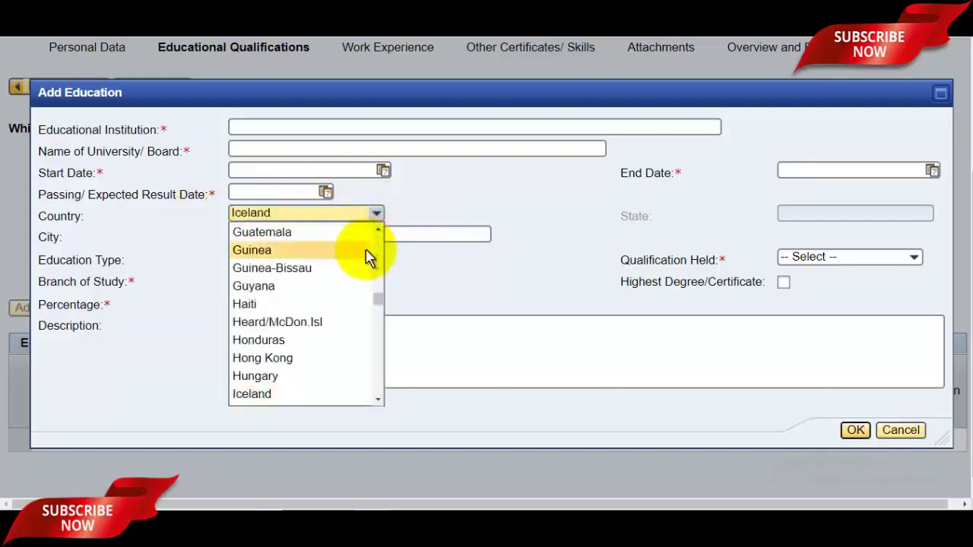
pyautogui.scroll(-3, 380, 304)
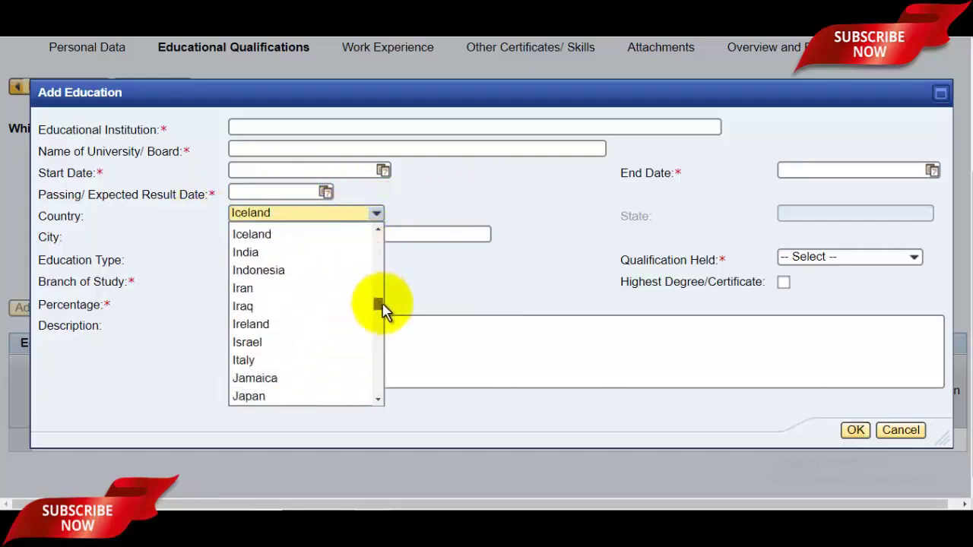
pyautogui.click(519, 274)
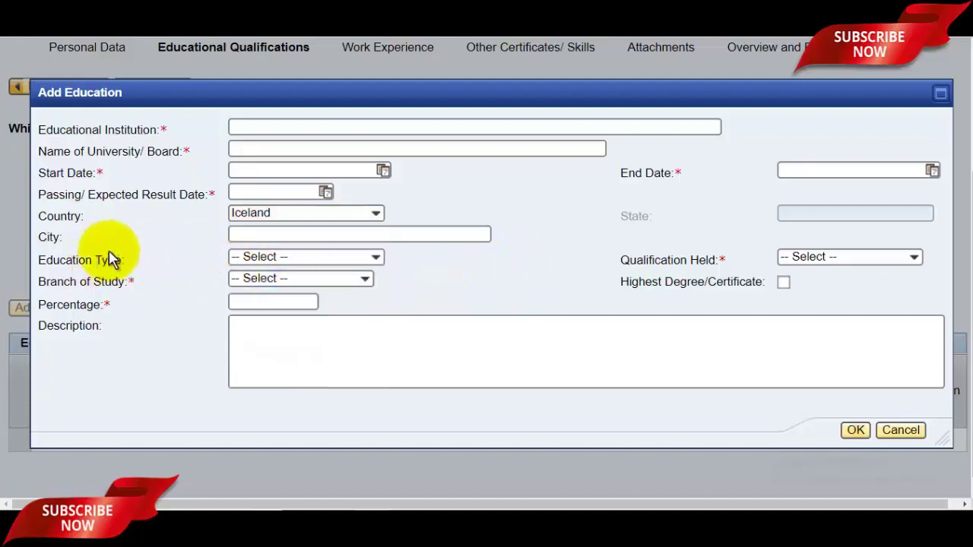
# - Enter the city, set Education Type to Full Time and Percentage to 79.00
pyautogui.click(323, 232)
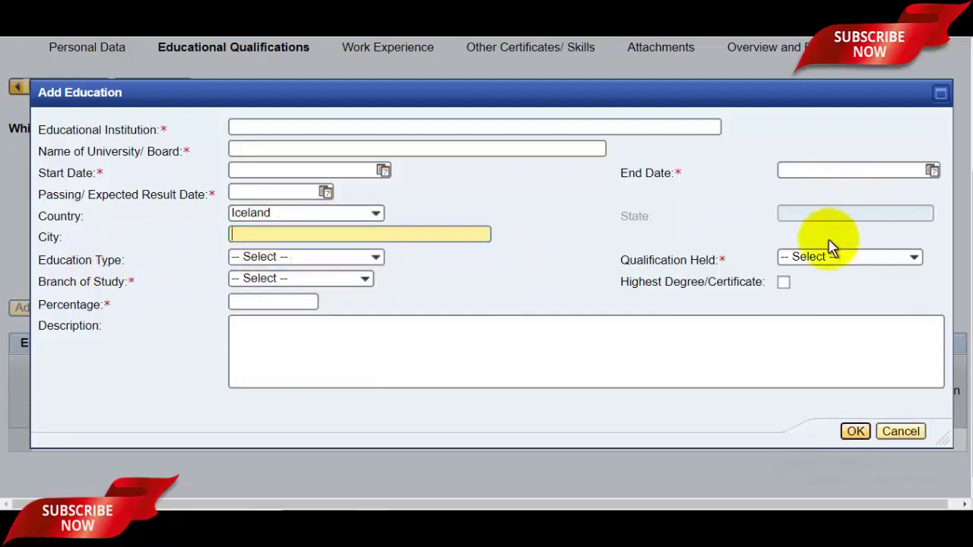
pyautogui.click(281, 259)
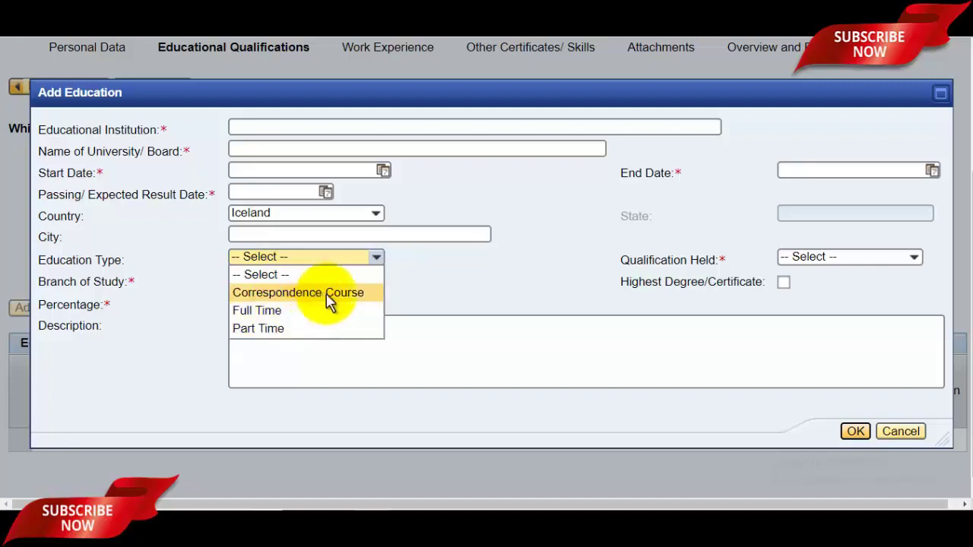
pyautogui.click(288, 310)
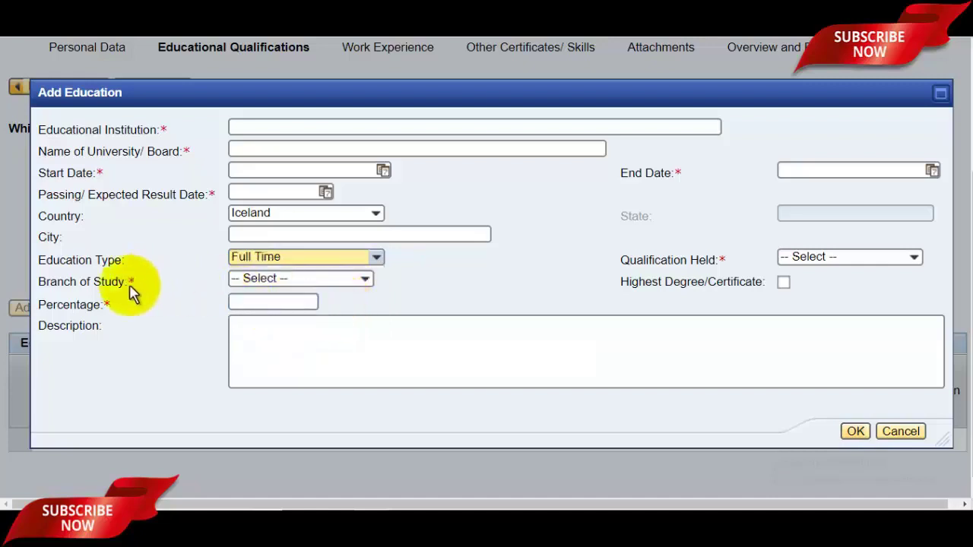
pyautogui.click(308, 281)
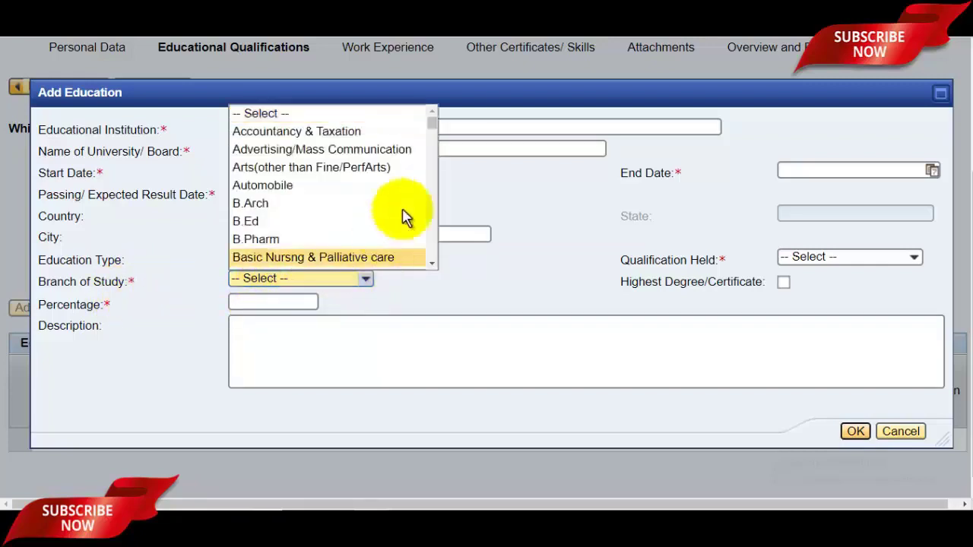
pyautogui.moveTo(432, 125)
pyautogui.mouseDown()
pyautogui.moveTo(435, 239)
pyautogui.moveTo(433, 132)
pyautogui.mouseUp()
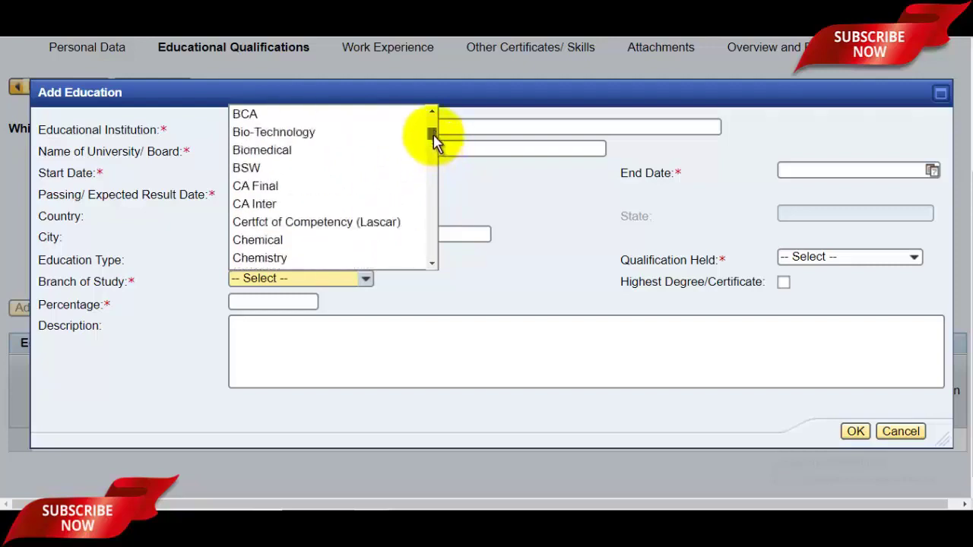
pyautogui.click(478, 191)
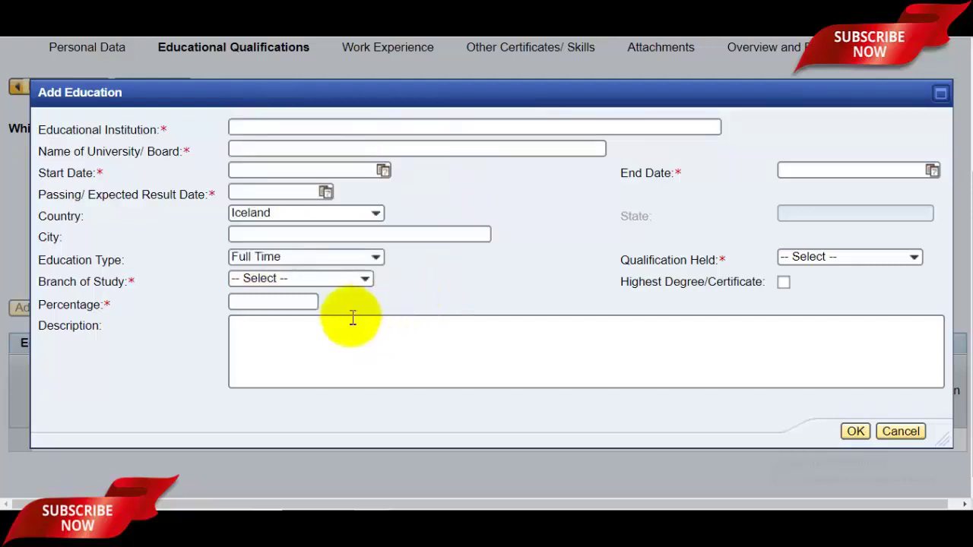
pyautogui.click(294, 305)
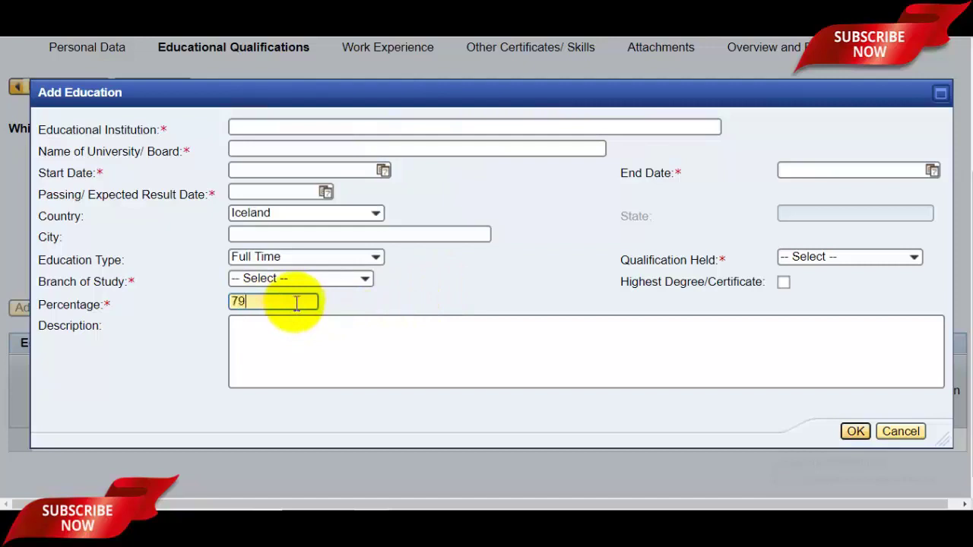
pyautogui.write('79.00')
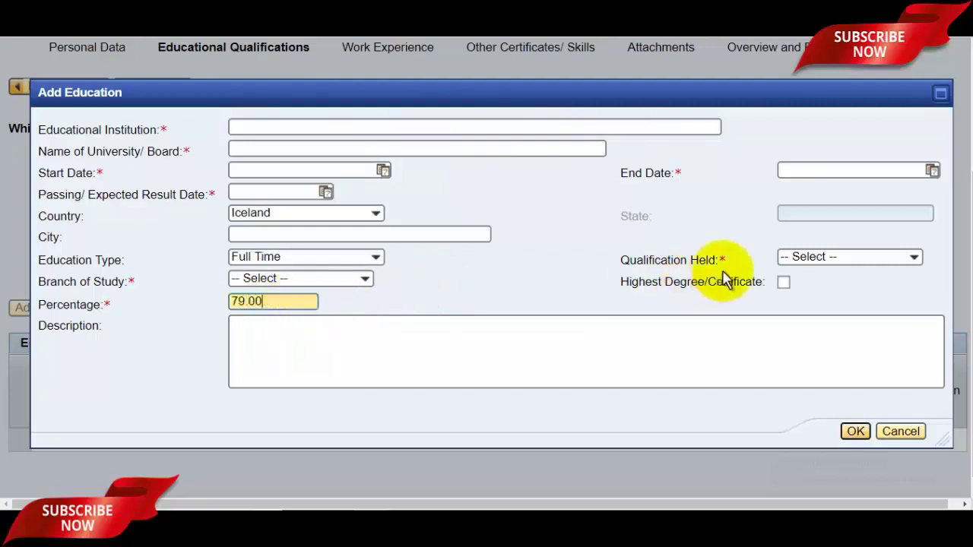
# - Leave Qualification Held unset, add a description and save the education entry with OK
pyautogui.click(848, 258)
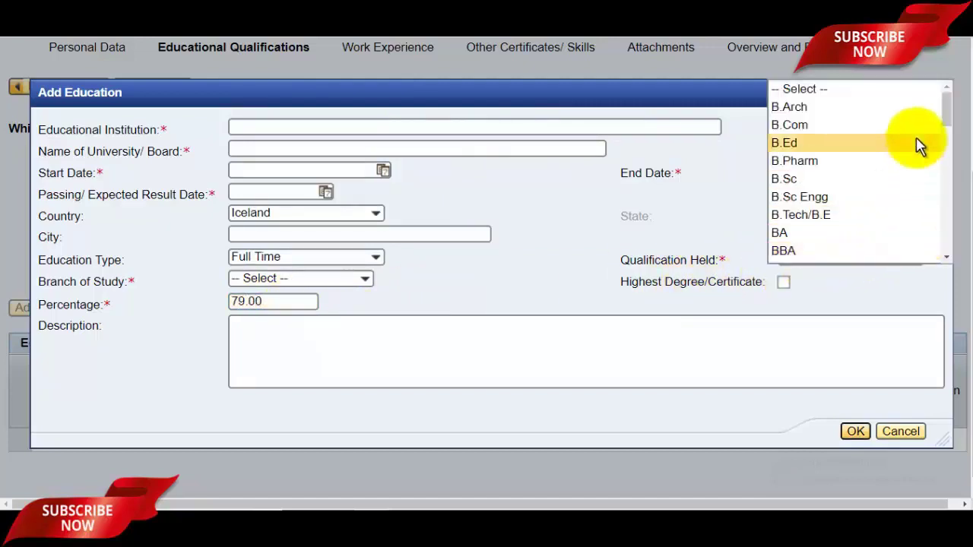
pyautogui.moveTo(947, 119); pyautogui.dragTo(943, 169)
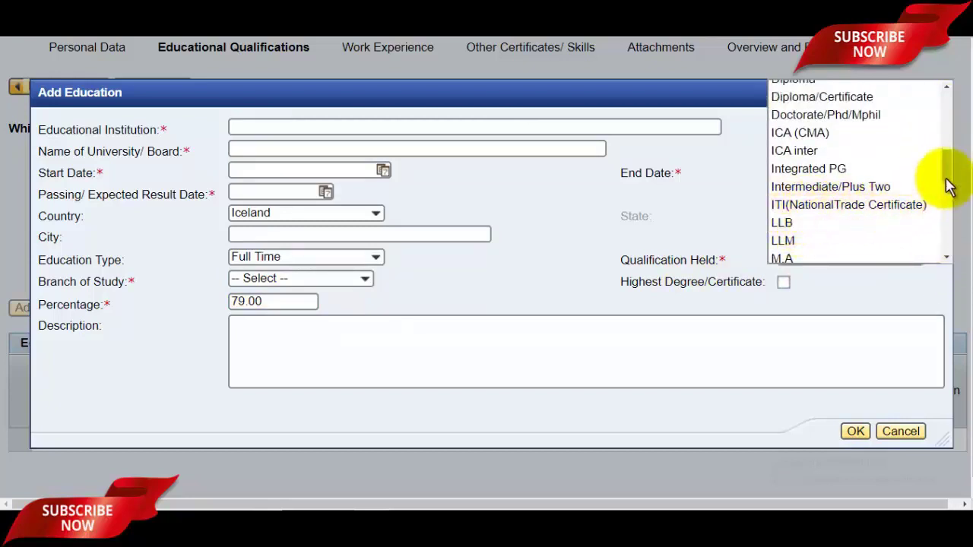
pyautogui.moveTo(947, 182); pyautogui.dragTo(948, 106)
pyautogui.click(582, 263)
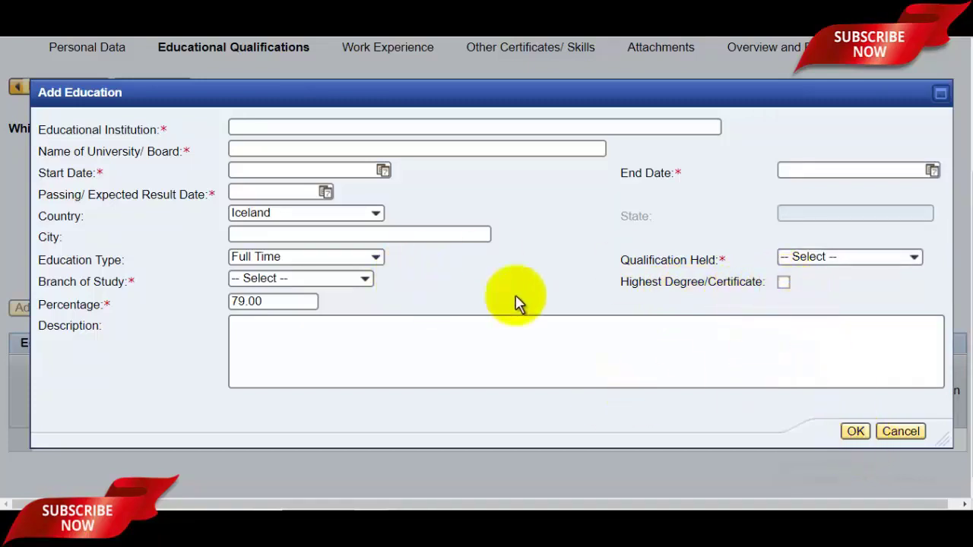
pyautogui.click(356, 364)
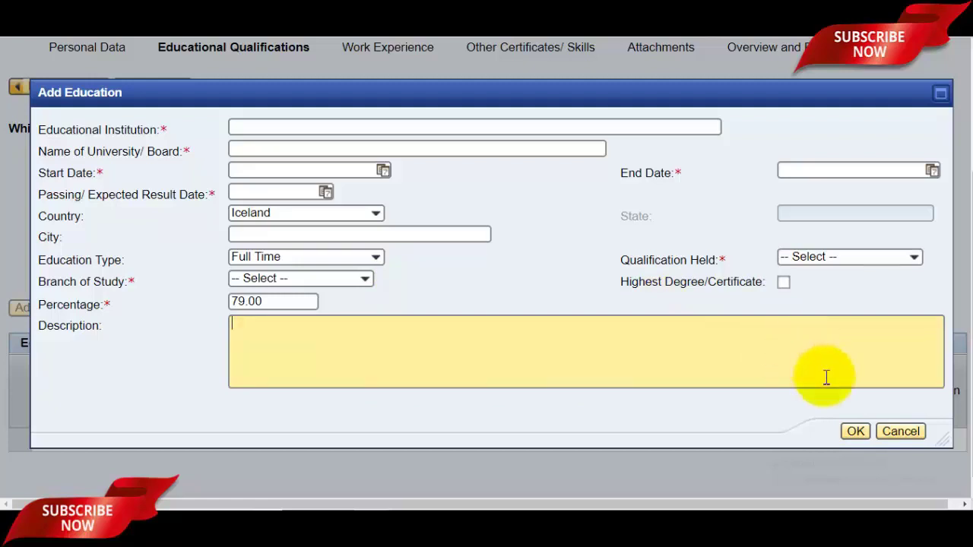
pyautogui.click(856, 432)
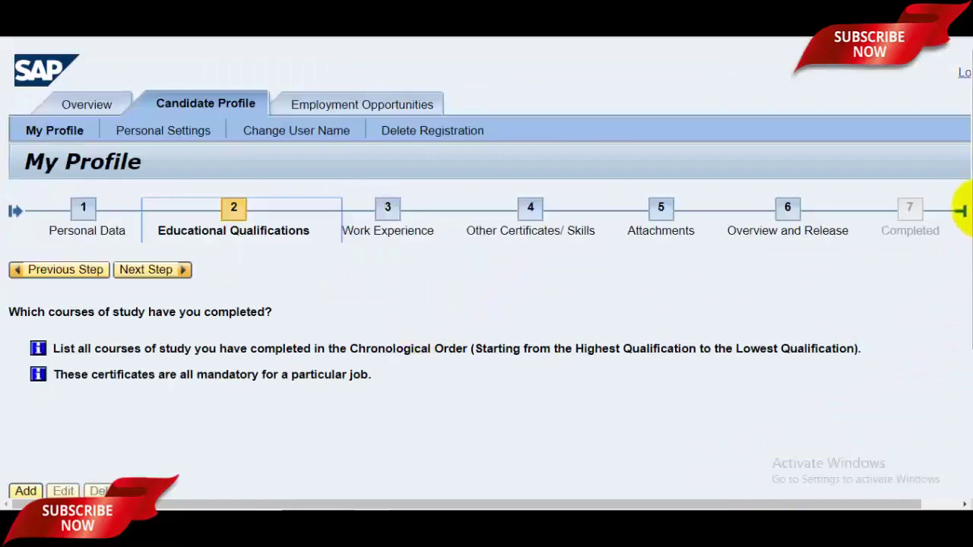
# - Check the saved ITI row in Educational Qualifications, then go to step 3, Work Experience
pyautogui.scroll(-3, 951, 251)
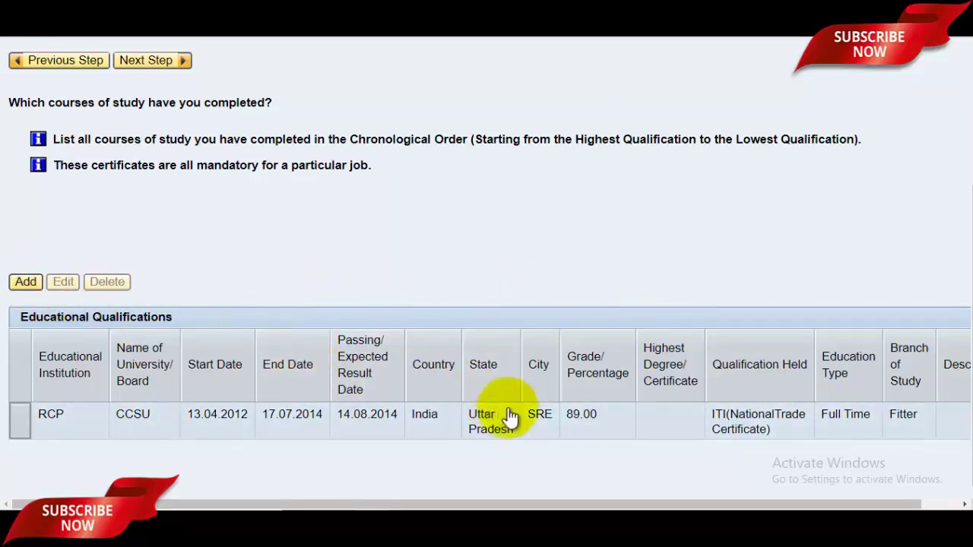
pyautogui.moveTo(971, 418); pyautogui.dragTo(962, 326)
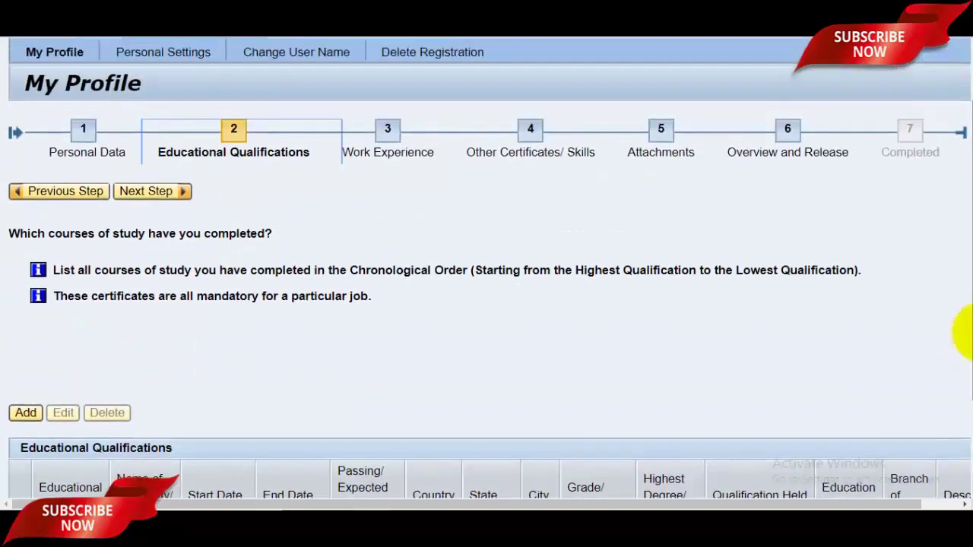
pyautogui.click(152, 191)
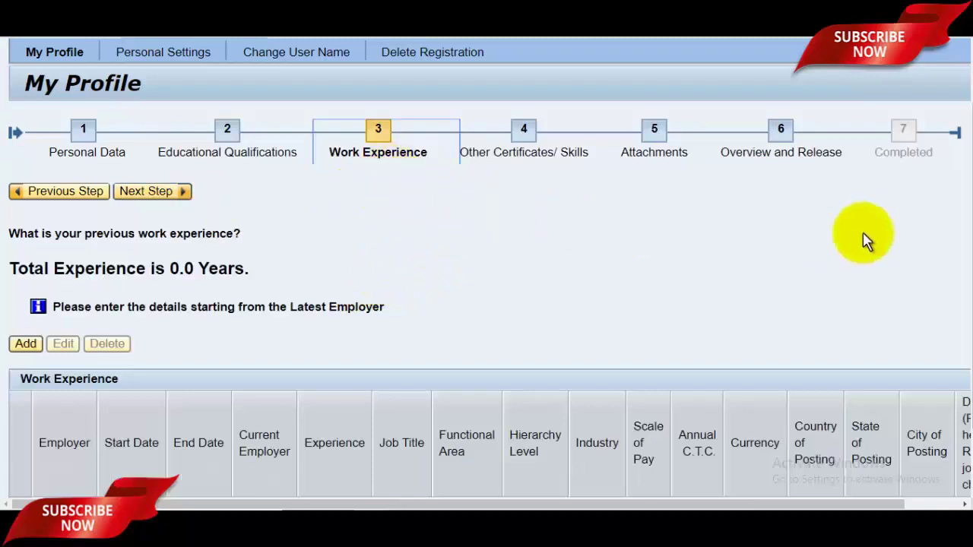
# - Scroll down the Work Experience page and start a new work experience entry with Add
pyautogui.moveTo(959, 236); pyautogui.dragTo(963, 327)
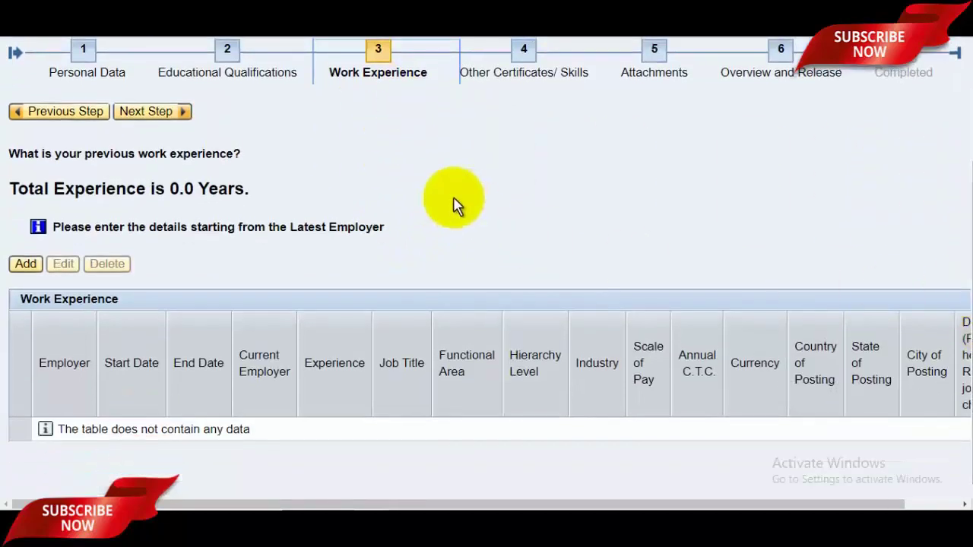
pyautogui.moveTo(962, 269); pyautogui.dragTo(963, 304)
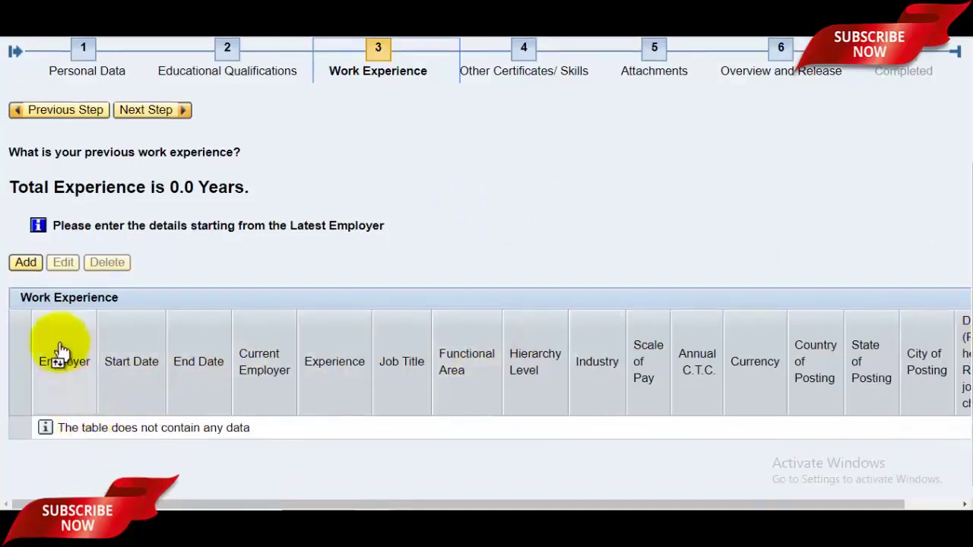
pyautogui.click(27, 267)
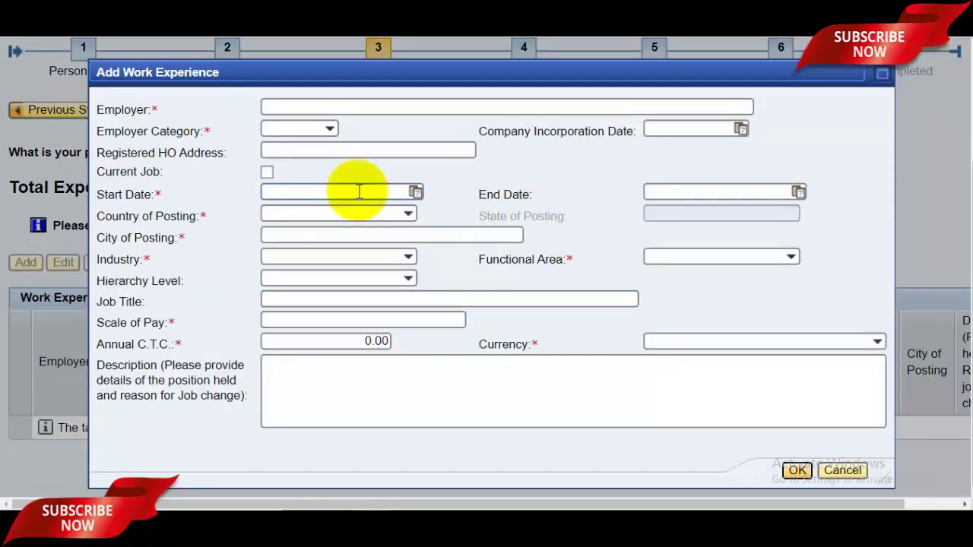
# - Fill in the employer and Registered HO Address, and set Country of Posting to India
pyautogui.click(317, 109)
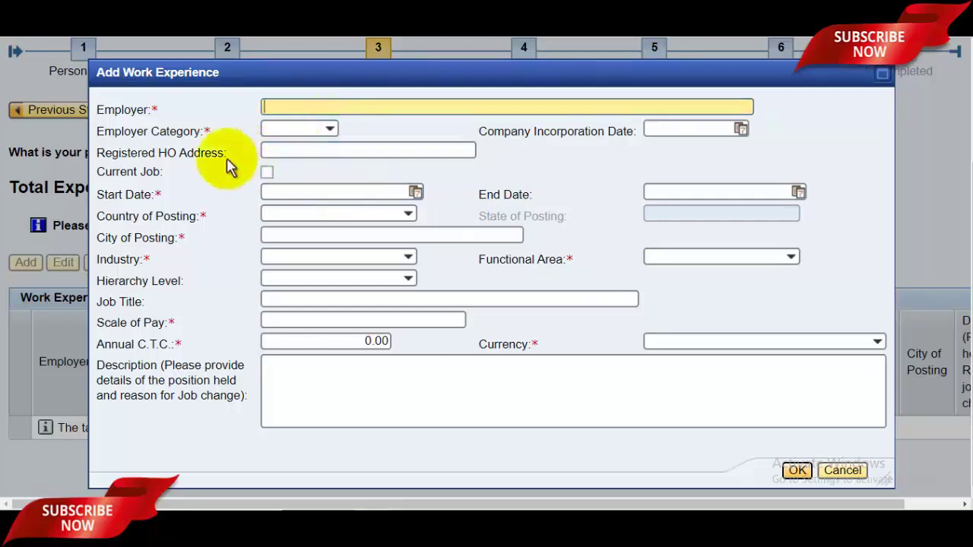
pyautogui.click(326, 128)
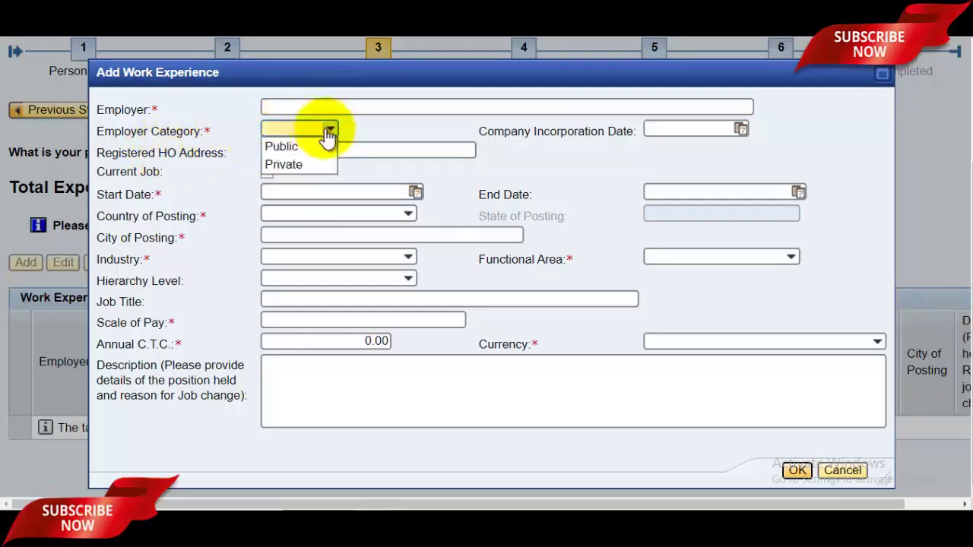
pyautogui.click(409, 139)
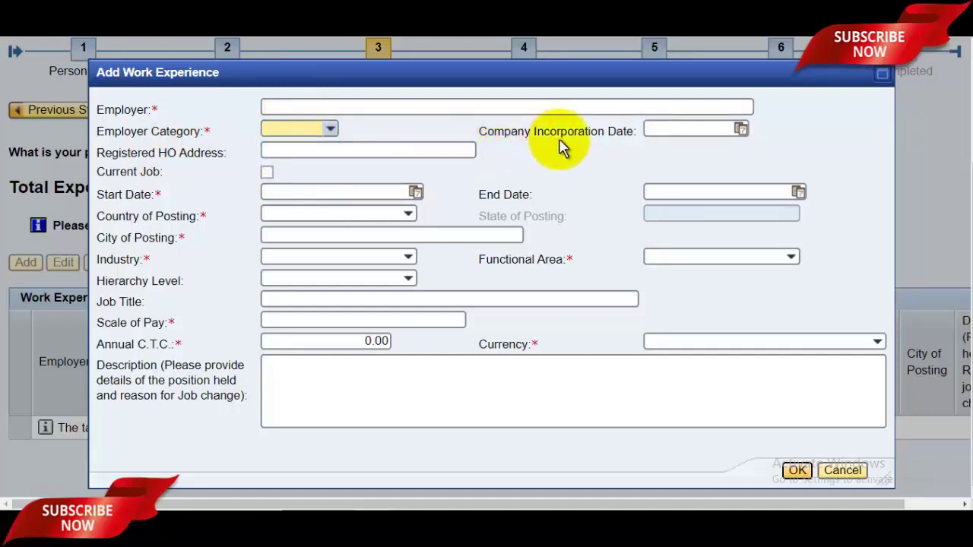
pyautogui.click(740, 129)
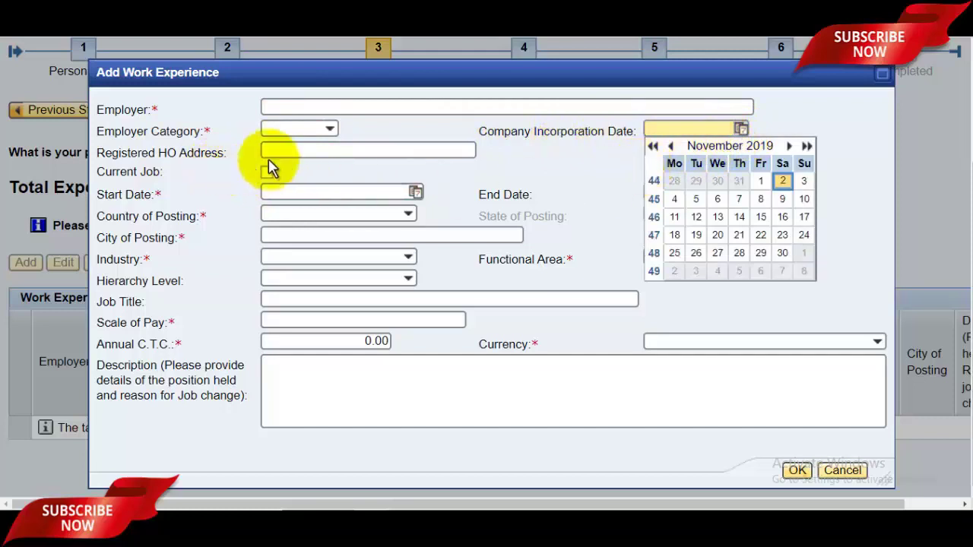
pyautogui.click(346, 150)
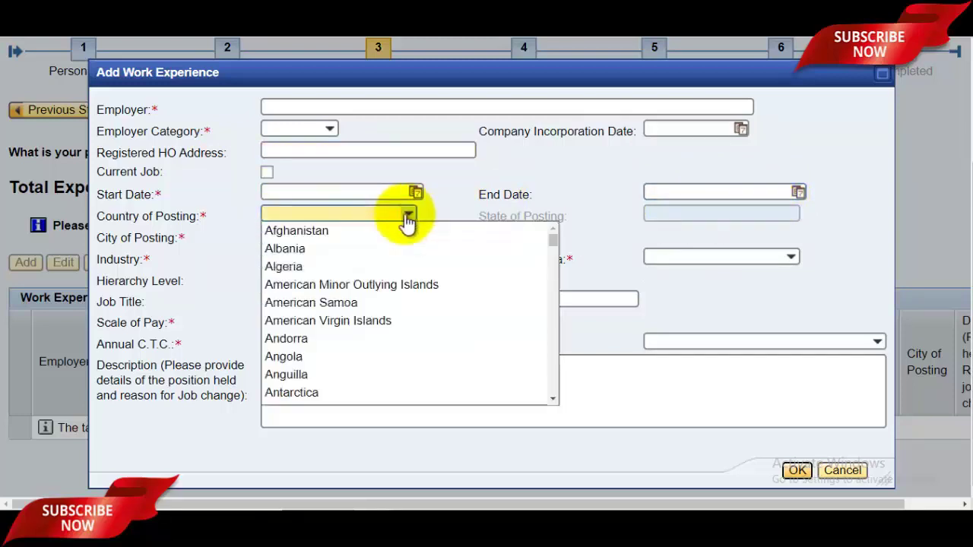
pyautogui.press('i')
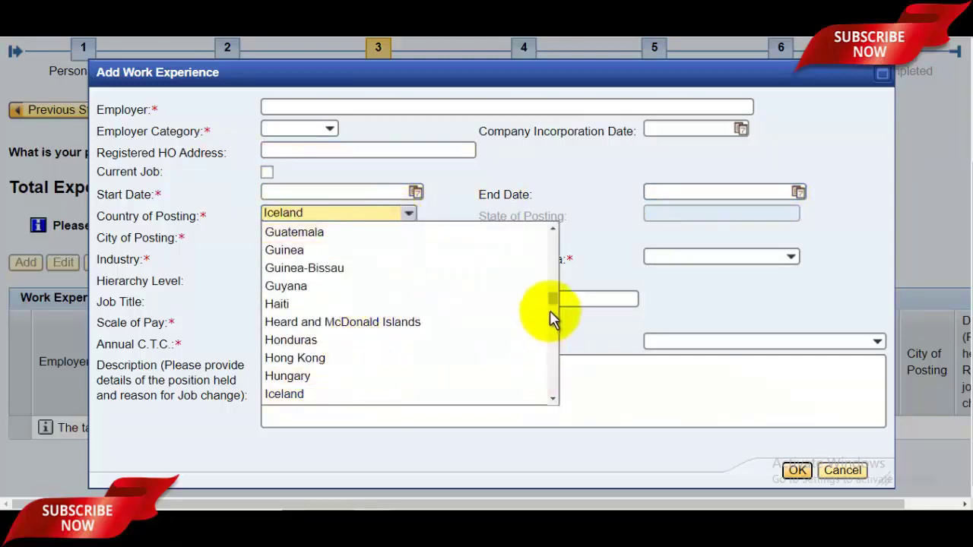
pyautogui.moveTo(553, 302); pyautogui.dragTo(553, 304)
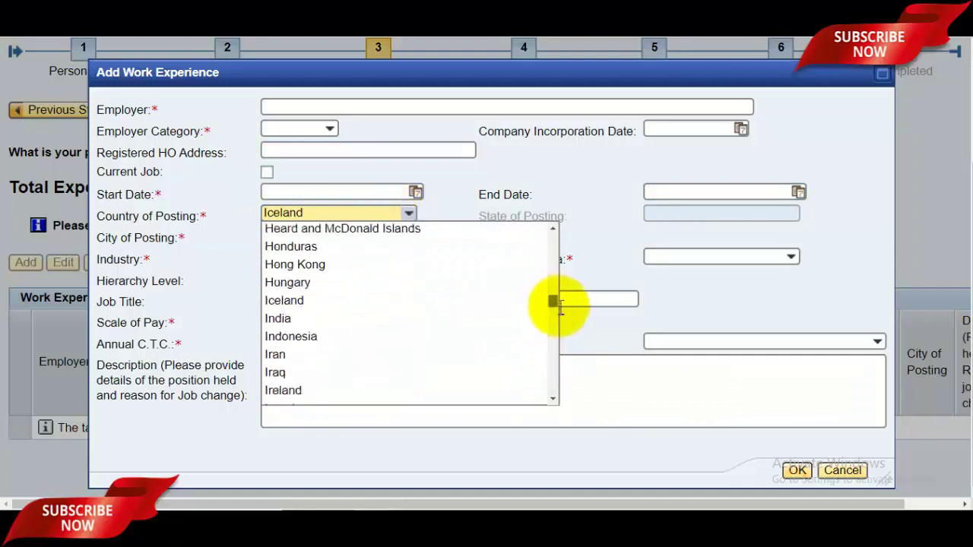
pyautogui.click(279, 319)
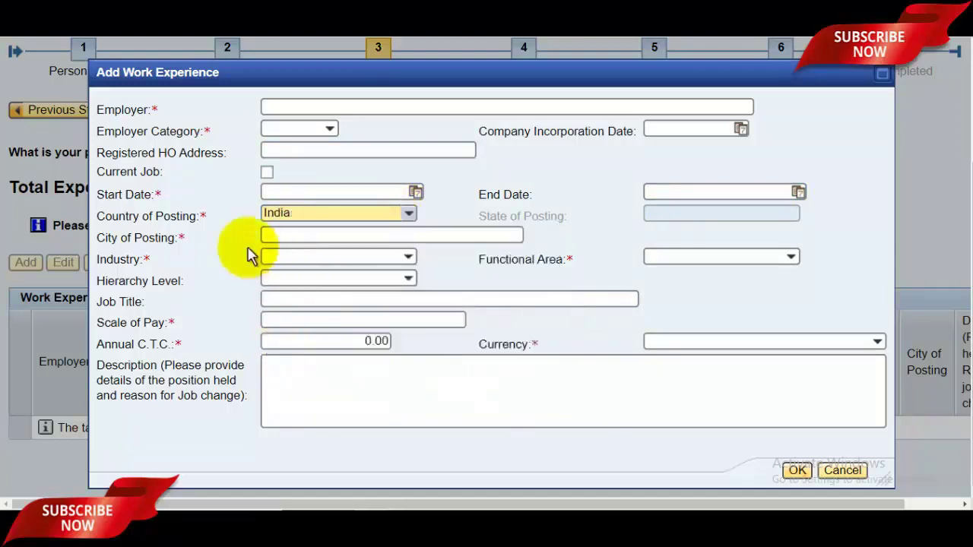
# - Set State of Posting to Uttar Pradesh and begin entering the City of Posting
pyautogui.click(346, 237)
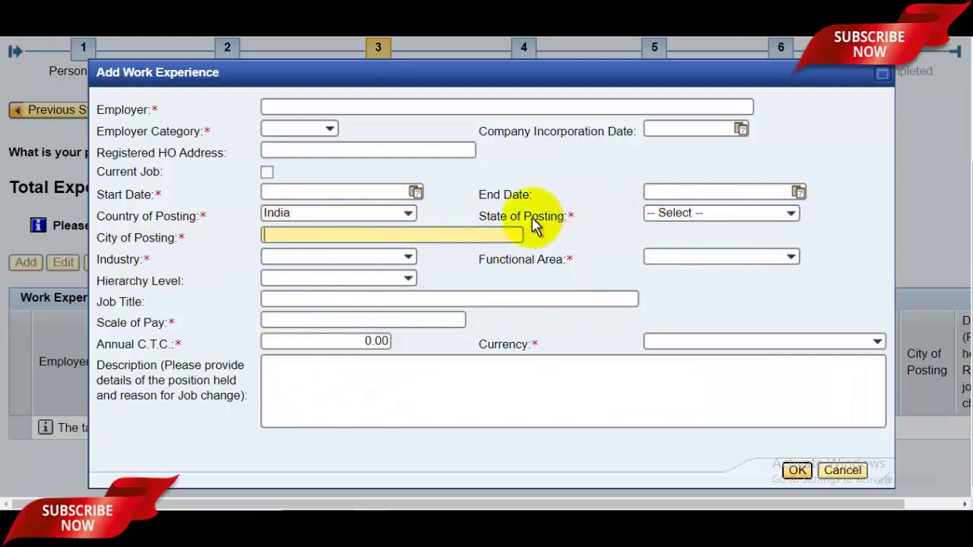
pyautogui.click(713, 214)
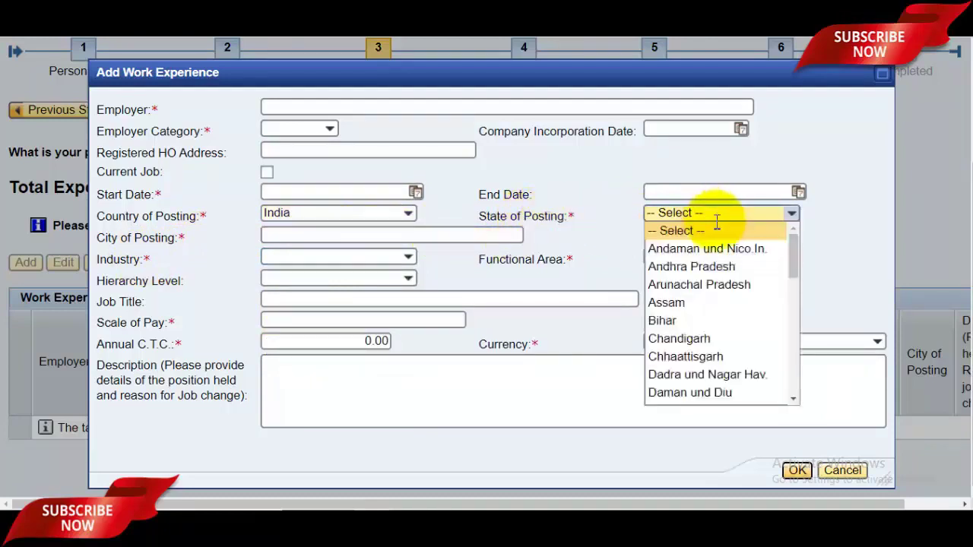
pyautogui.moveTo(791, 258); pyautogui.dragTo(796, 369)
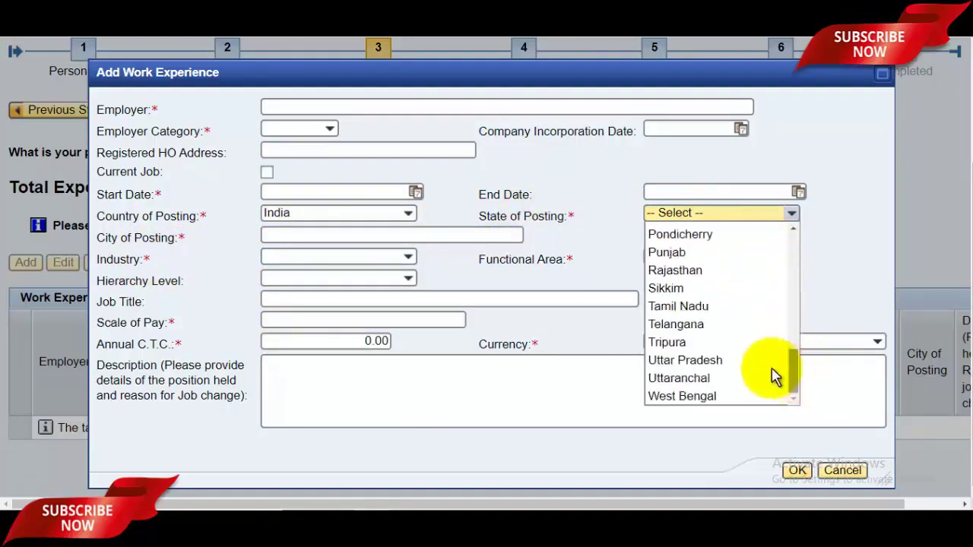
pyautogui.click(685, 360)
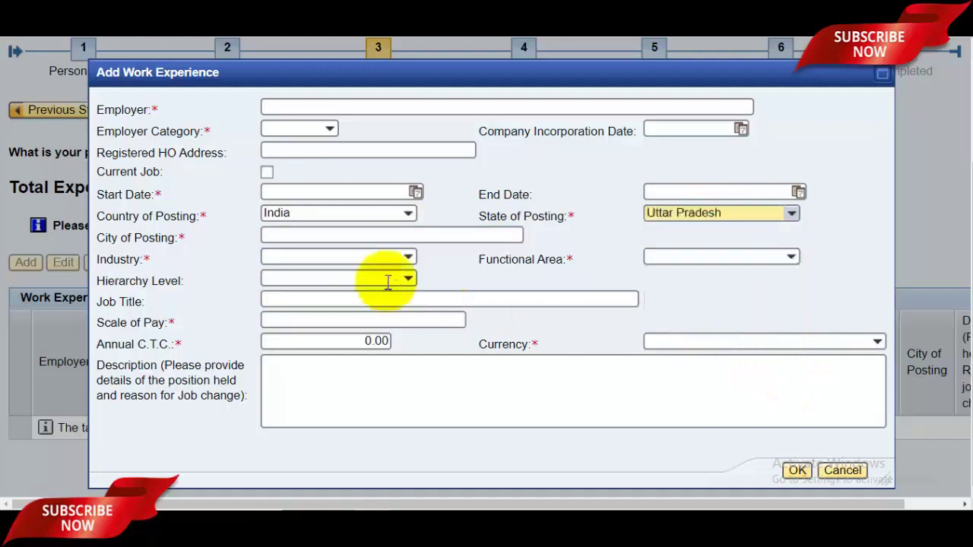
pyautogui.click(314, 237)
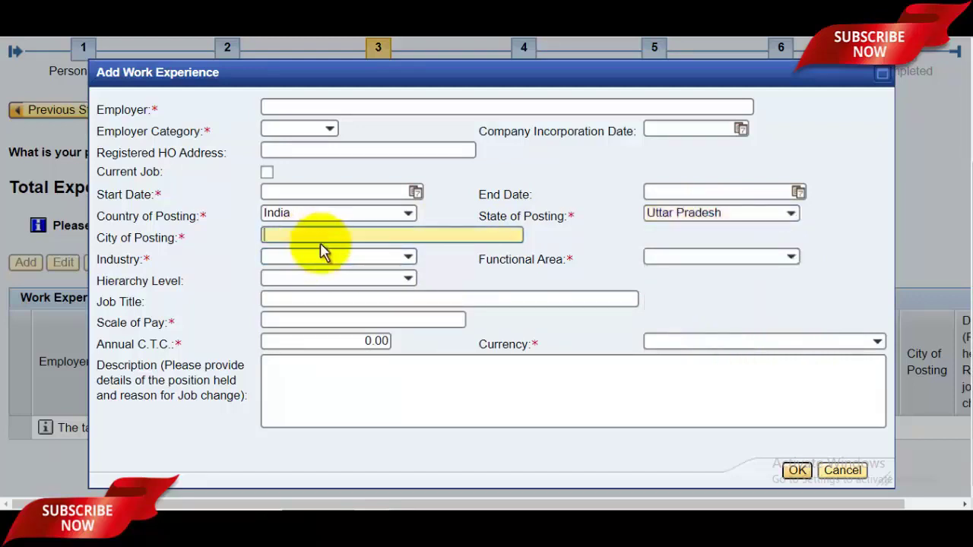
pyautogui.click(369, 257)
# - Enter the scale of pay and annual C.T.C., leaving industry, functional area and hierarchy unset
pyautogui.moveTo(566, 325); pyautogui.dragTo(569, 311)
pyautogui.click(575, 249)
pyautogui.click(769, 258)
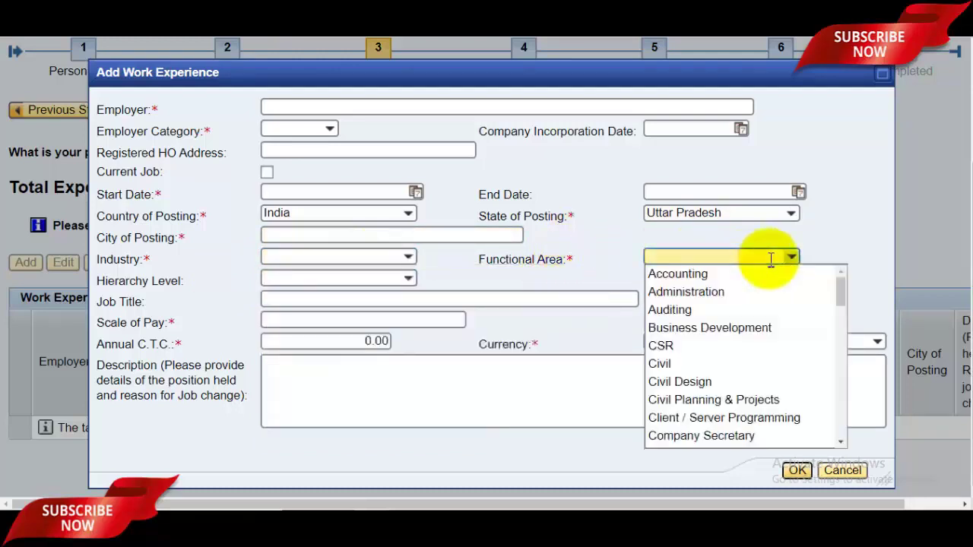
pyautogui.click(321, 281)
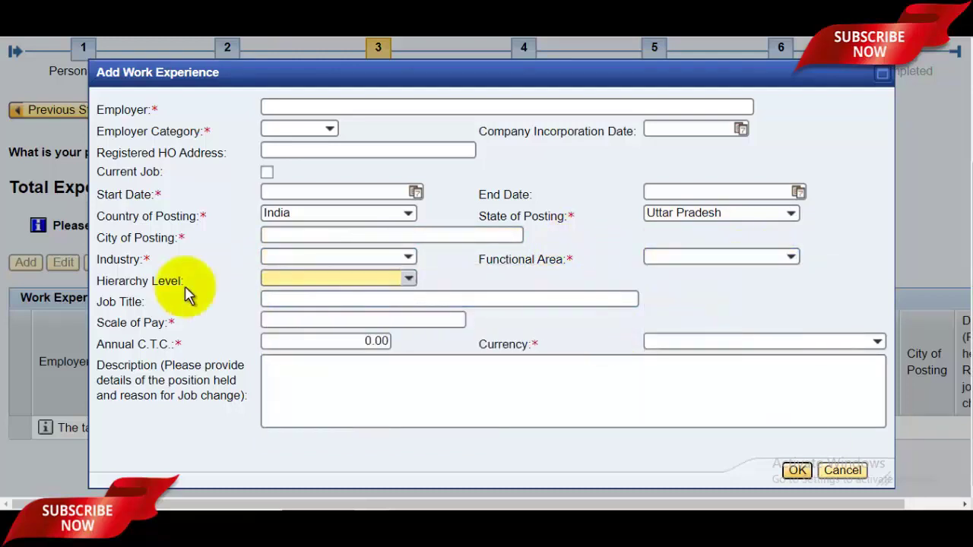
pyautogui.click(409, 278)
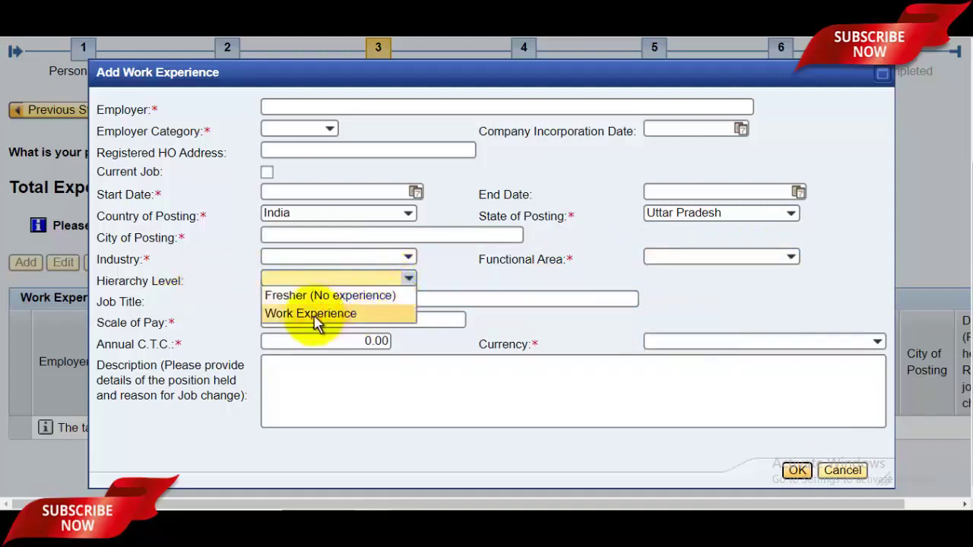
pyautogui.click(447, 284)
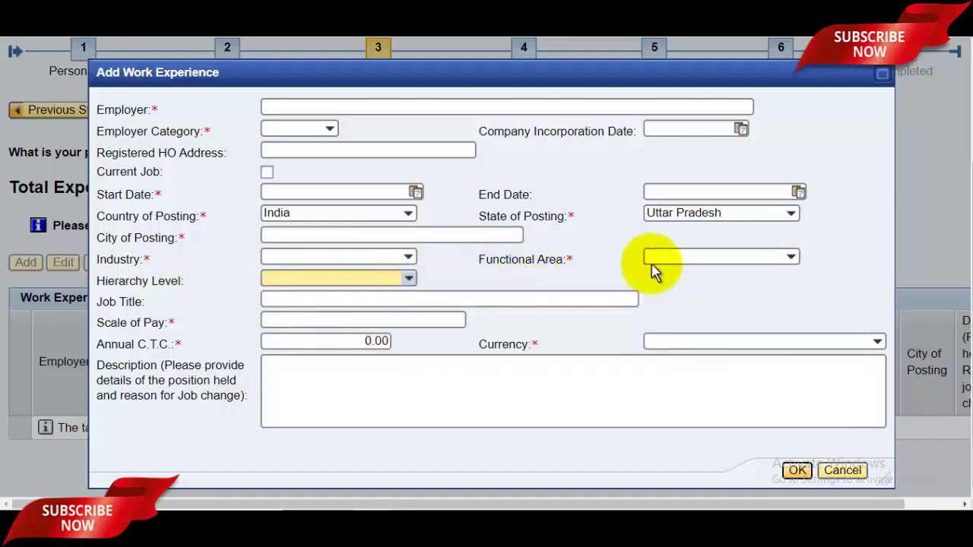
pyautogui.click(693, 258)
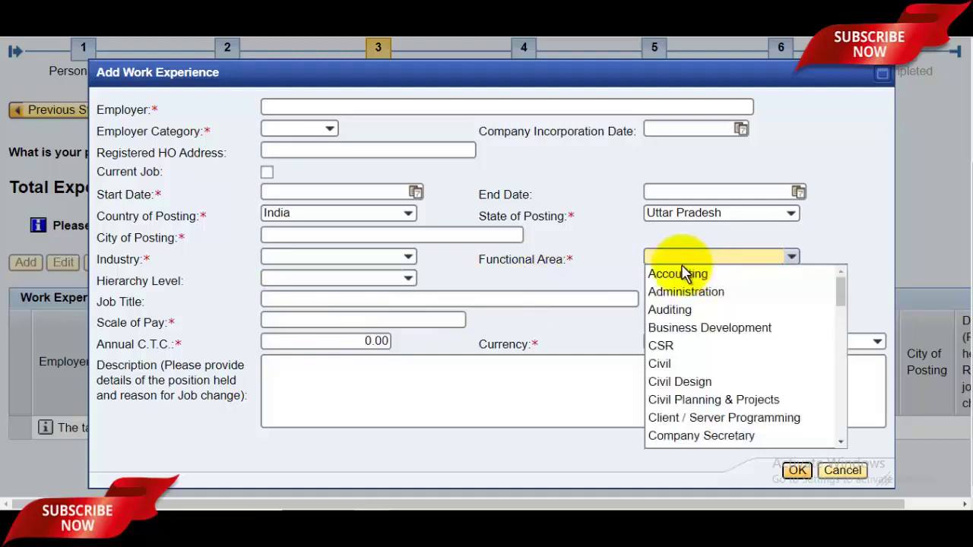
pyautogui.click(314, 299)
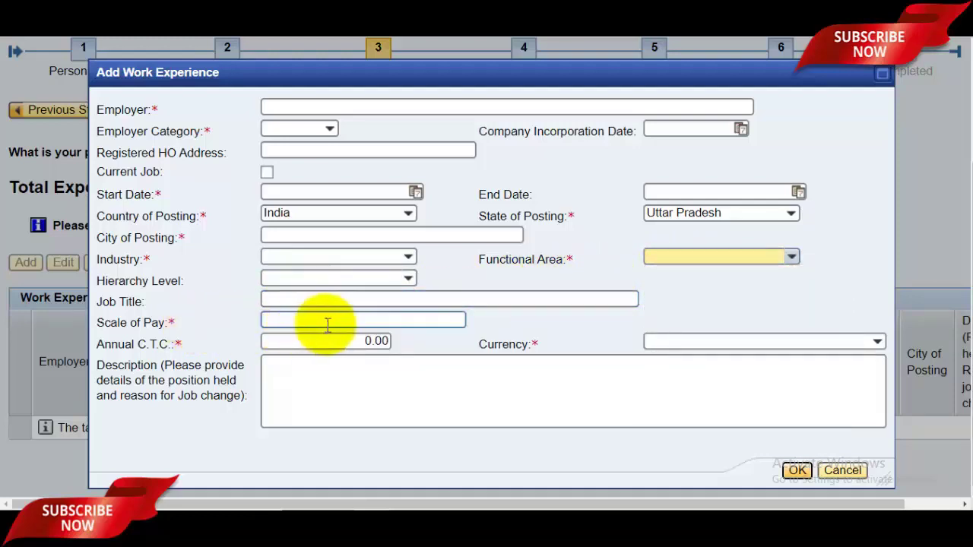
pyautogui.click(327, 325)
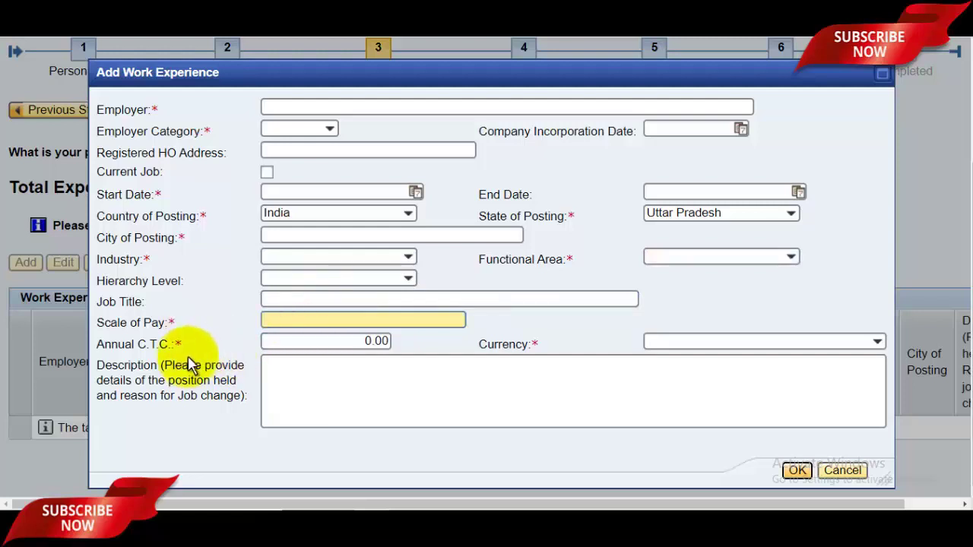
pyautogui.click(320, 344)
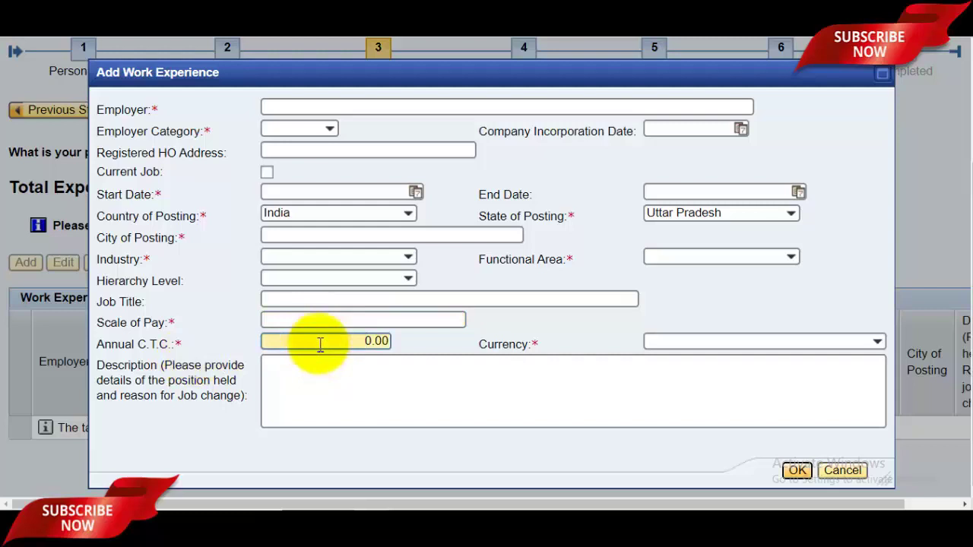
# - Set Currency to Indian Rupee, write the job description and save the DRDO entry
pyautogui.click(752, 342)
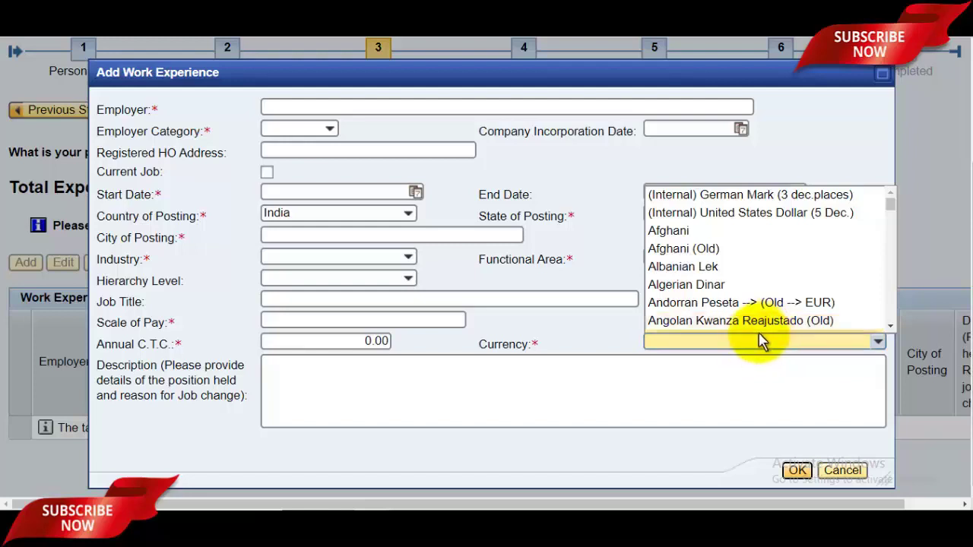
pyautogui.write('Indian Rupee')
pyautogui.press('Down')
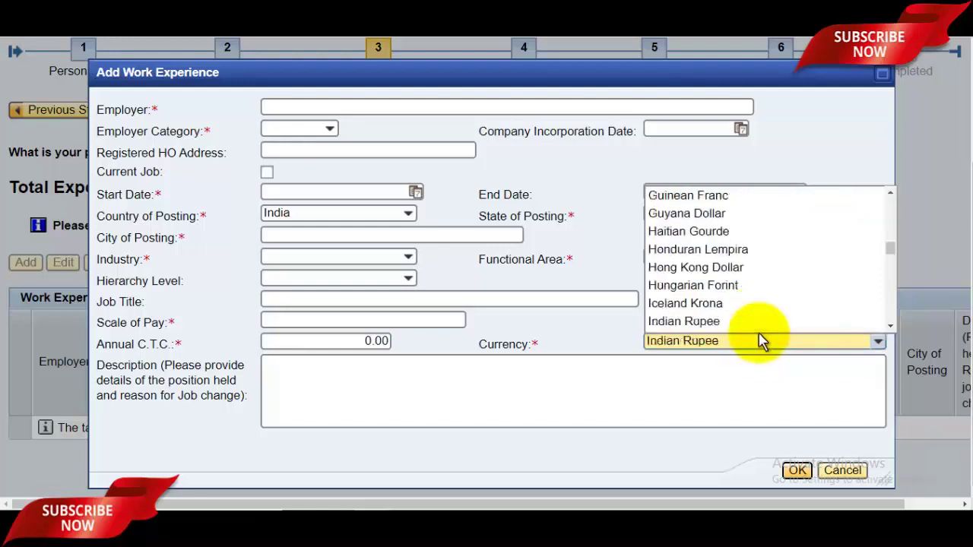
pyautogui.click(695, 344)
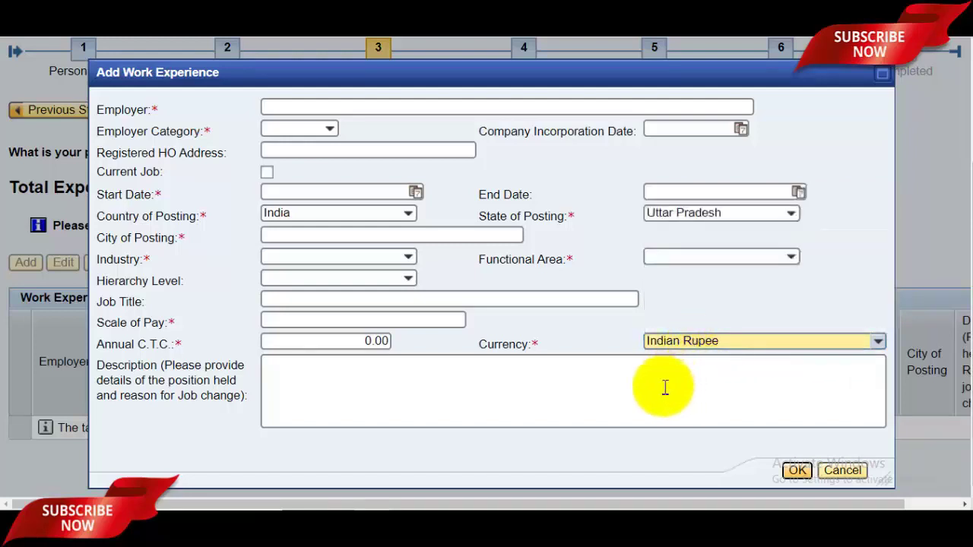
pyautogui.click(416, 387)
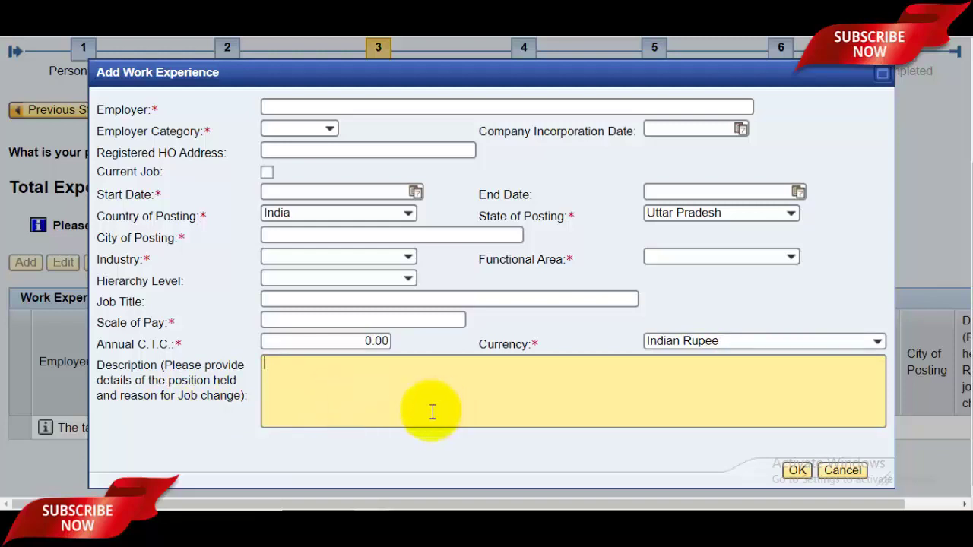
pyautogui.click(797, 472)
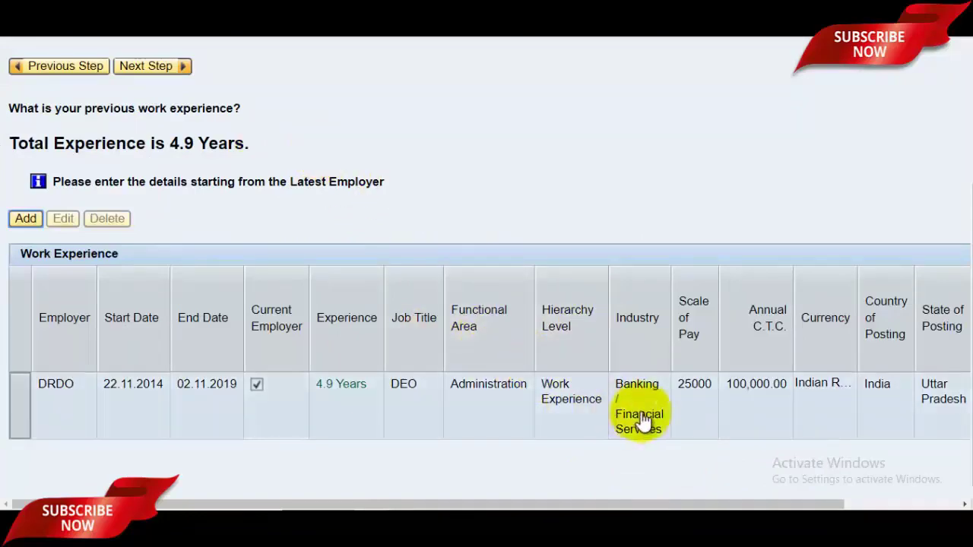
# - Scroll back up and go to step 4, Other Certificates/ Skills
pyautogui.scroll(2, 964, 222)
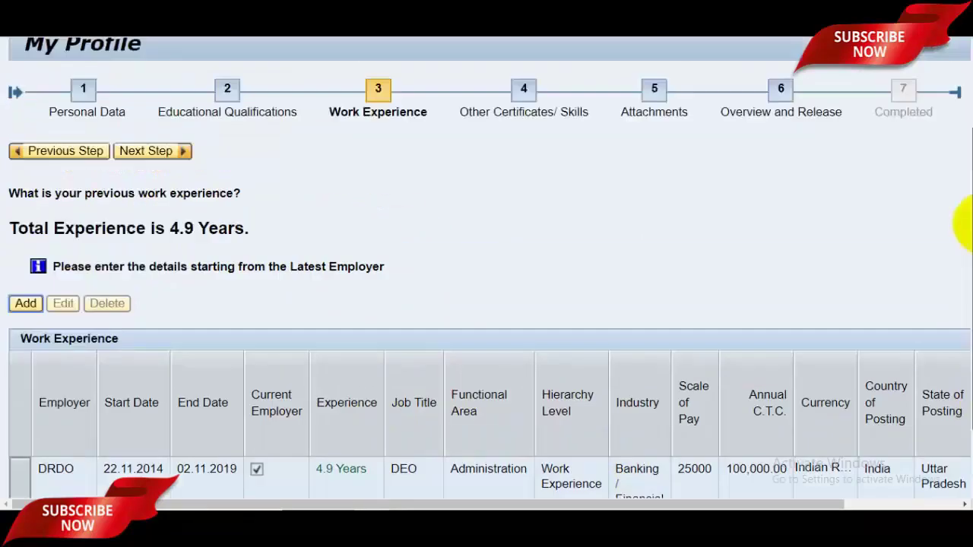
pyautogui.scroll(2, 962, 220)
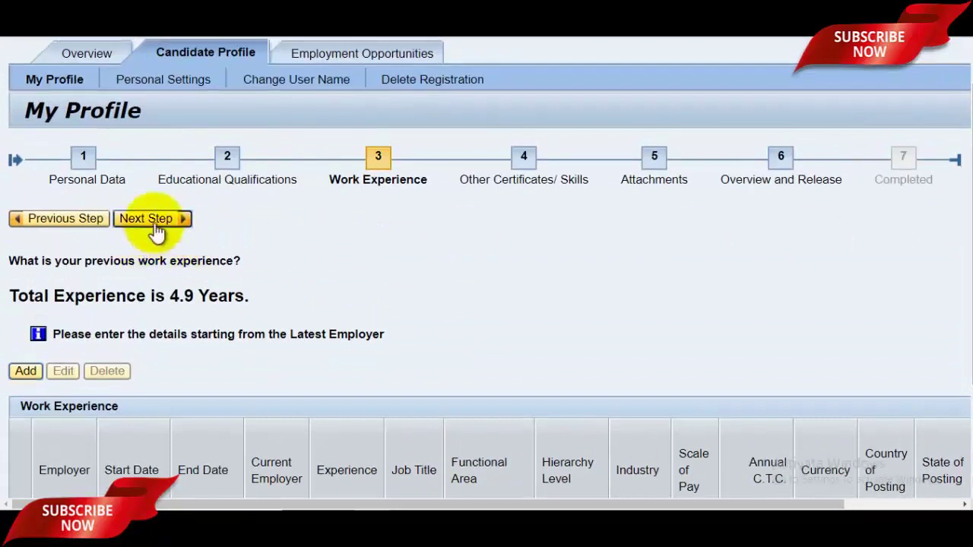
pyautogui.click(155, 227)
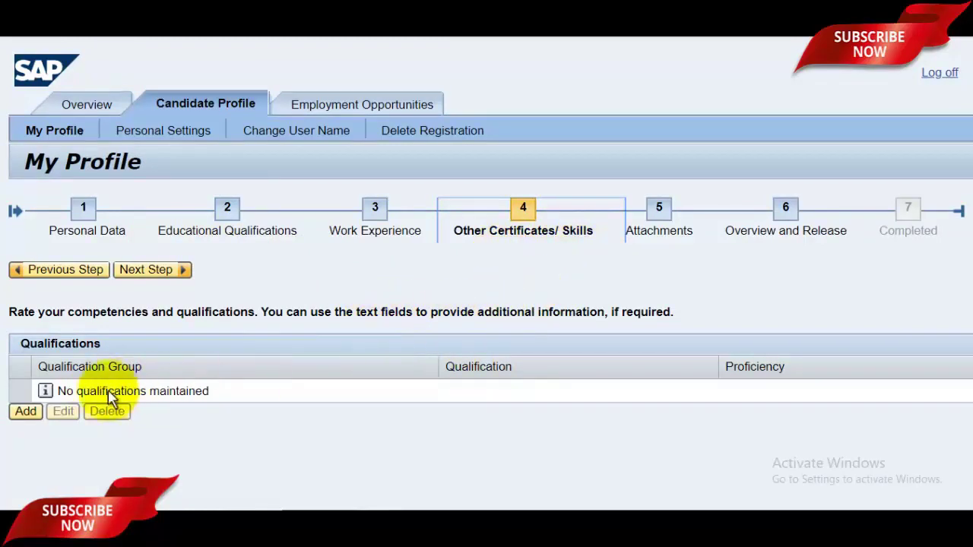
# - Add Basic Computer Literacy as a qualification with Proficiency Expert
pyautogui.click(26, 412)
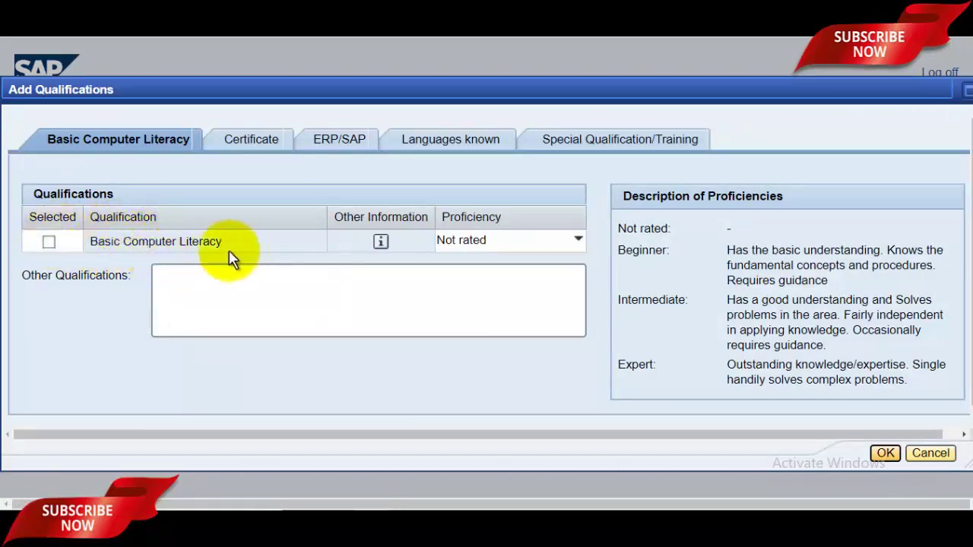
pyautogui.click(49, 242)
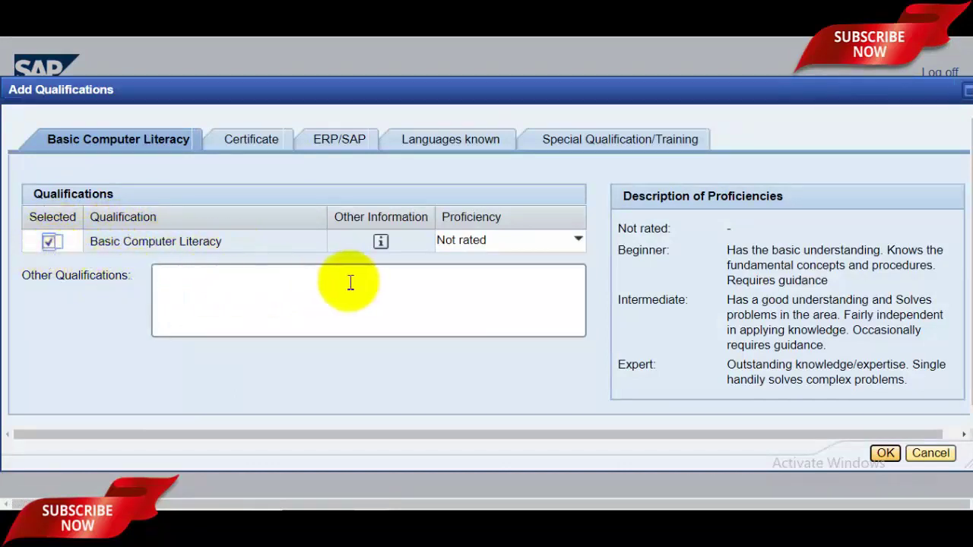
pyautogui.click(570, 241)
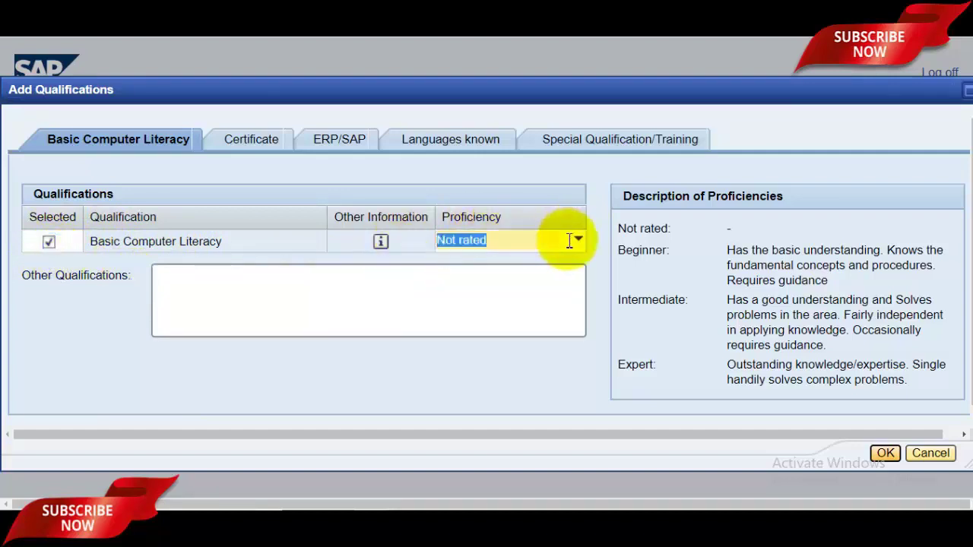
pyautogui.click(569, 241)
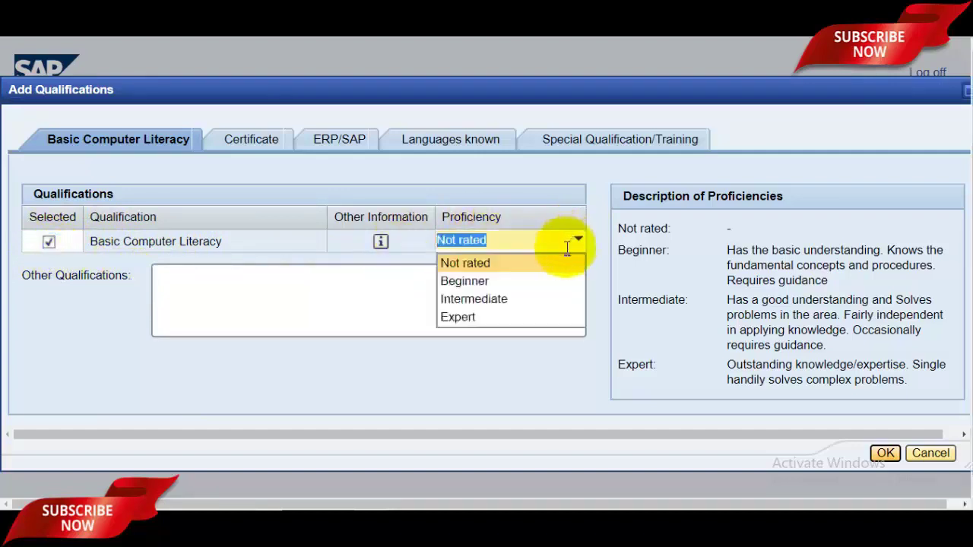
pyautogui.click(483, 314)
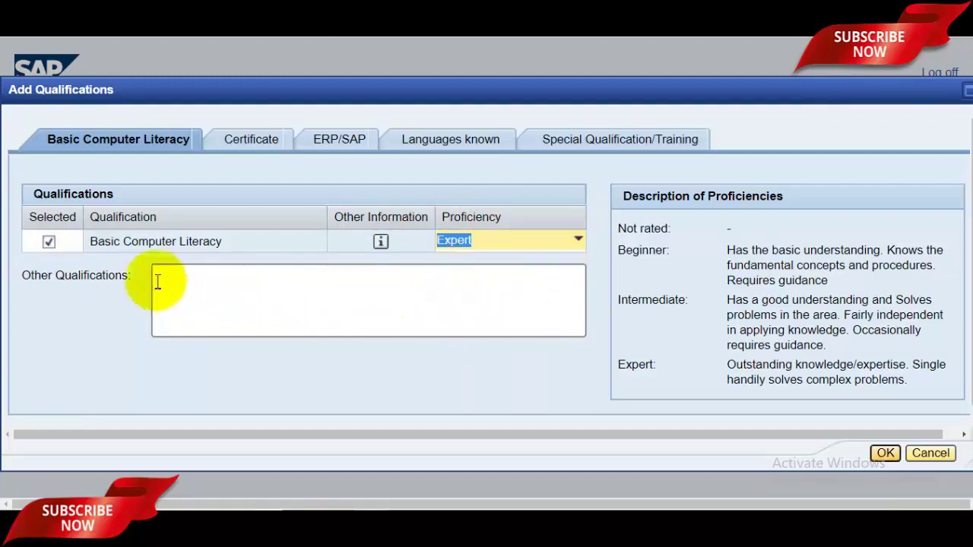
pyautogui.click(293, 307)
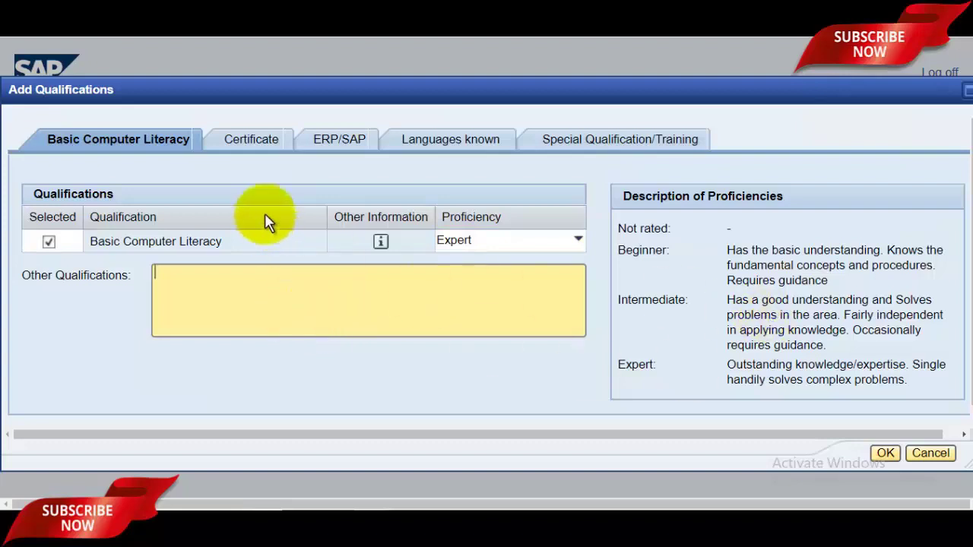
# - Browse the Certificate, ERP/SAP and Languages known qualification tabs
pyautogui.click(255, 144)
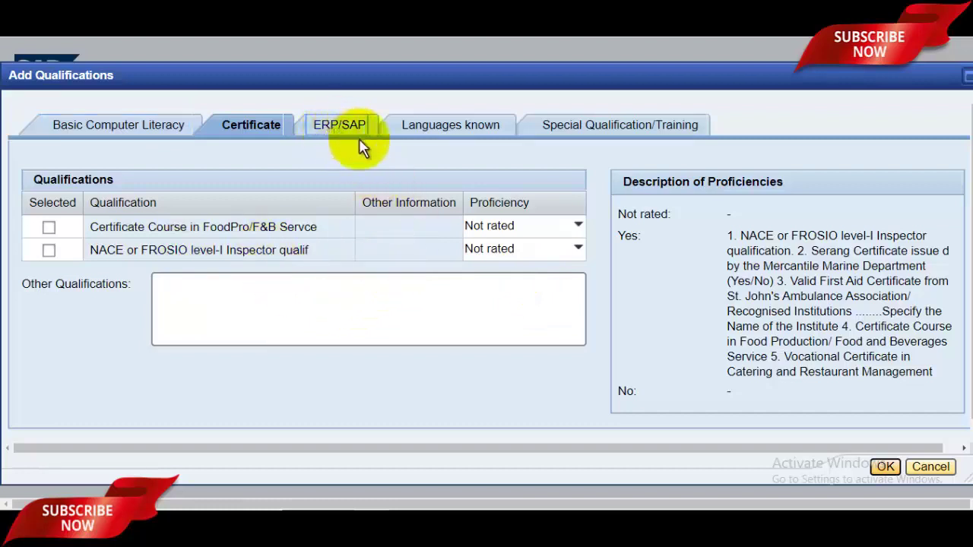
pyautogui.click(333, 124)
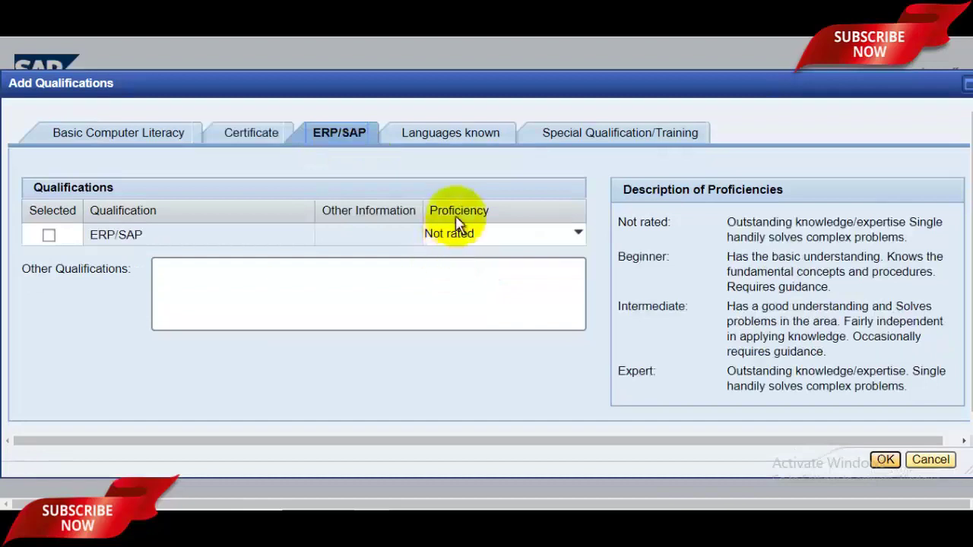
pyautogui.click(451, 146)
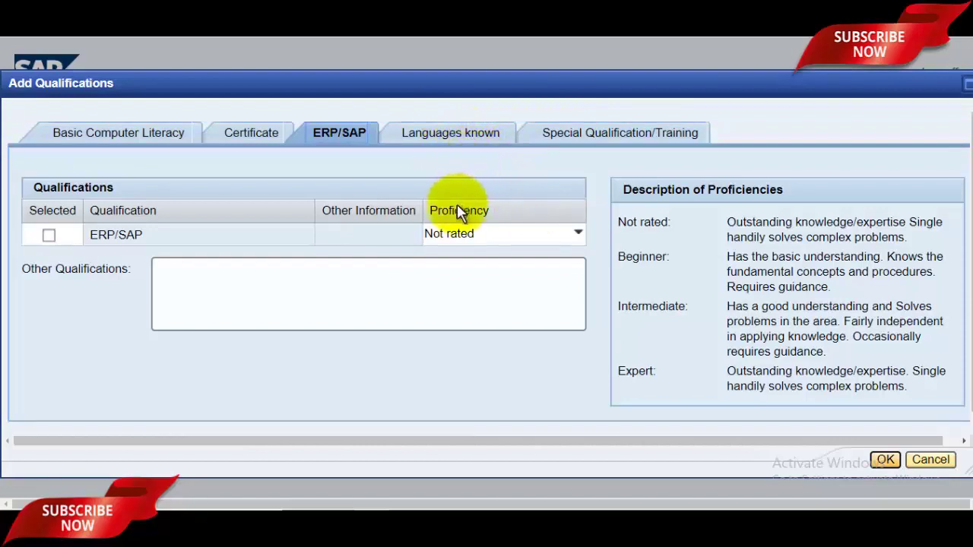
pyautogui.click(456, 232)
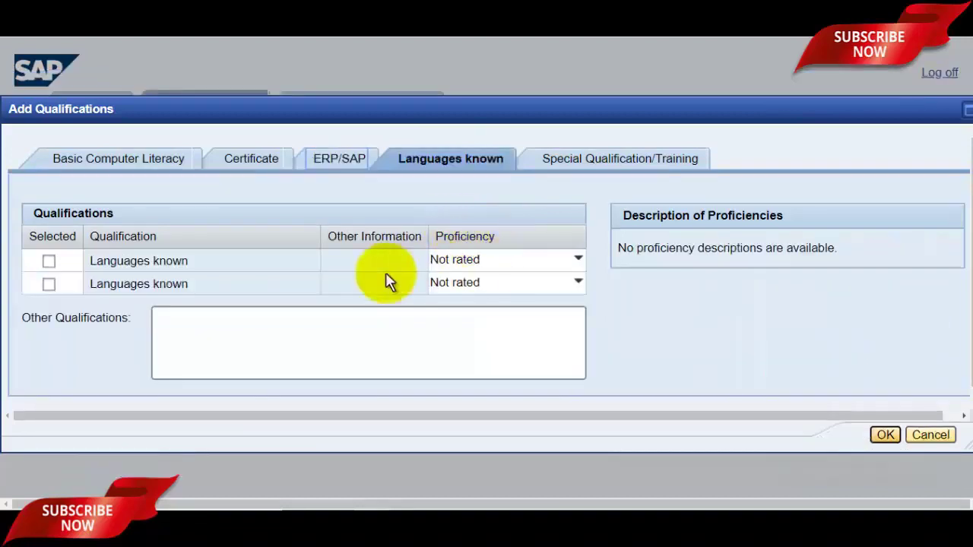
# - Tick both Languages known rows and set their proficiencies to English and Hindi
pyautogui.click(49, 262)
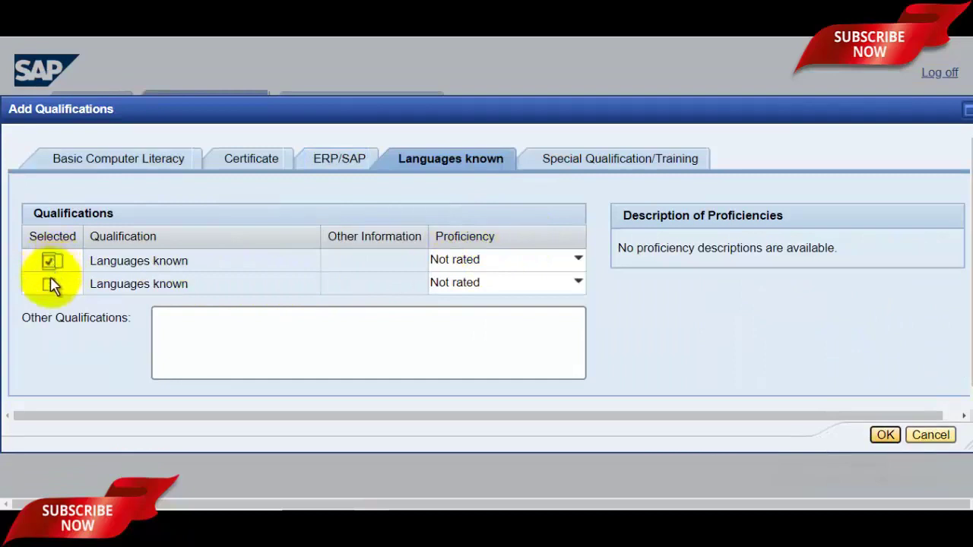
pyautogui.click(500, 260)
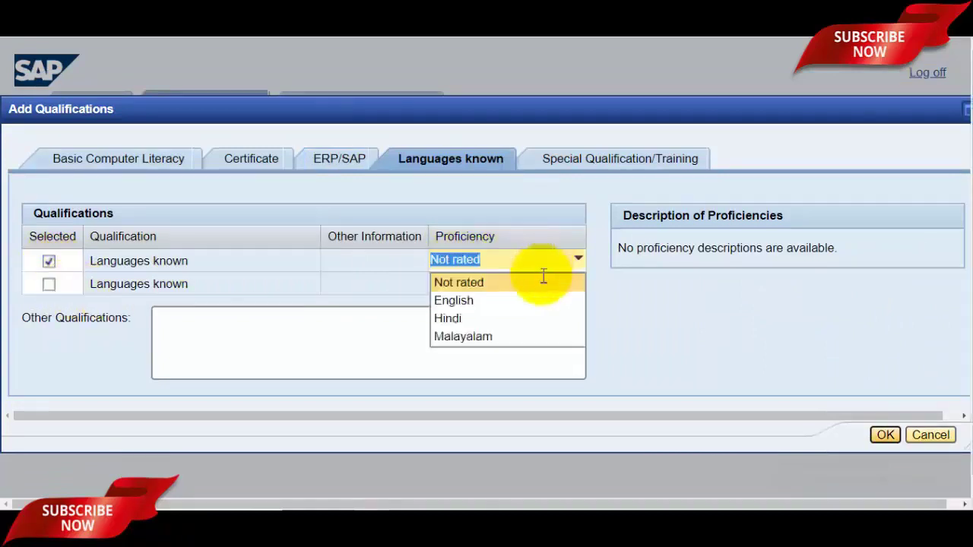
pyautogui.click(511, 303)
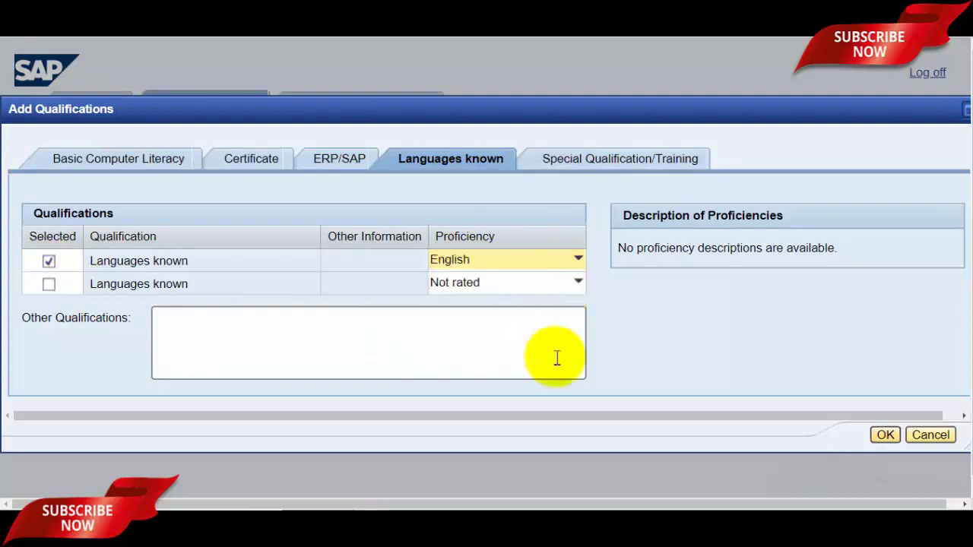
pyautogui.click(50, 285)
pyautogui.click(539, 278)
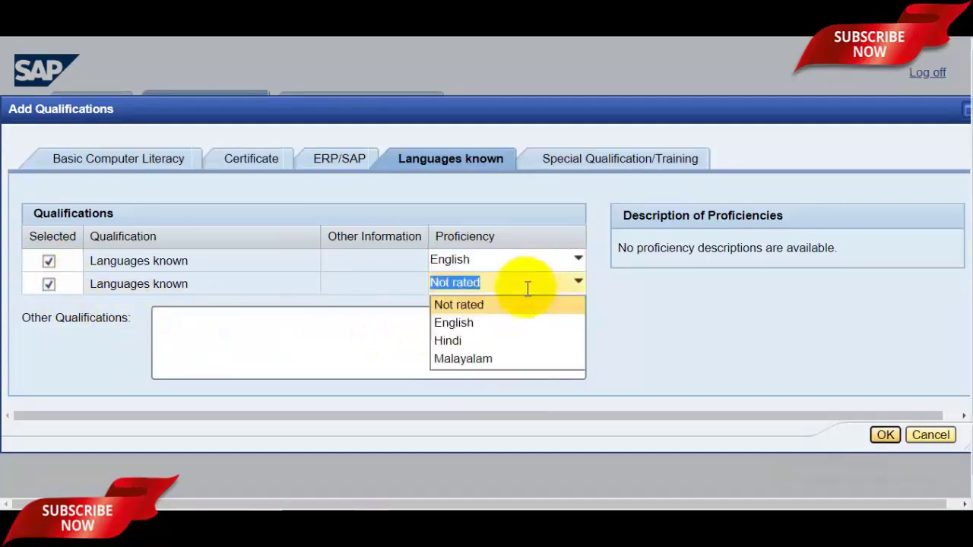
pyautogui.click(482, 340)
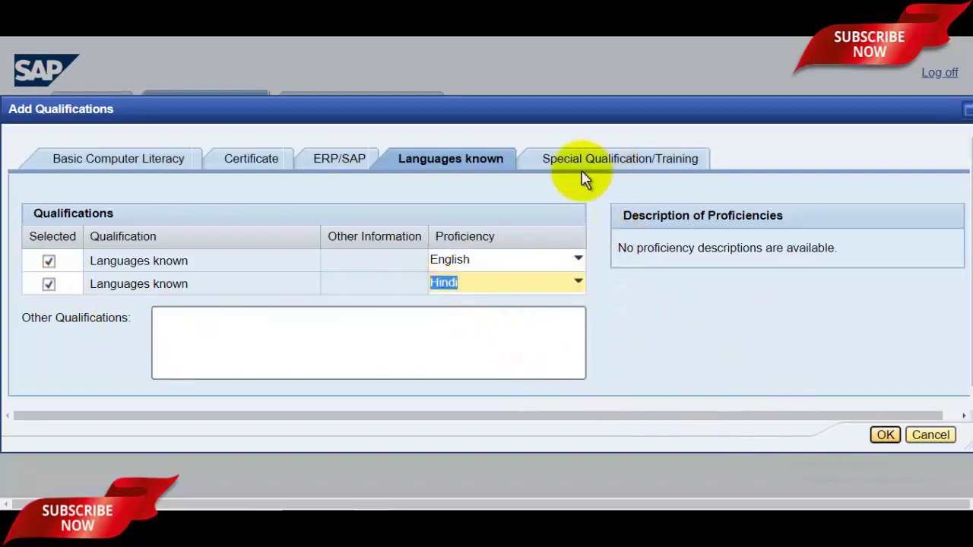
# - Look over the Fire Fighting options under Special Qualification/Training, then return to Languages known
pyautogui.click(632, 166)
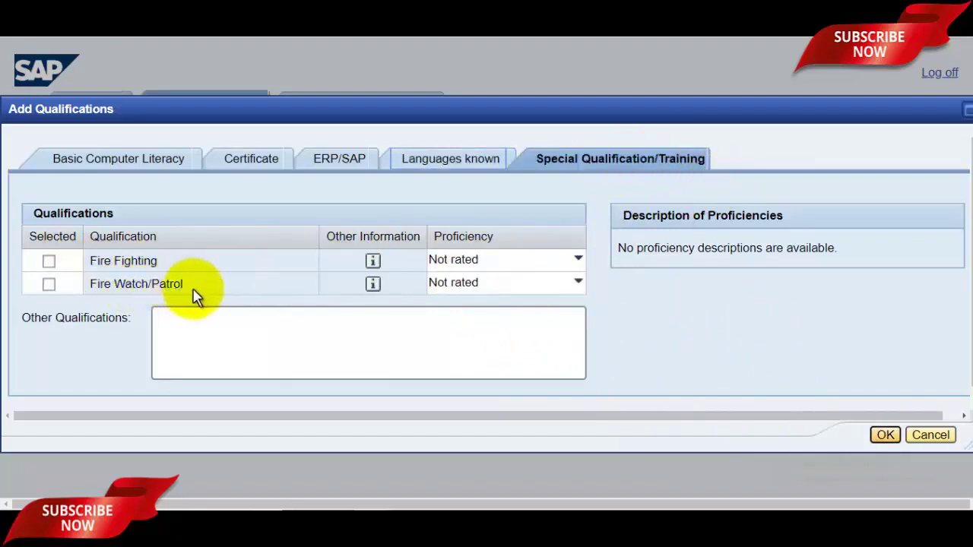
pyautogui.click(519, 259)
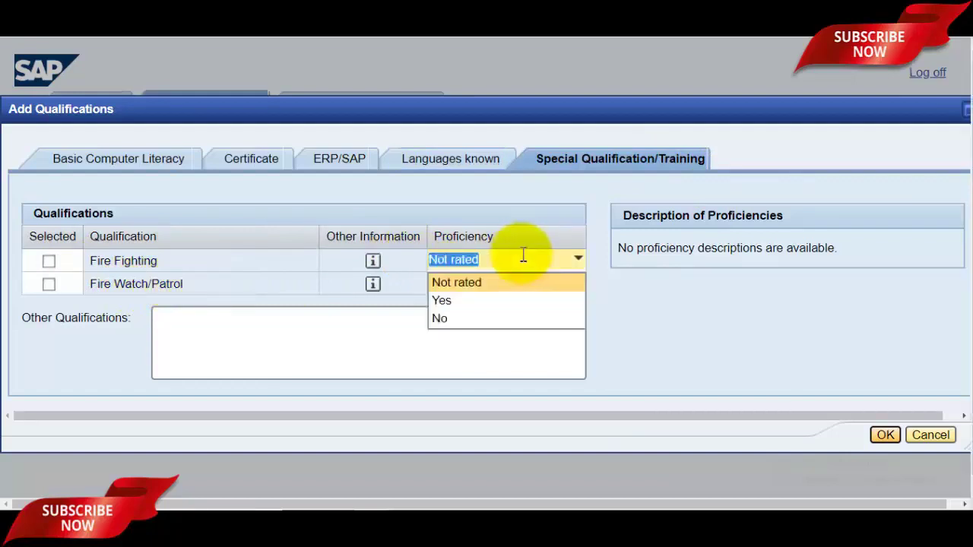
pyautogui.click(494, 165)
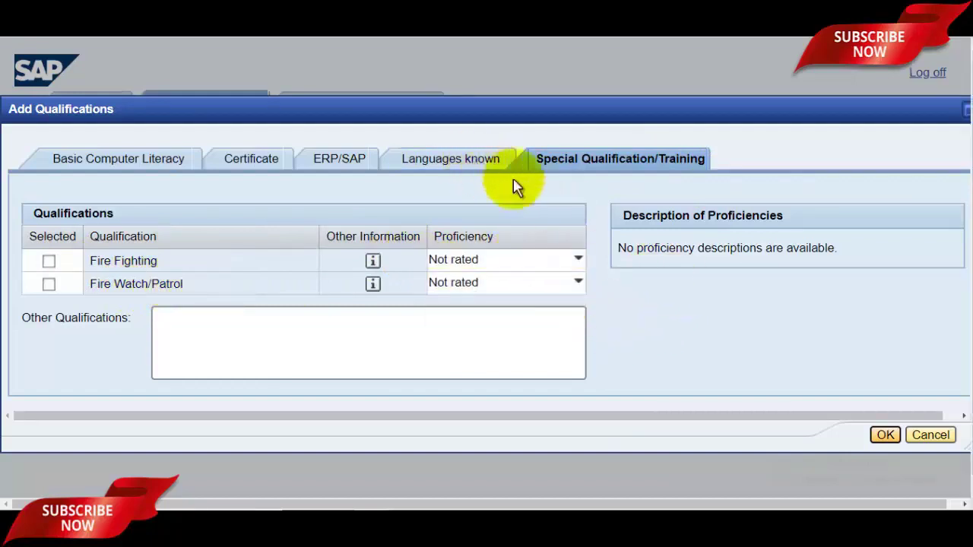
# - Save Basic Computer Literacy, English and Hindi to the profile and go to step 5, Attachments
pyautogui.click(881, 435)
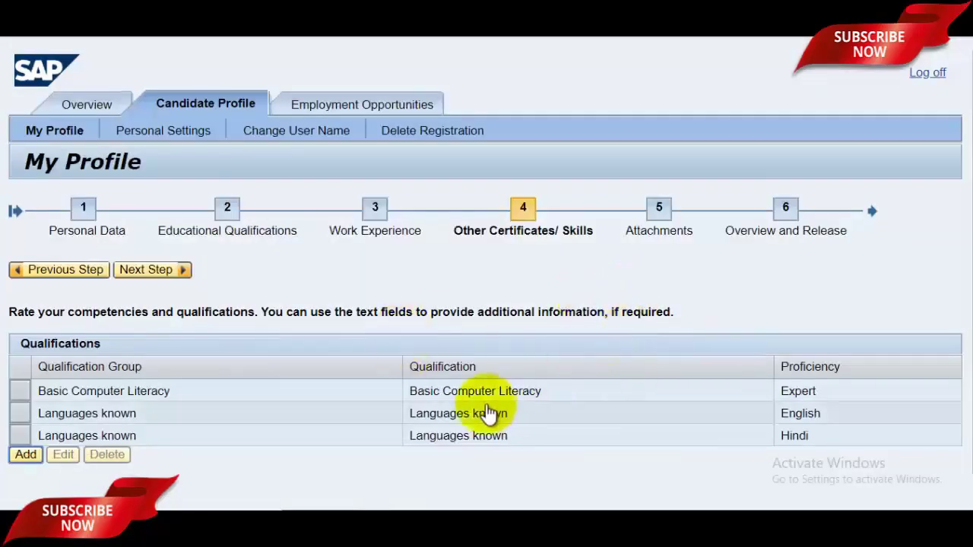
pyautogui.scroll(-1, 956, 337)
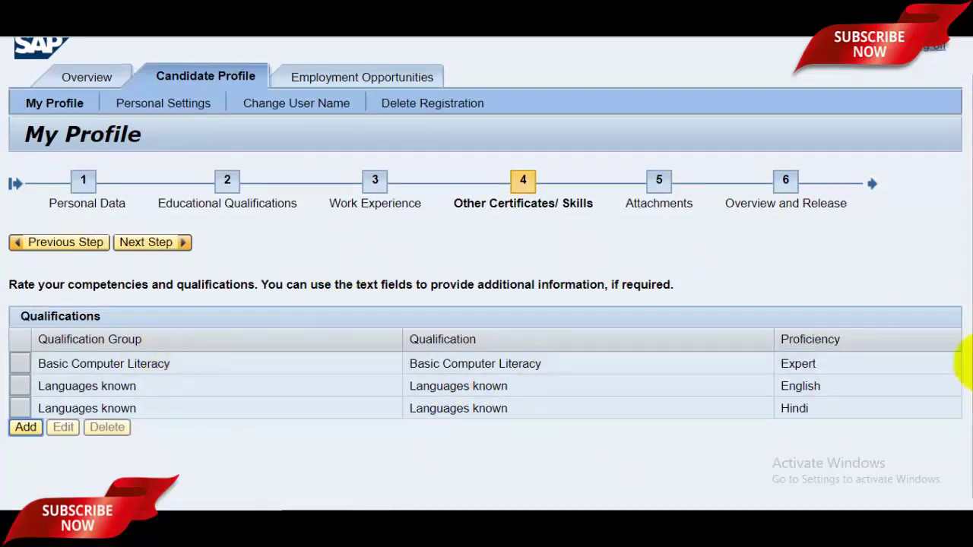
pyautogui.scroll(1, 959, 358)
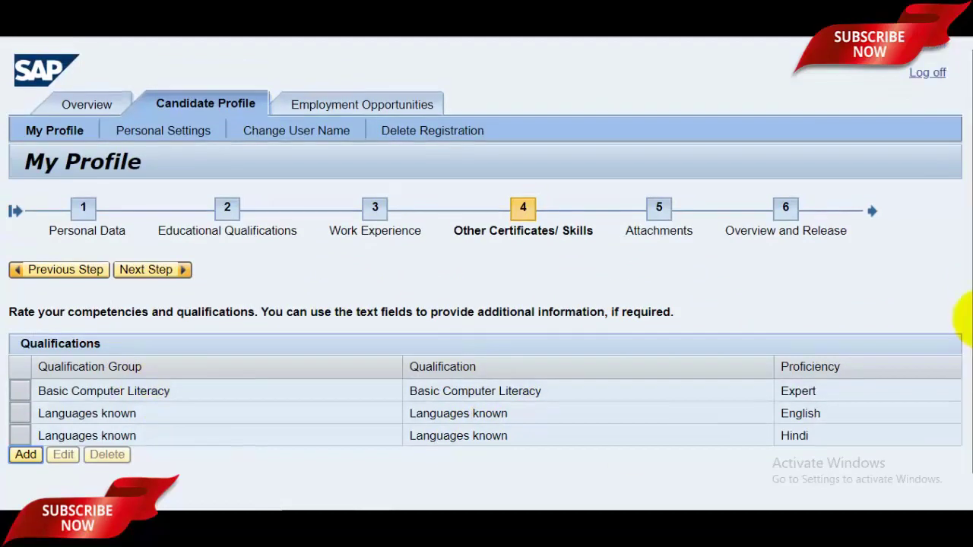
pyautogui.click(156, 271)
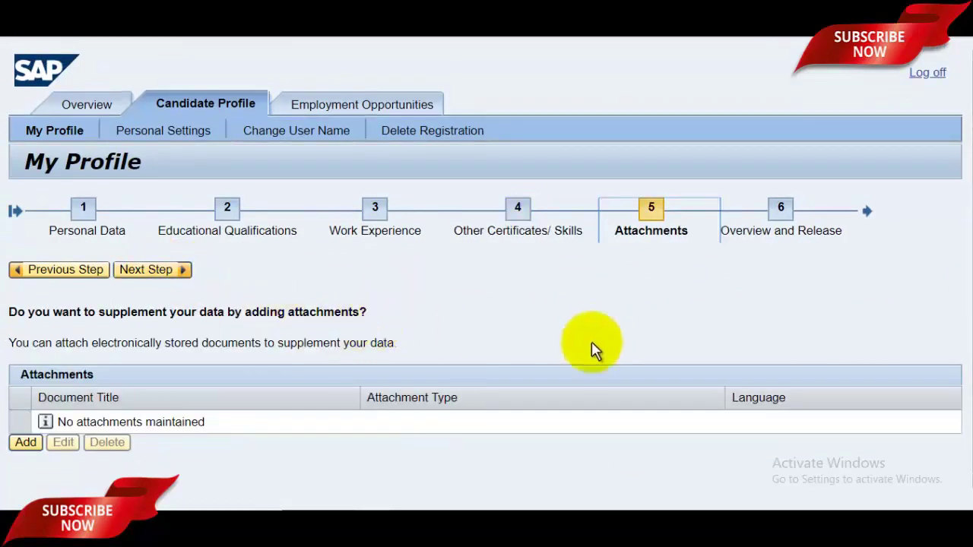
pyautogui.scroll(-1, 966, 289)
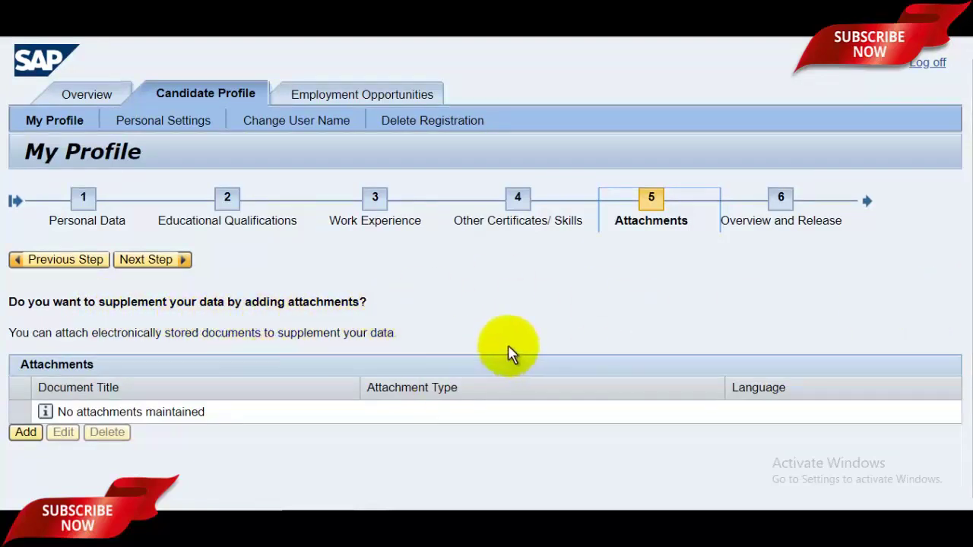
# - Add an attachment titled Certificate with Attachment Type Certificate and Language English
pyautogui.click(25, 432)
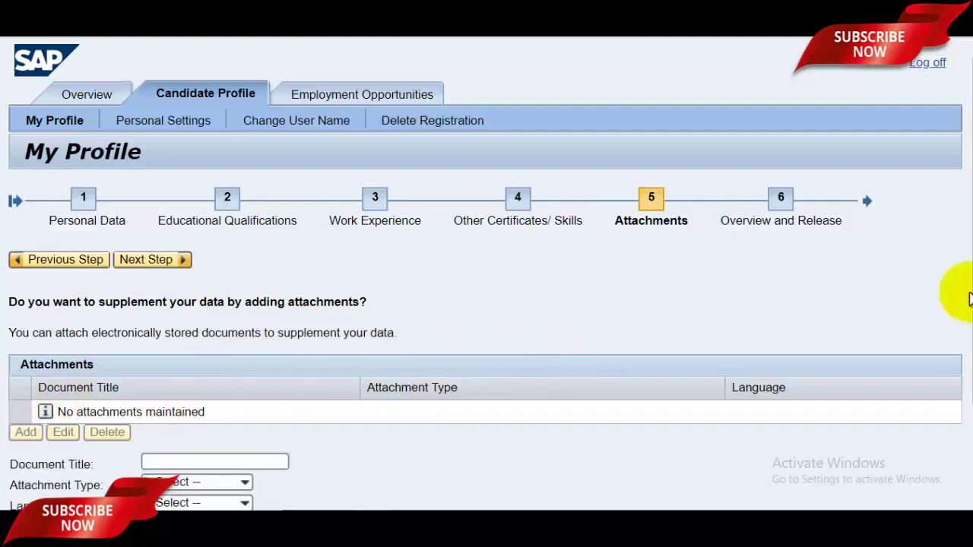
pyautogui.scroll(-2, 960, 319)
pyautogui.click(223, 333)
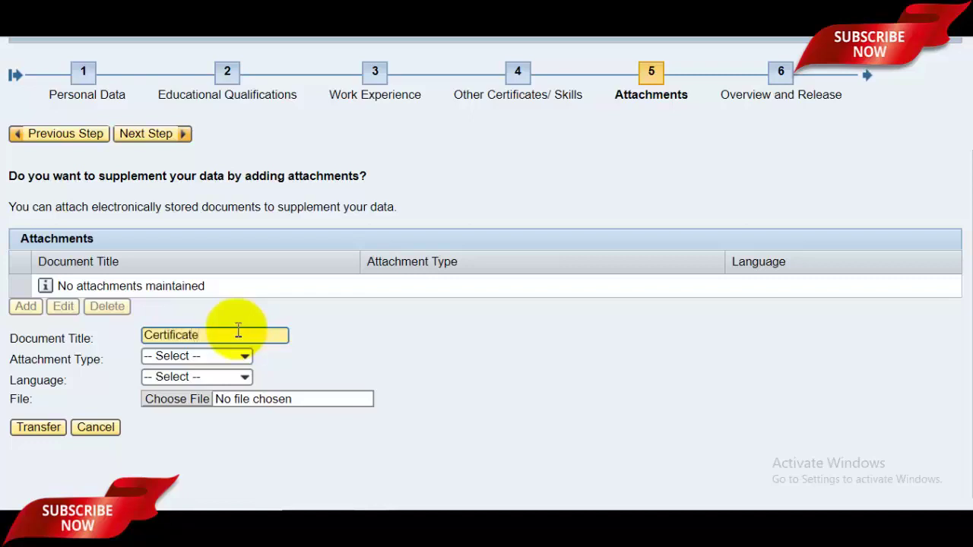
pyautogui.click(212, 356)
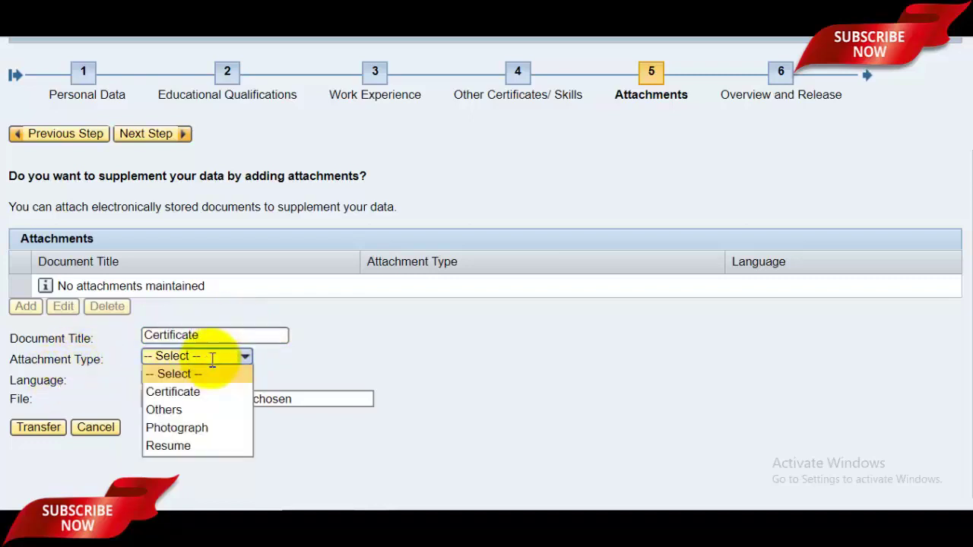
pyautogui.click(204, 427)
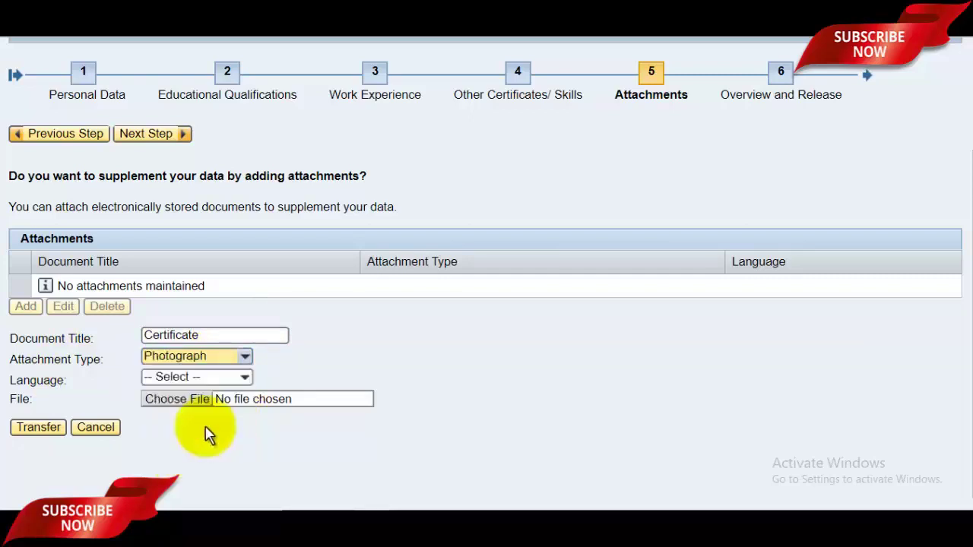
pyautogui.click(242, 356)
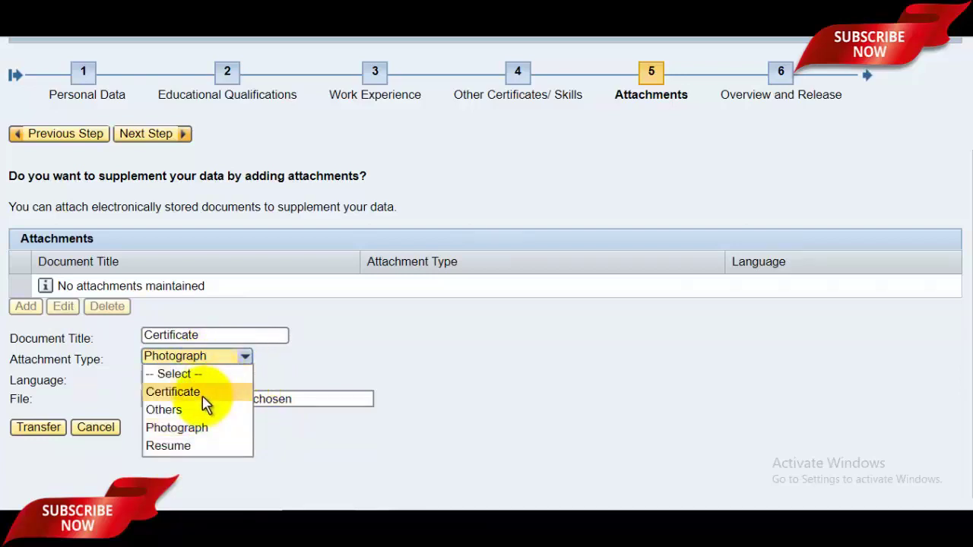
pyautogui.click(202, 394)
pyautogui.click(188, 378)
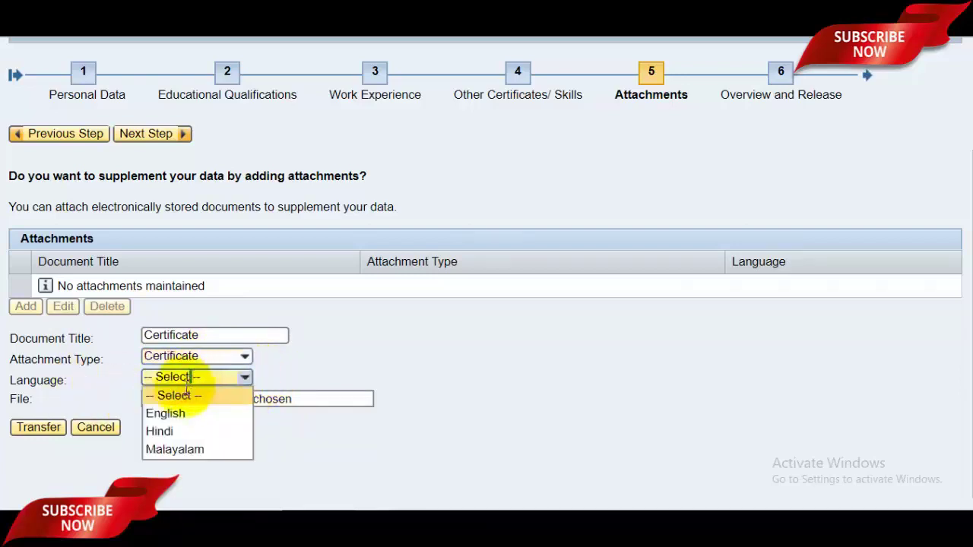
pyautogui.click(173, 415)
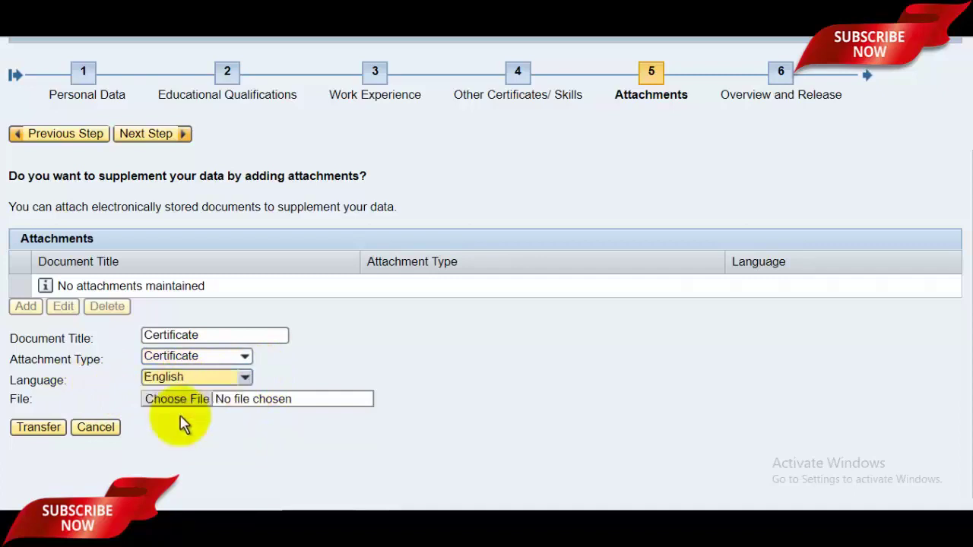
# - Choose 1a.jpg as the file and transfer the Certificate attachment to the profile
pyautogui.click(183, 407)
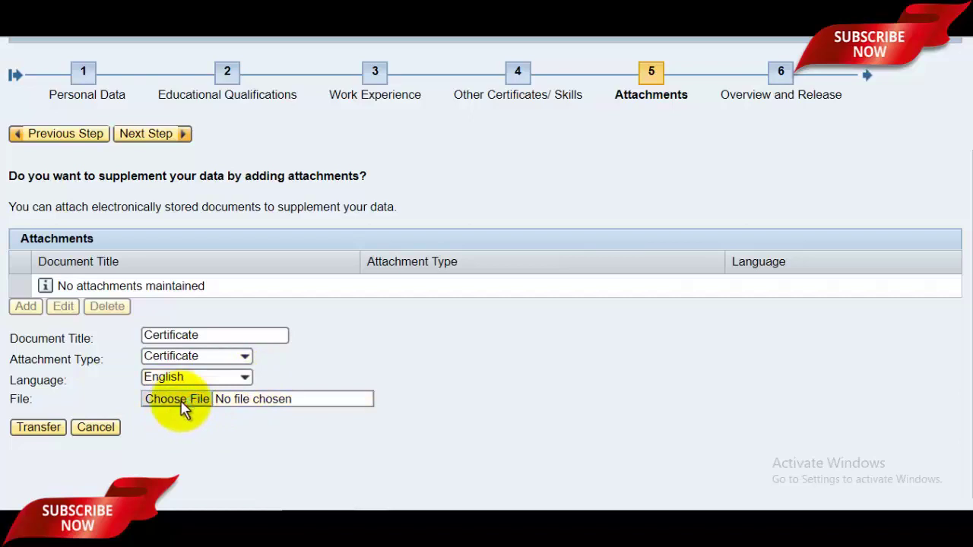
pyautogui.click(181, 401)
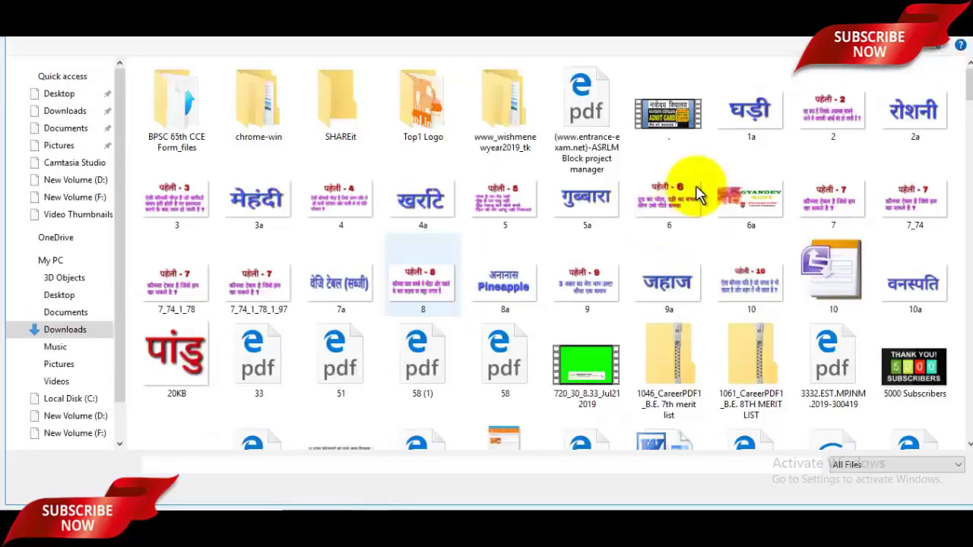
pyautogui.click(750, 116)
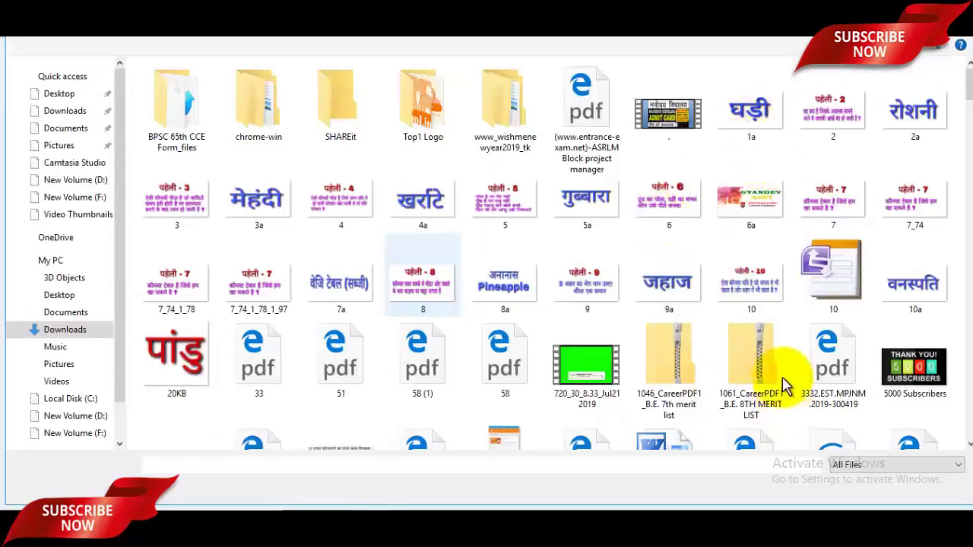
pyautogui.click(859, 488)
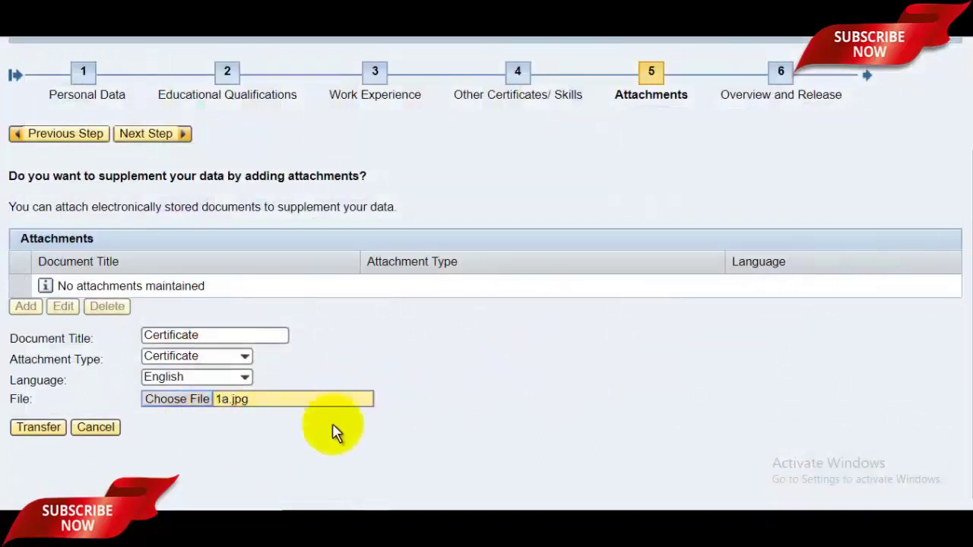
pyautogui.click(39, 428)
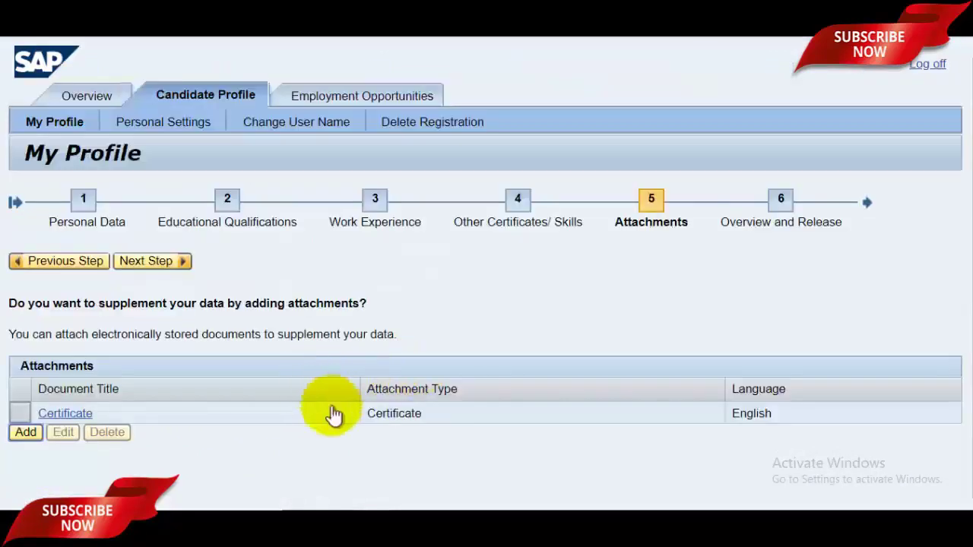
# - Start a new attachment titled P with type Photograph and language English
pyautogui.click(27, 435)
pyautogui.click(205, 336)
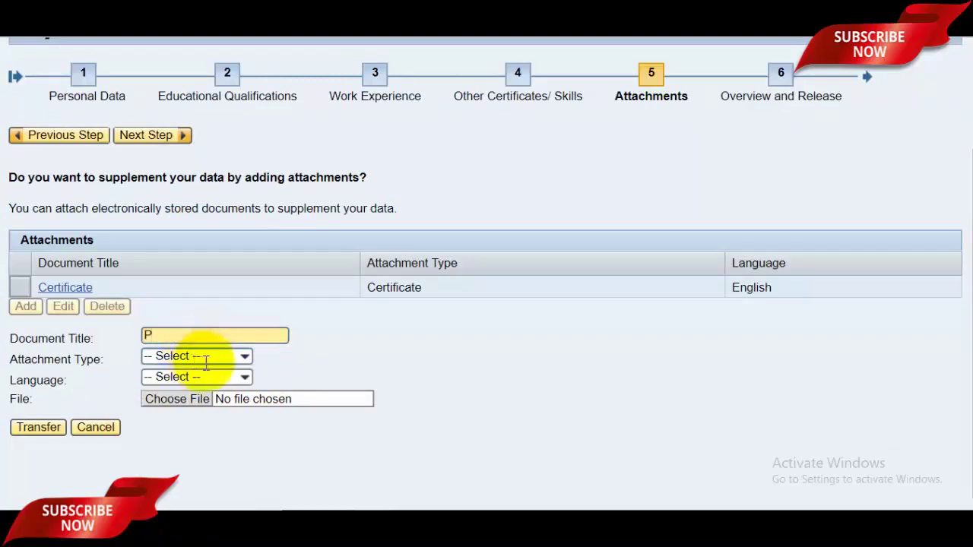
pyautogui.click(205, 360)
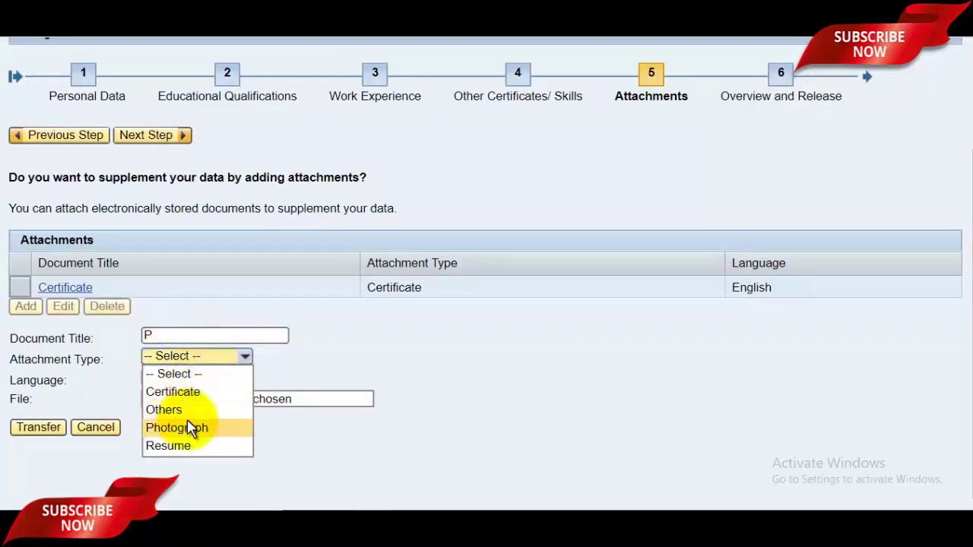
pyautogui.click(190, 428)
pyautogui.click(199, 378)
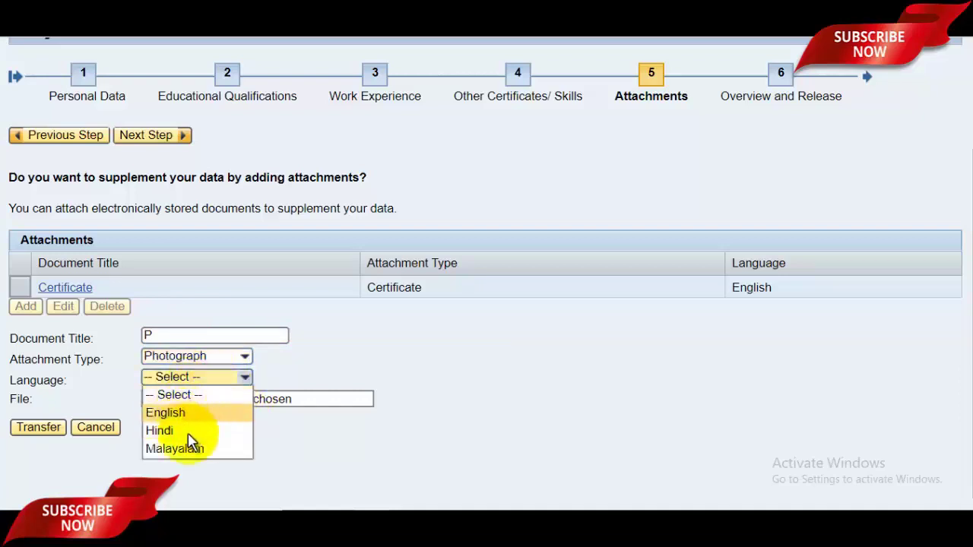
pyautogui.click(213, 415)
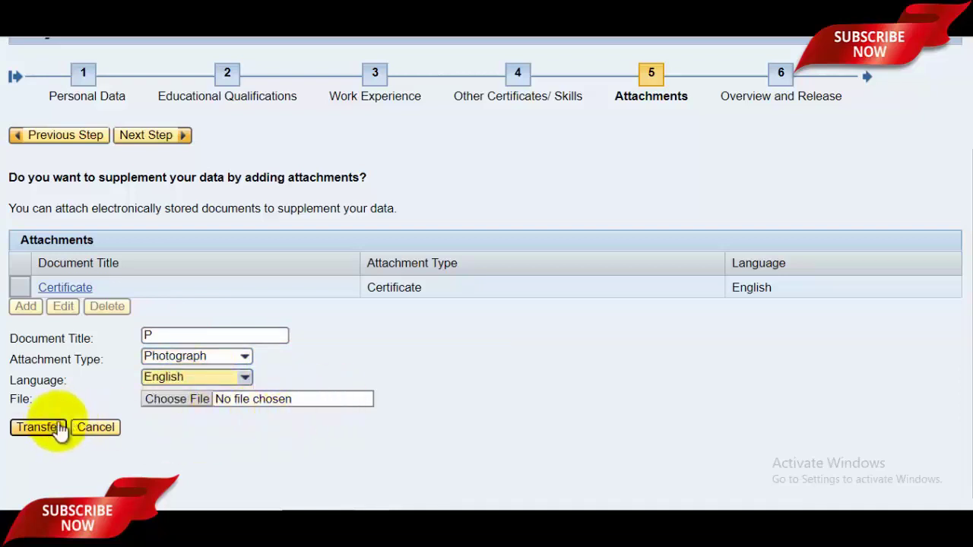
# - Pick AzadM.jpg from Pictures and transfer it into the Attachments list
pyautogui.click(183, 405)
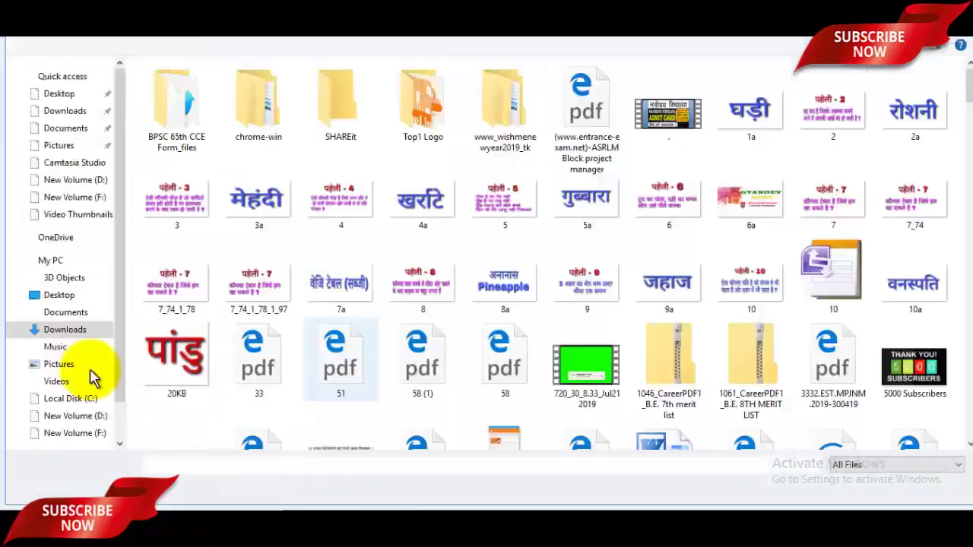
pyautogui.click(59, 365)
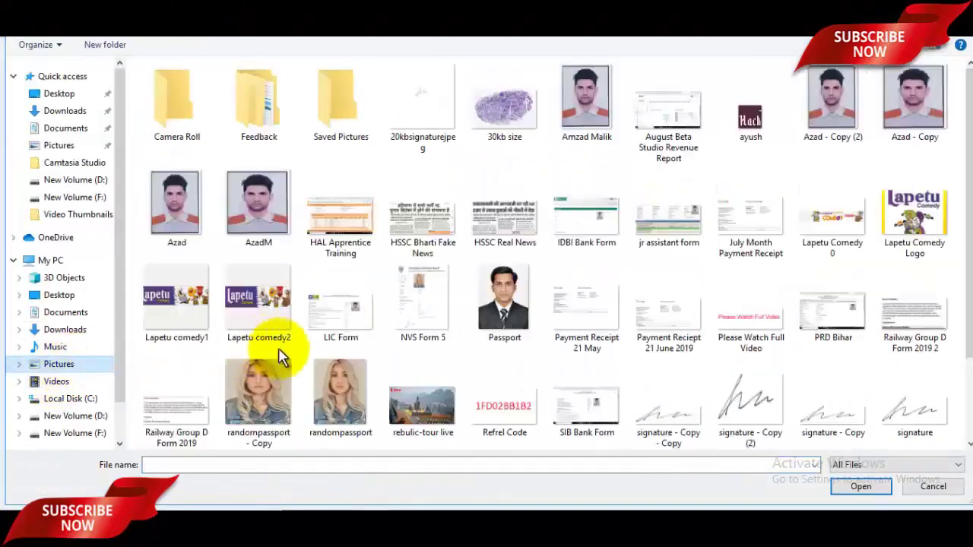
pyautogui.click(266, 228)
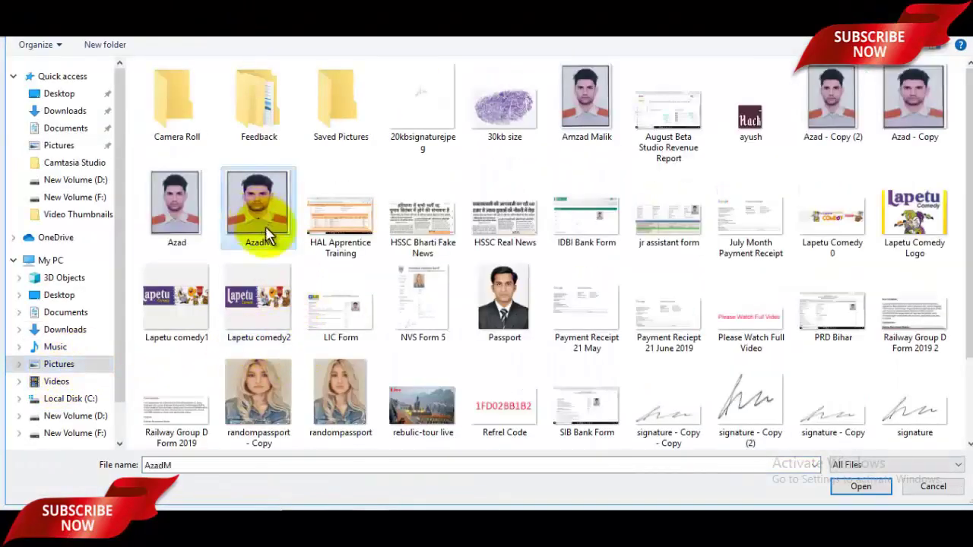
pyautogui.click(859, 488)
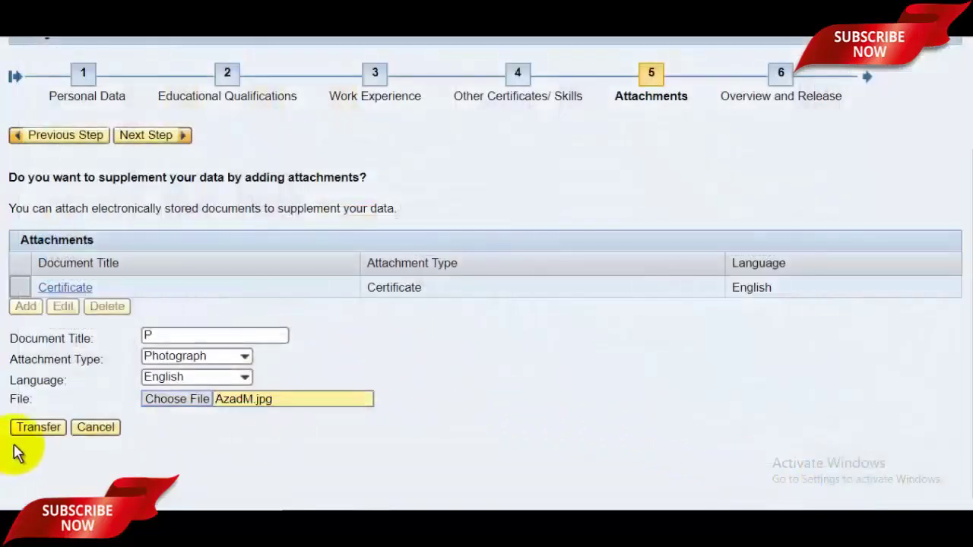
pyautogui.click(42, 431)
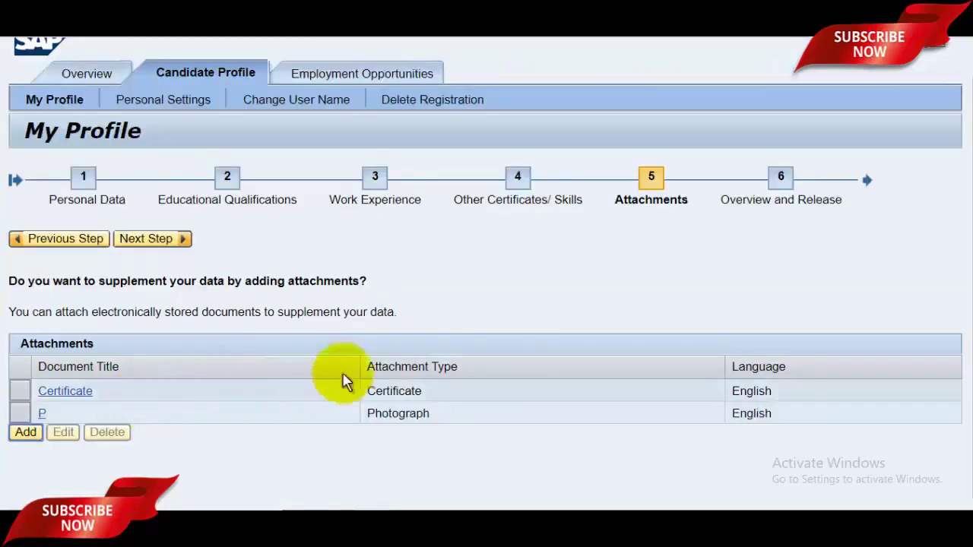
# - Move to the overview and release step and review the Form.pdf preview
pyautogui.click(167, 240)
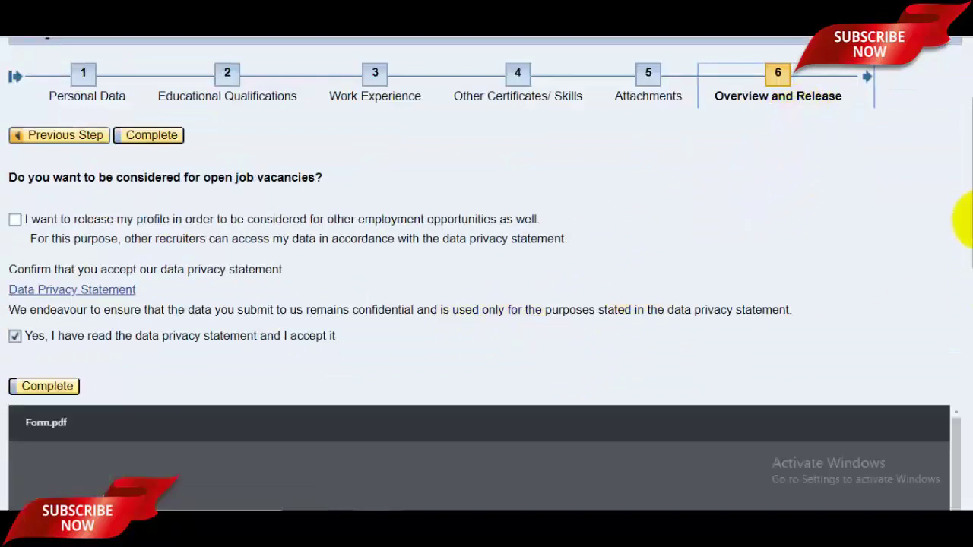
pyautogui.scroll(-4, 965, 221)
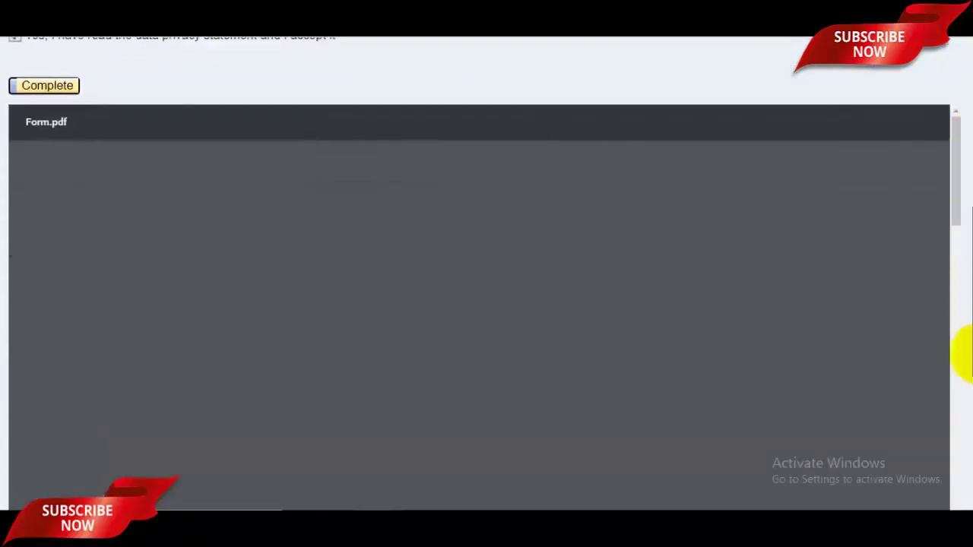
pyautogui.scroll(-3, 962, 380)
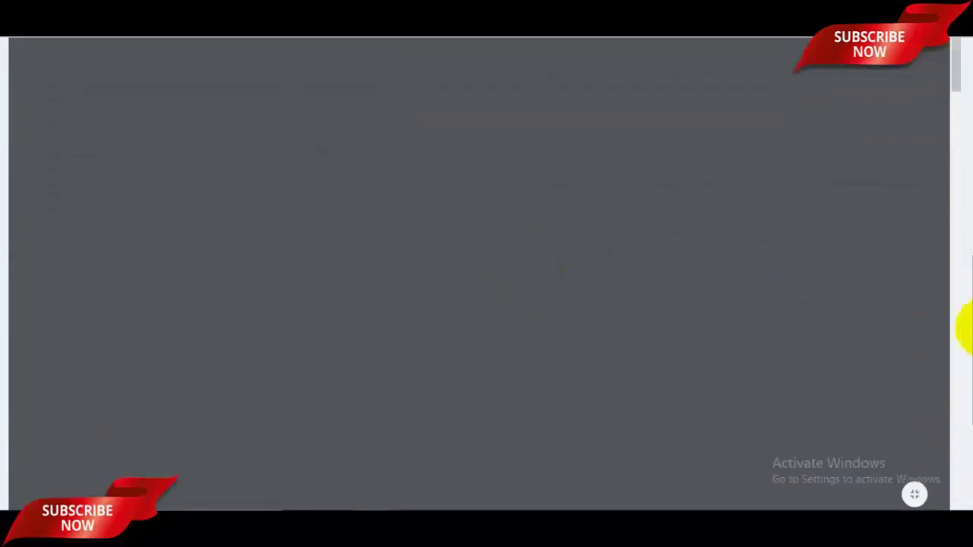
pyautogui.moveTo(967, 312); pyautogui.dragTo(962, 282)
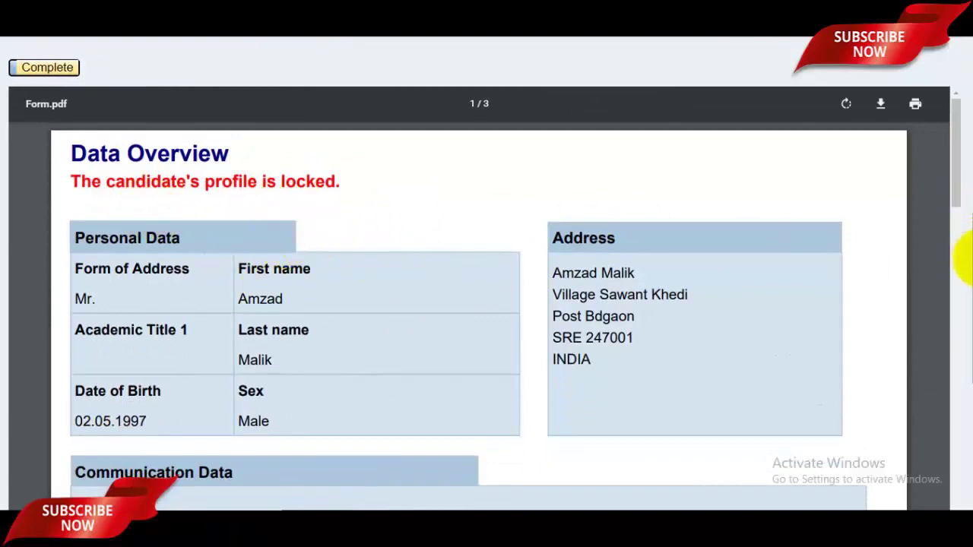
pyautogui.moveTo(962, 256); pyautogui.dragTo(958, 451)
pyautogui.moveTo(962, 380); pyautogui.dragTo(958, 130)
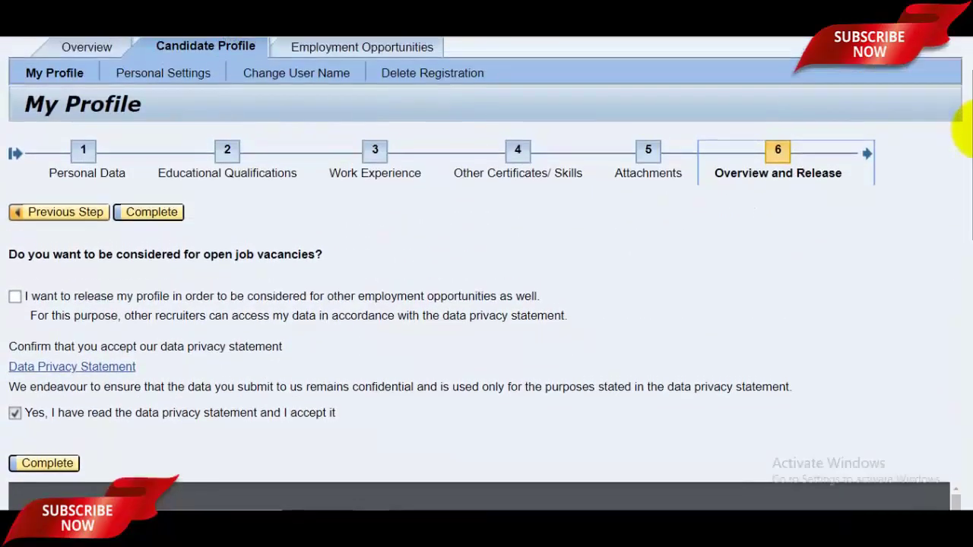
# - Tick 'I want to release my profile', complete the wizard, and return to Overview
pyautogui.click(15, 297)
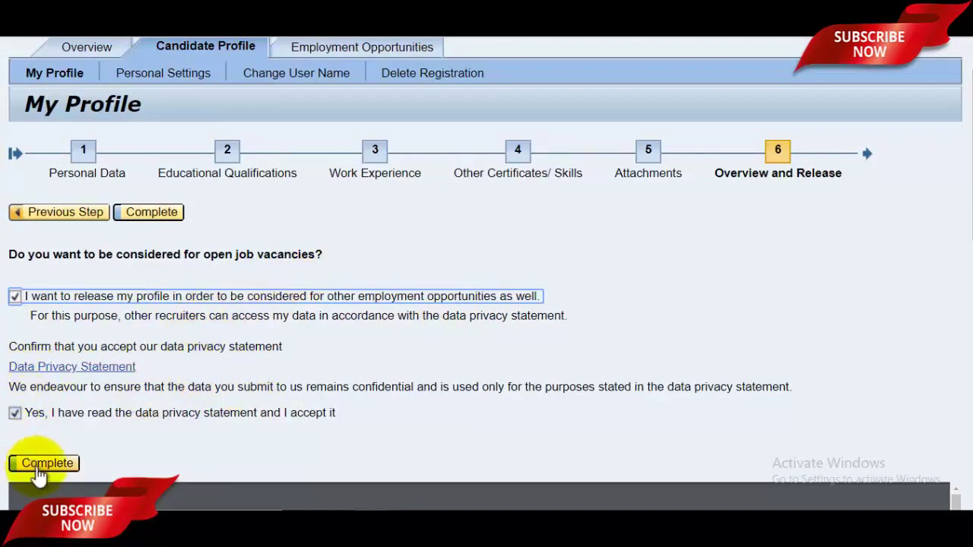
pyautogui.click(44, 465)
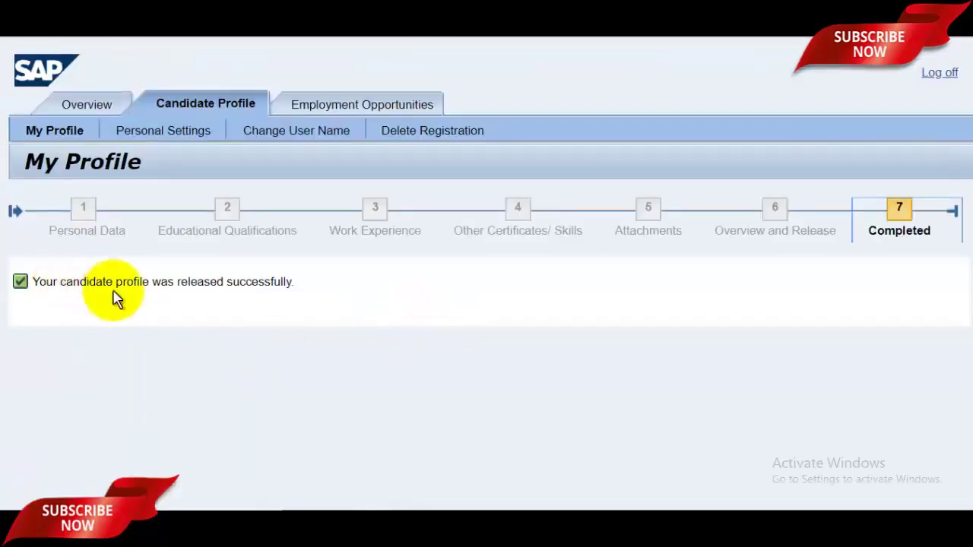
pyautogui.click(86, 112)
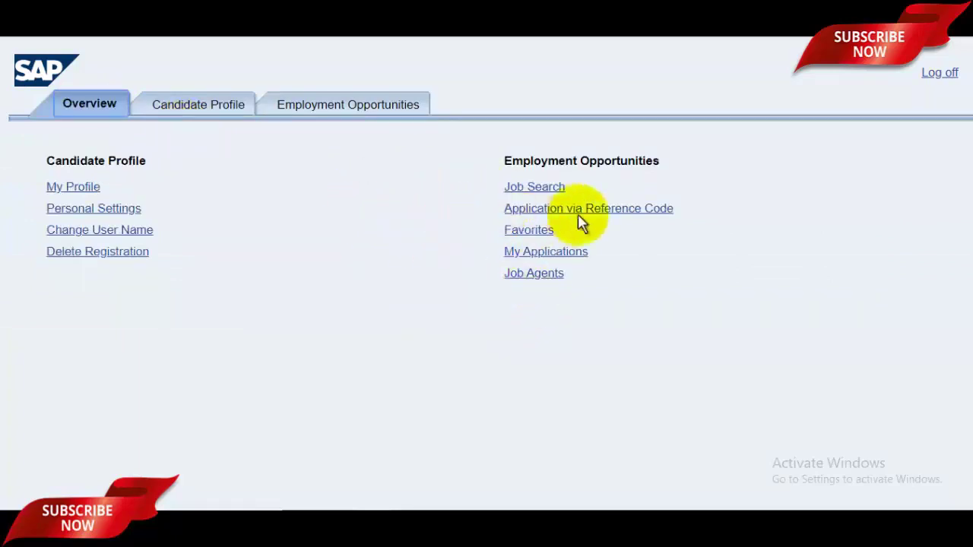
# - Open Job Search and select Accounting, Apprentice and Work Experience as filters
pyautogui.click(537, 187)
pyautogui.scroll(-1, 965, 228)
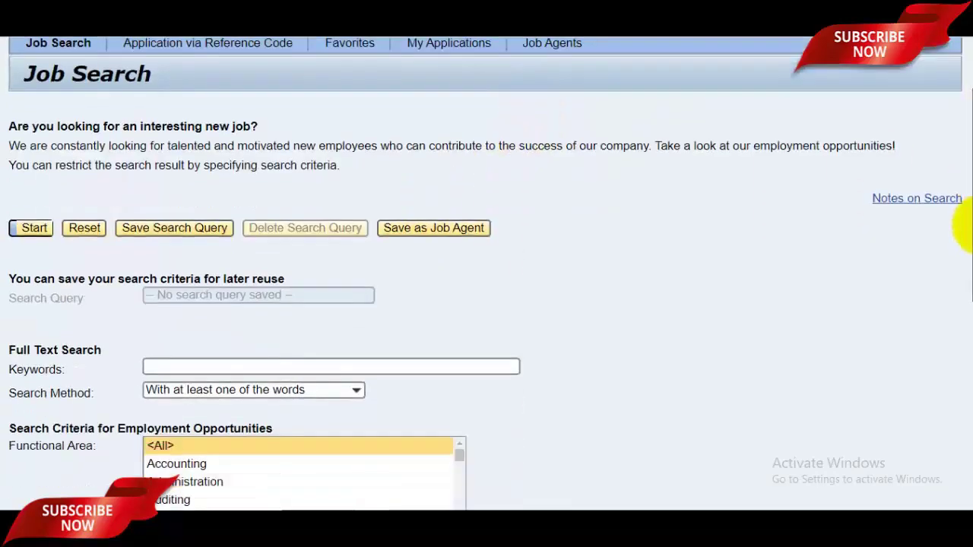
pyautogui.scroll(-1, 964, 228)
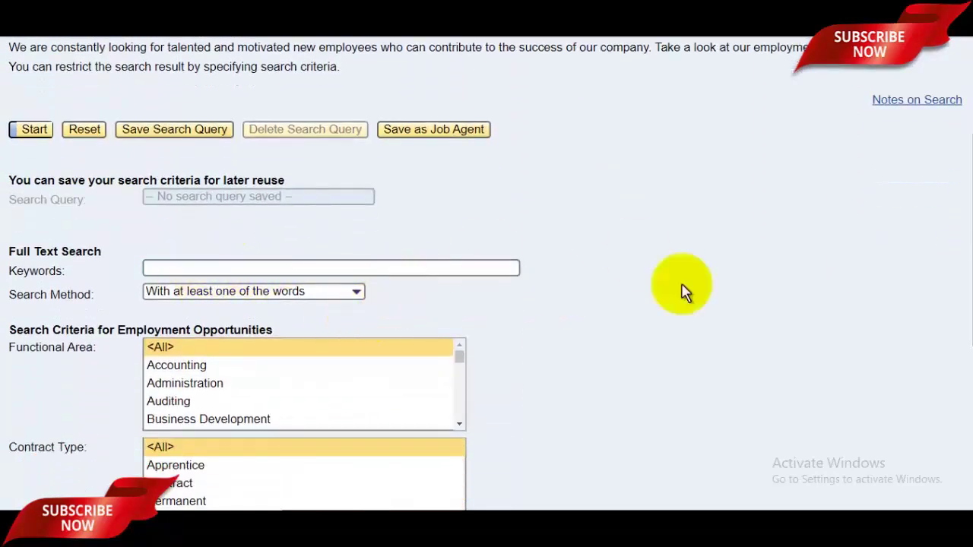
pyautogui.moveTo(964, 267); pyautogui.dragTo(970, 327)
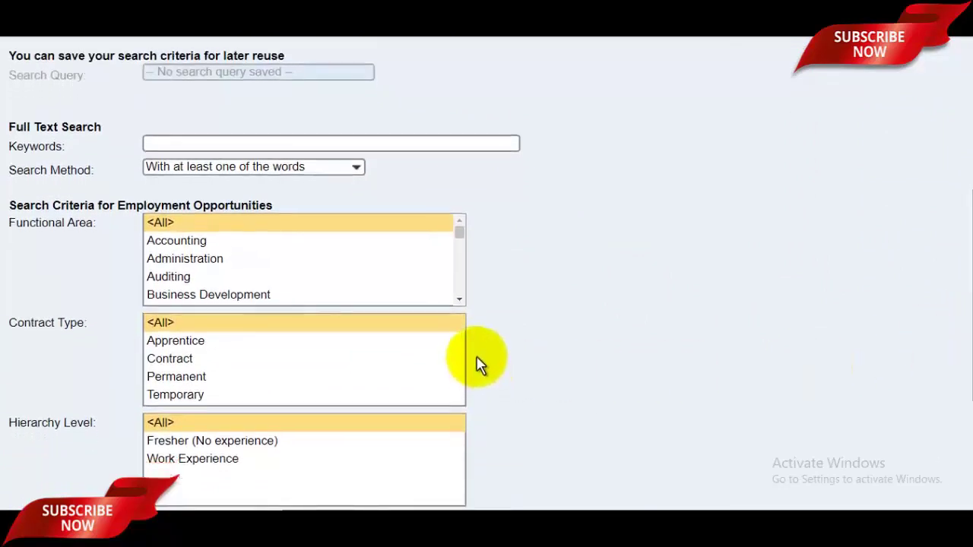
pyautogui.click(195, 242)
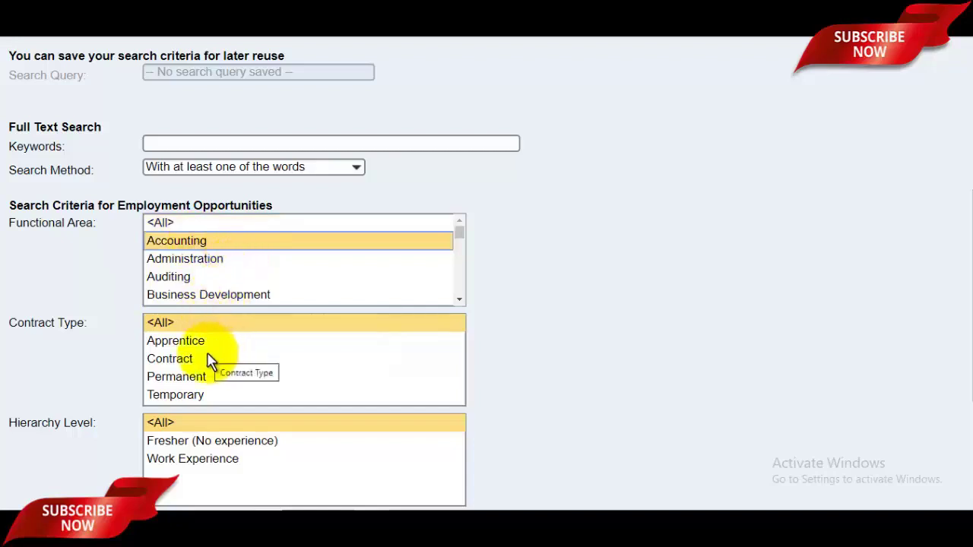
pyautogui.click(182, 344)
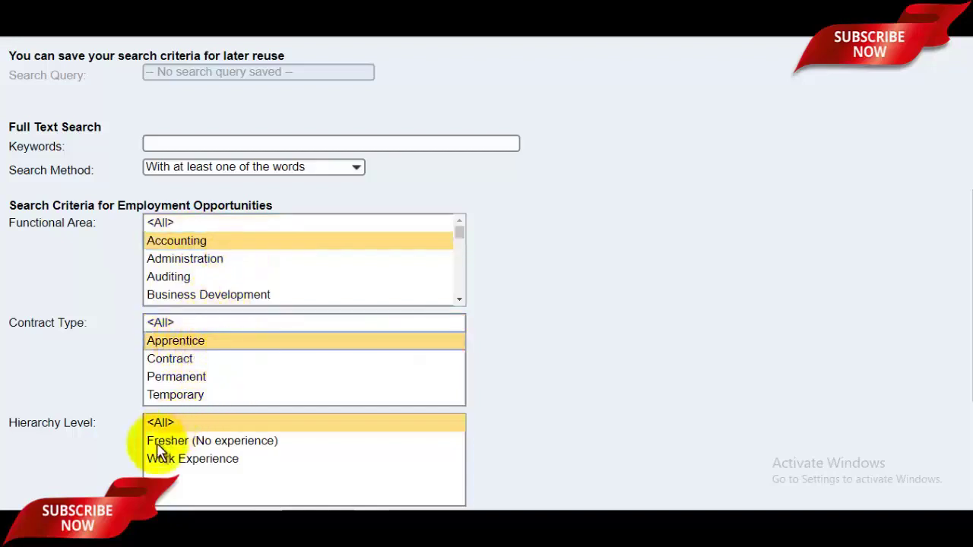
pyautogui.click(202, 465)
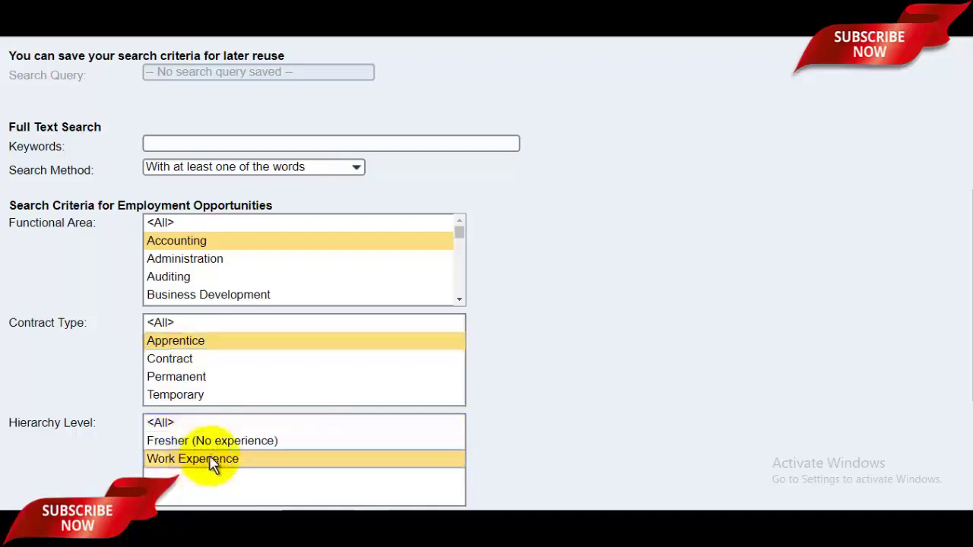
# - Search with the keyword Fitter, getting 0 hits
pyautogui.click(233, 146)
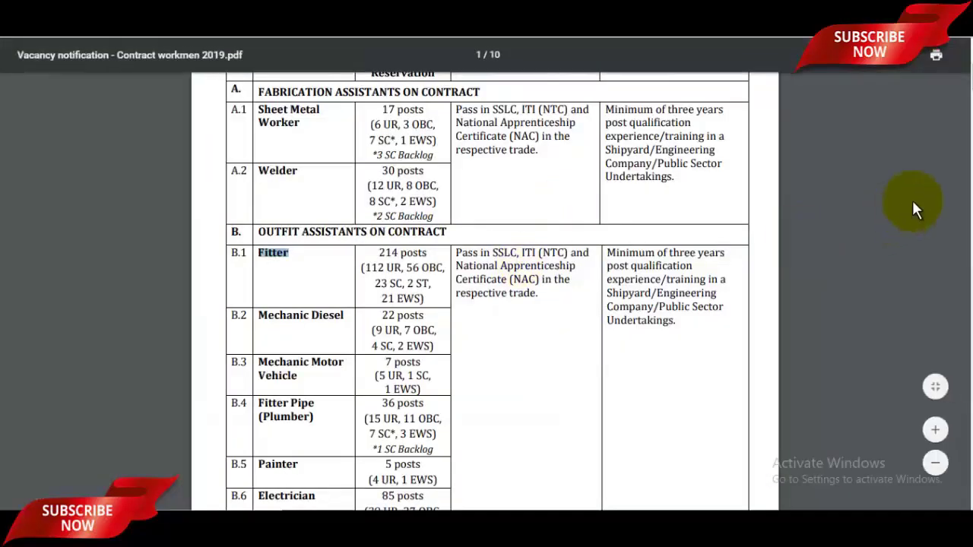
pyautogui.scroll(3, 430, 237)
pyautogui.scroll(-4, 431, 237)
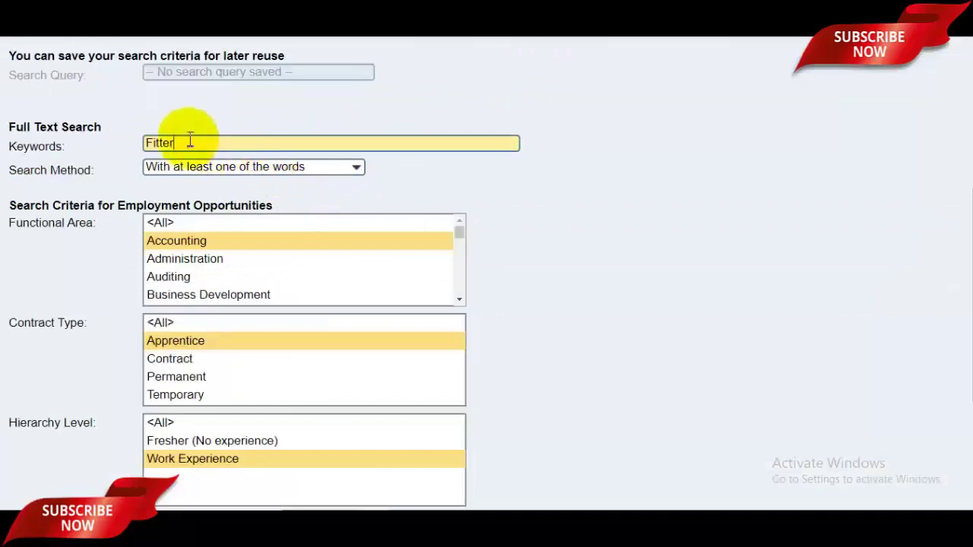
pyautogui.moveTo(970, 309); pyautogui.dragTo(970, 404)
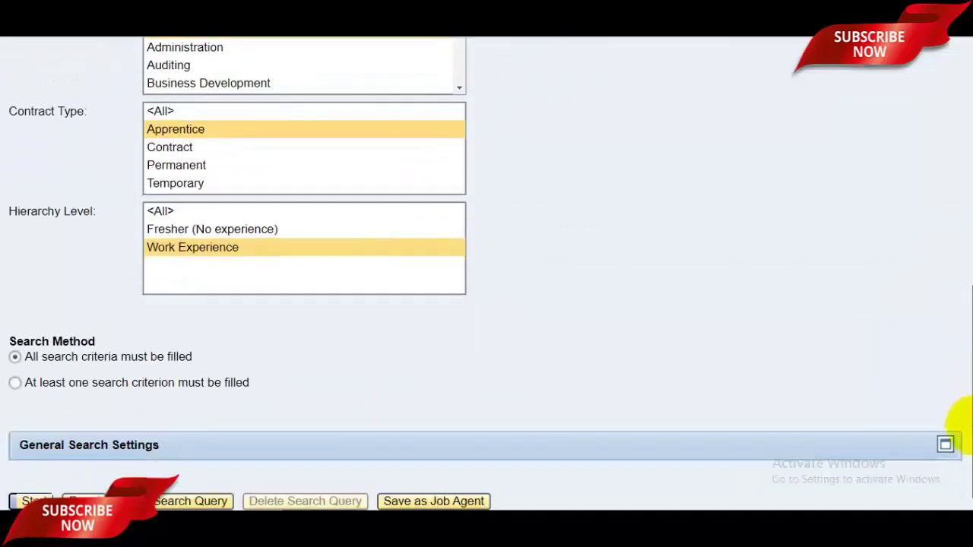
pyautogui.click(35, 501)
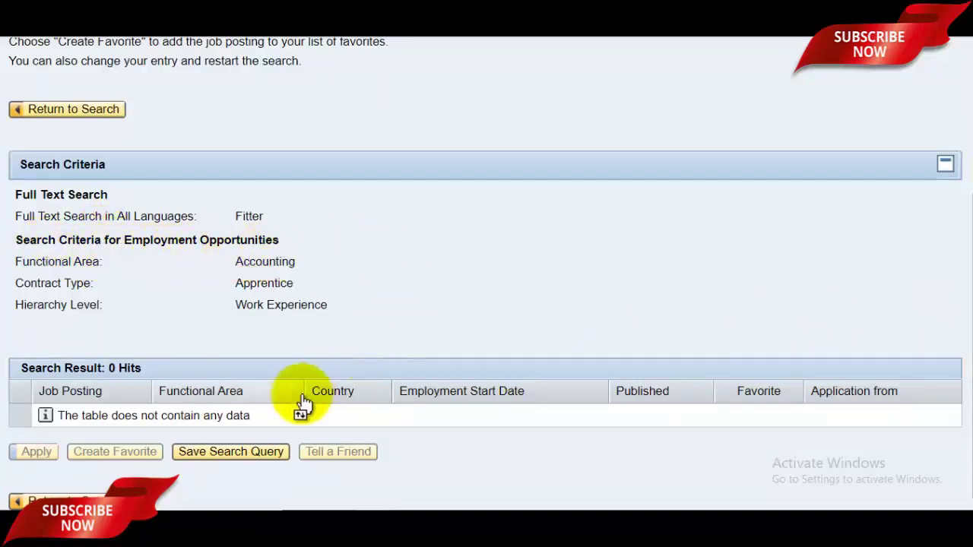
# - Return to the search form and reset functional area, contract type and hierarchy level to all
pyautogui.moveTo(956, 250); pyautogui.dragTo(962, 156)
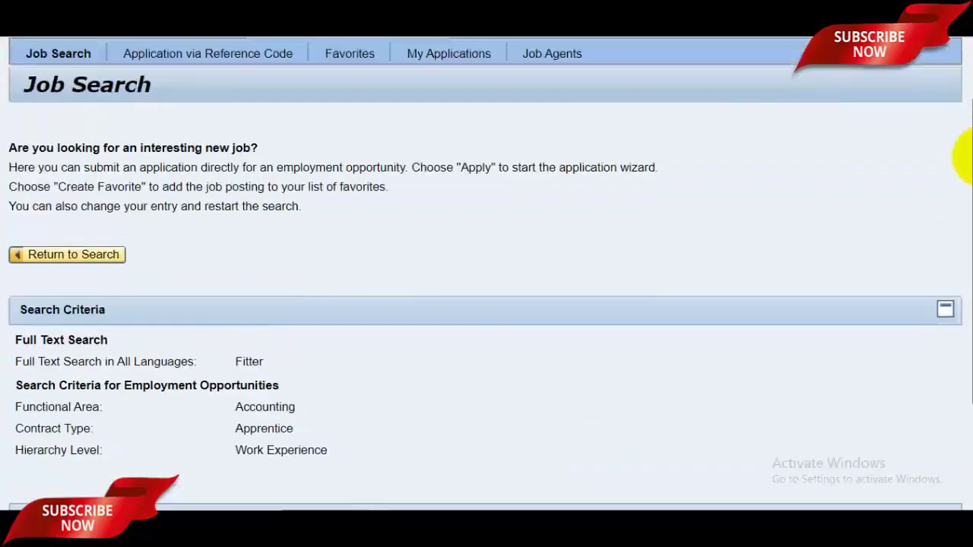
pyautogui.scroll(-1, 651, 265)
pyautogui.click(43, 202)
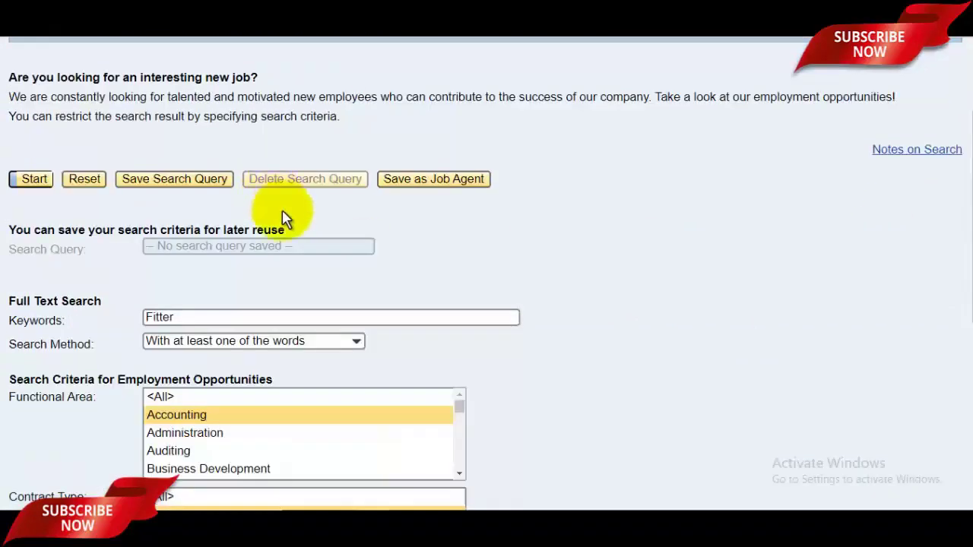
pyautogui.scroll(-2, 935, 281)
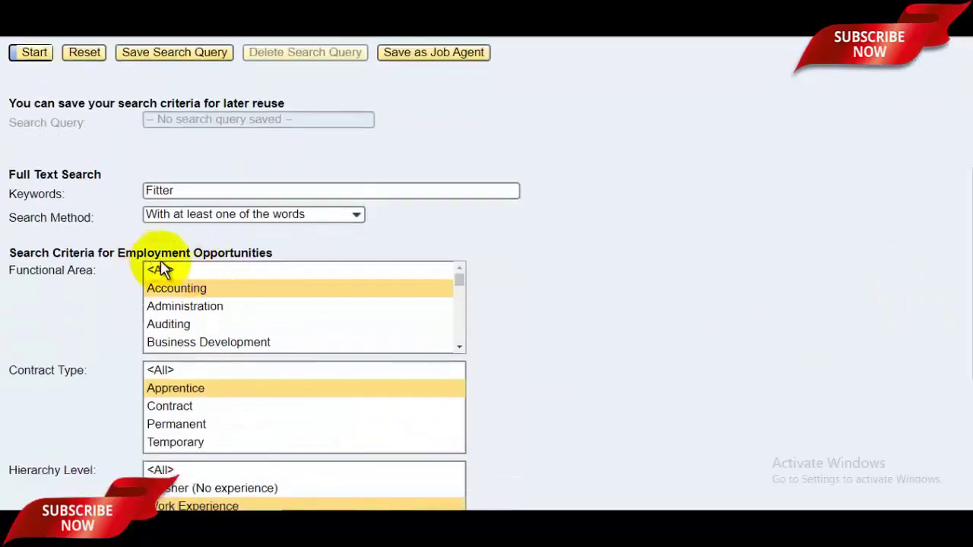
pyautogui.click(250, 190)
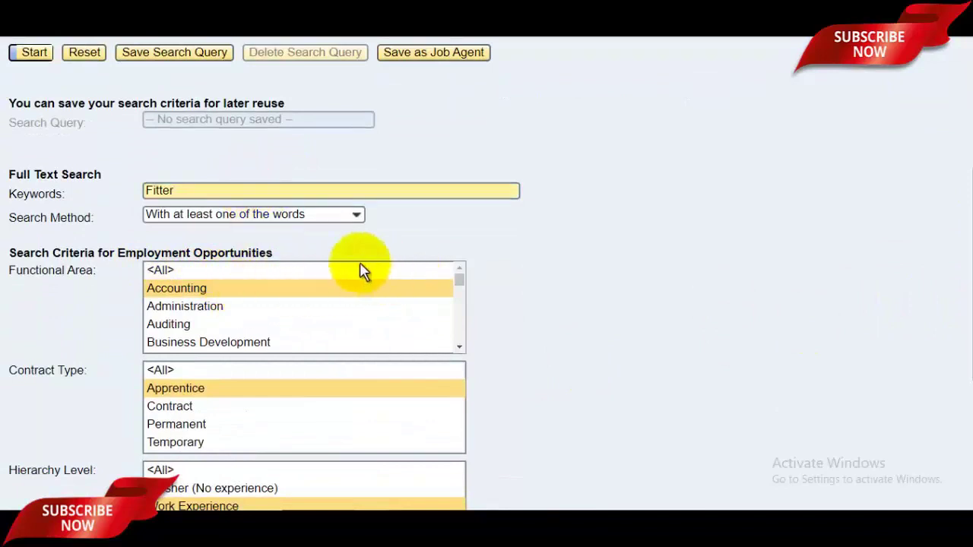
pyautogui.click(289, 271)
pyautogui.click(190, 372)
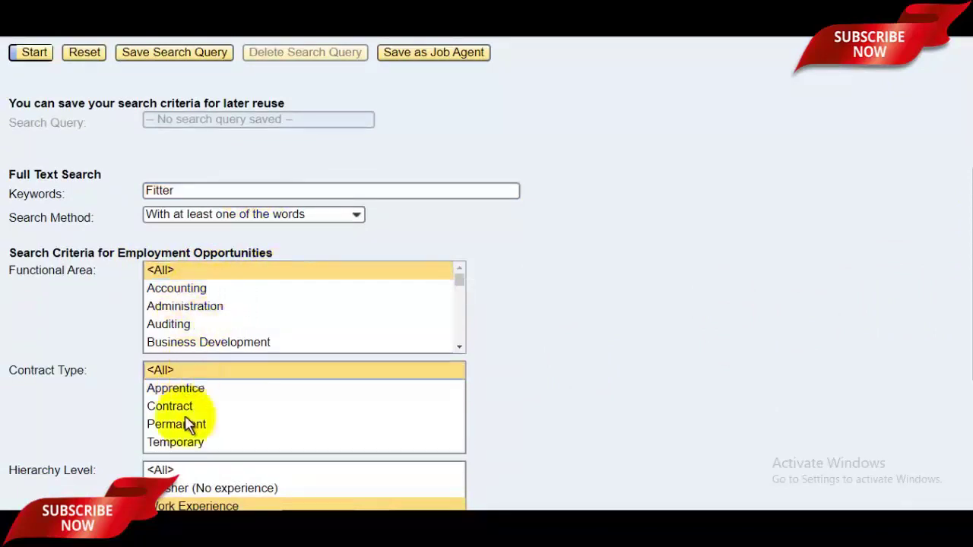
pyautogui.click(182, 472)
# - Rerun the Fitter search and open the Outfit Assistant (Fitter) on contract basis posting
pyautogui.scroll(-2, 960, 304)
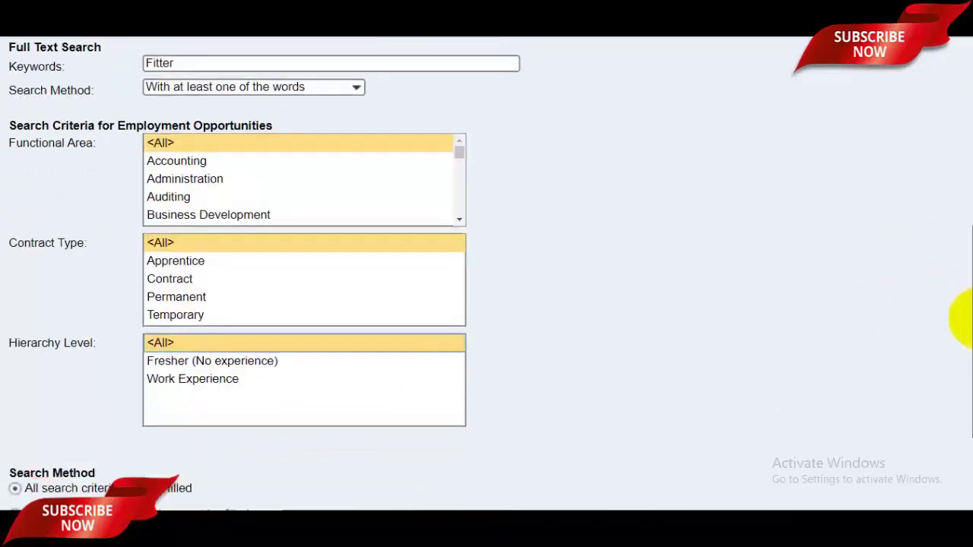
pyautogui.scroll(-2, 960, 365)
pyautogui.click(29, 501)
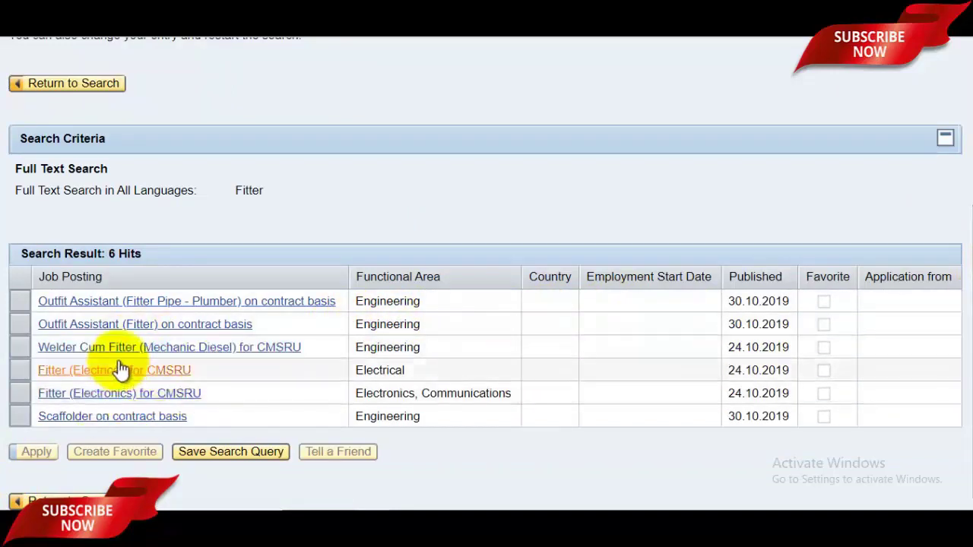
pyautogui.click(144, 372)
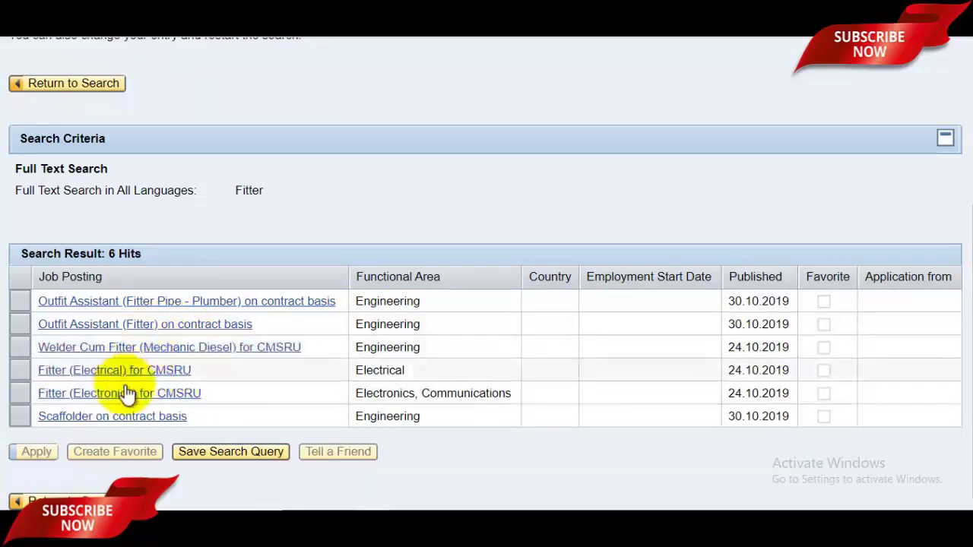
pyautogui.click(119, 327)
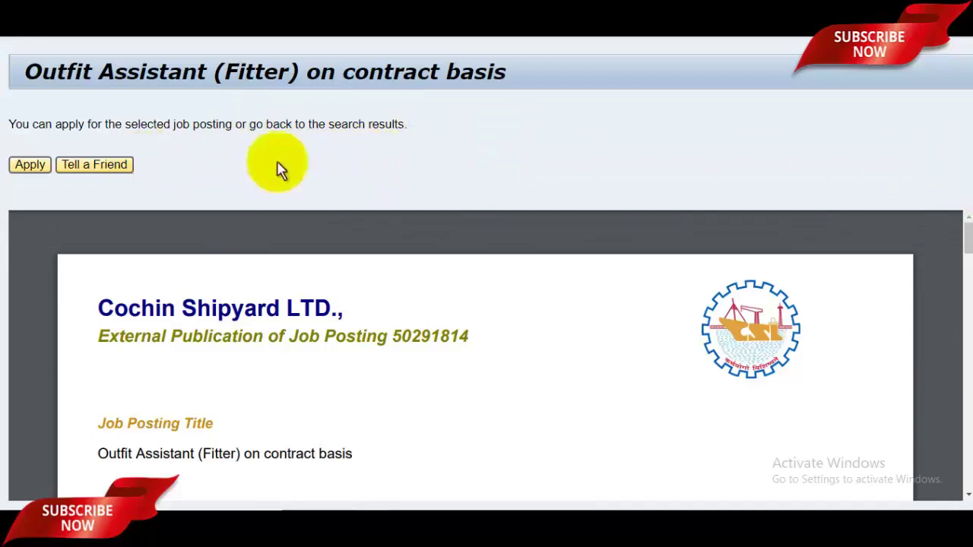
# - Scroll through the Outfit Assistant (Fitter) posting PDF, then Apply to launch the Application Wizard
pyautogui.moveTo(966, 228); pyautogui.dragTo(964, 344)
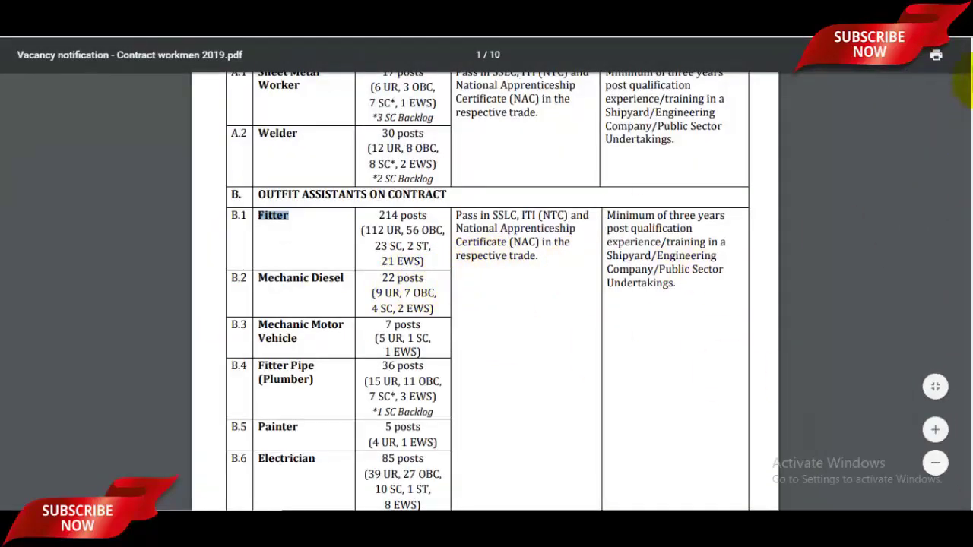
pyautogui.moveTo(964, 93); pyautogui.dragTo(964, 149)
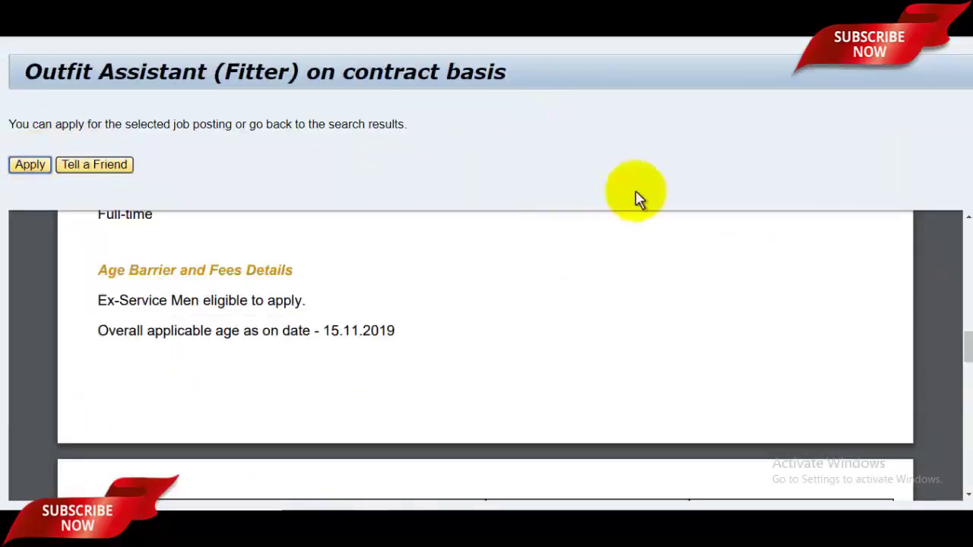
pyautogui.click(76, 169)
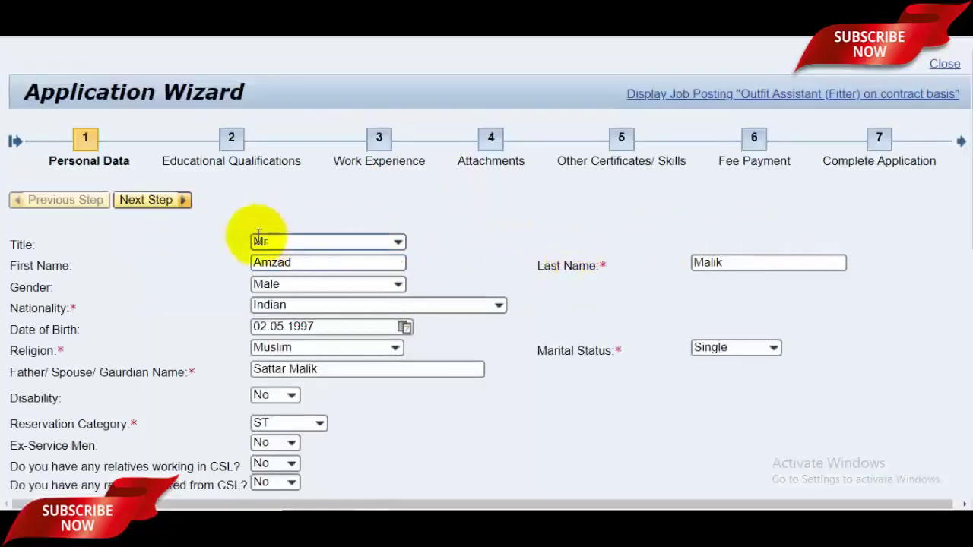
# - Advance through the qualifications, work experience, attachments and skills steps to Fee Payment
pyautogui.click(166, 203)
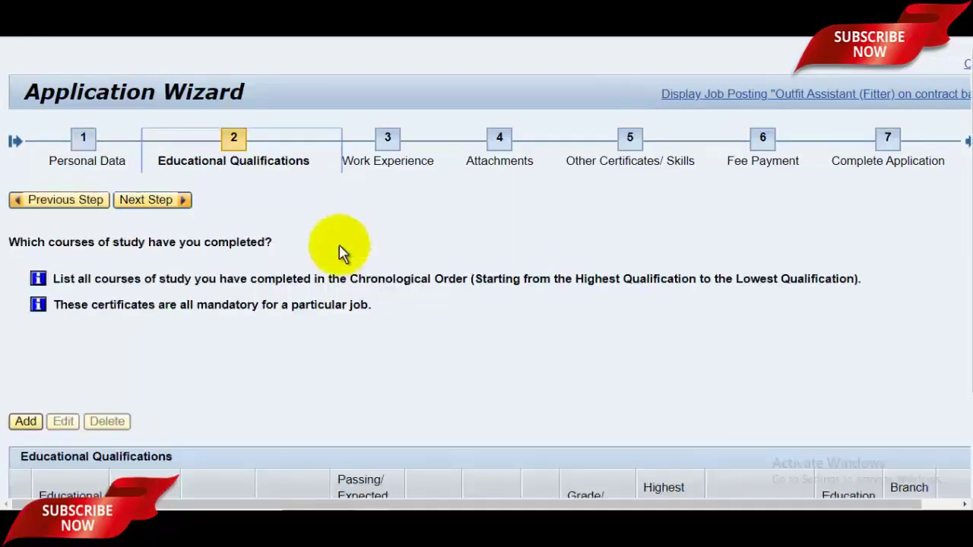
pyautogui.click(157, 204)
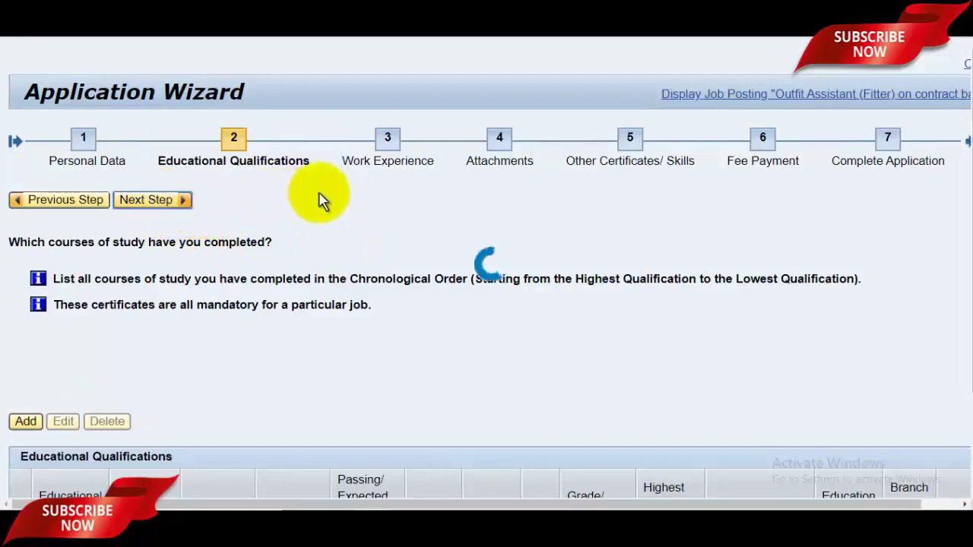
pyautogui.click(163, 202)
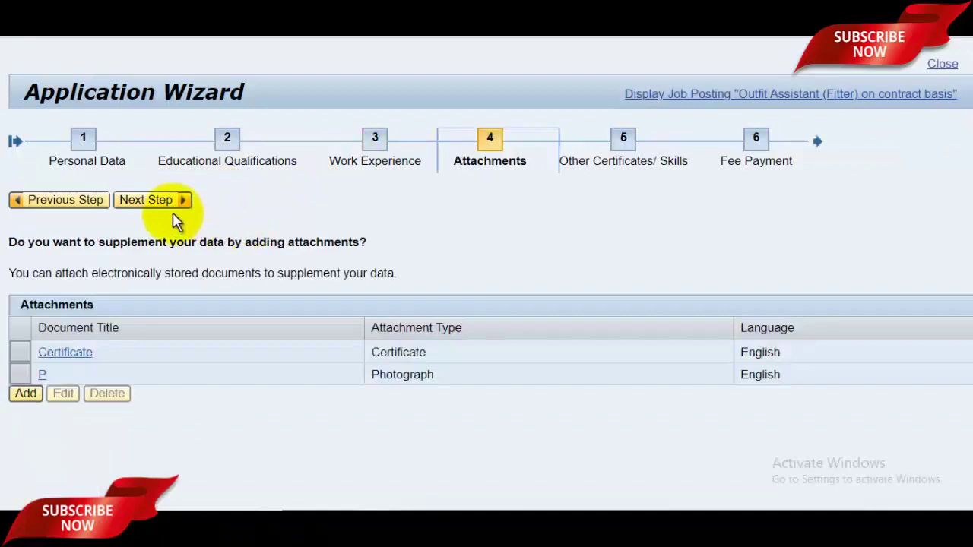
pyautogui.click(173, 210)
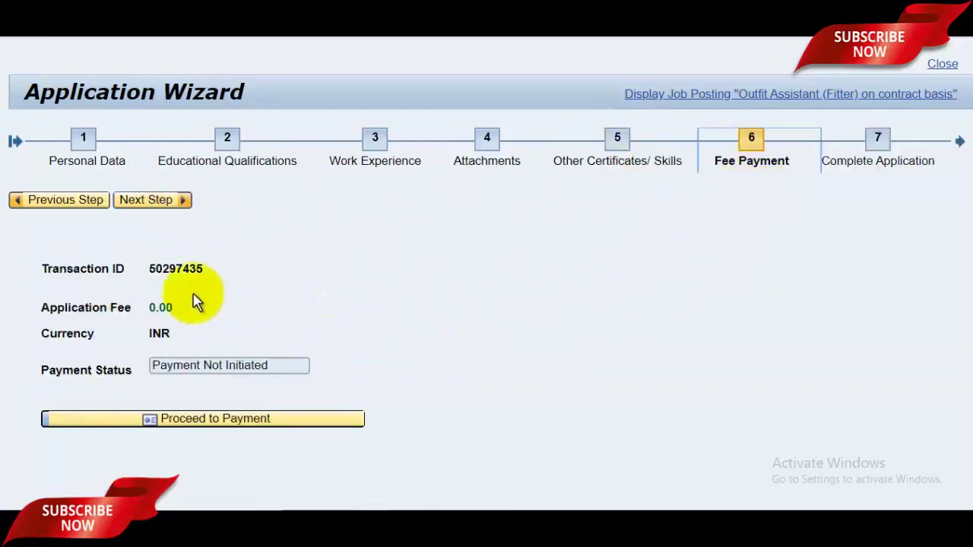
# - Attempt the 0.00 INR fee payment and dismiss the merchant error popup
pyautogui.click(244, 429)
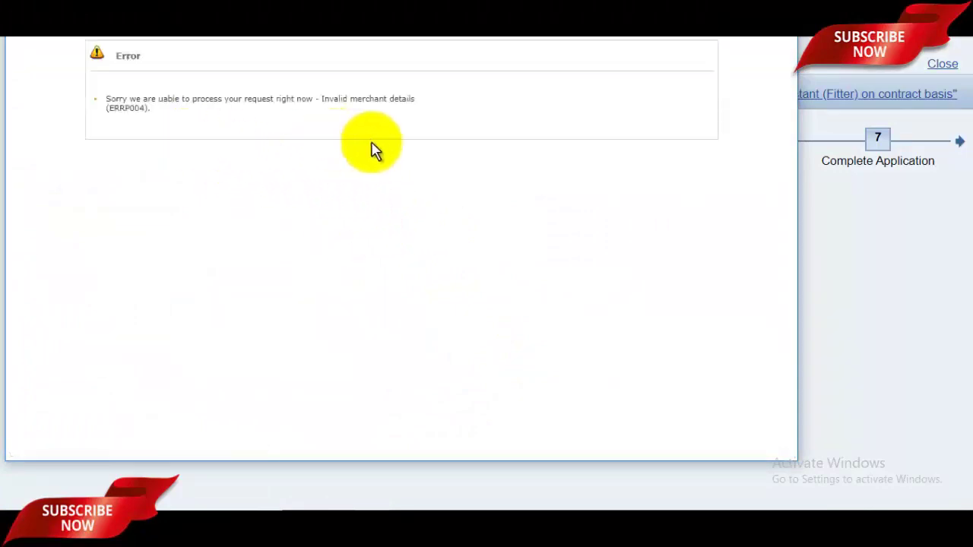
pyautogui.click(866, 258)
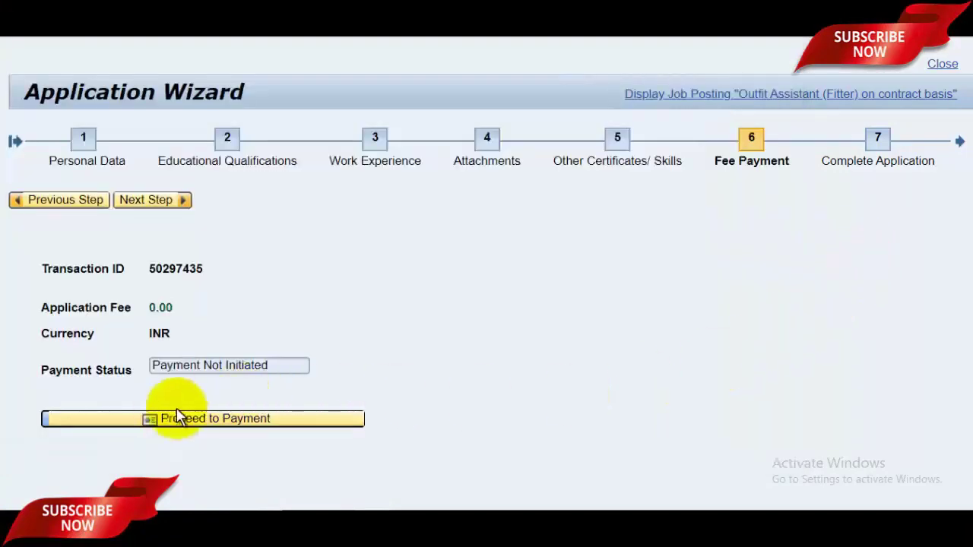
pyautogui.click(882, 169)
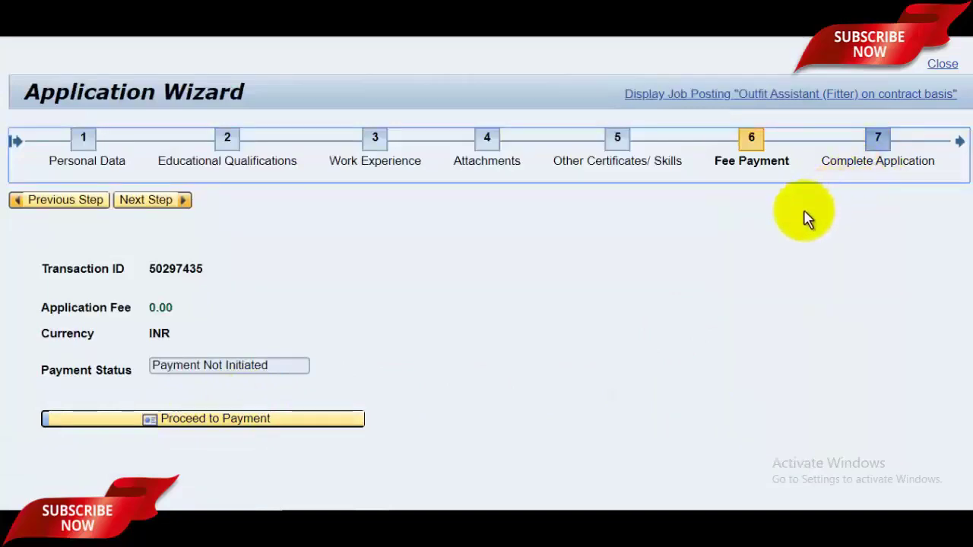
# - Go to step 7 with both declarations ticked and send the Outfit Assistant (Fitter) application
pyautogui.click(129, 199)
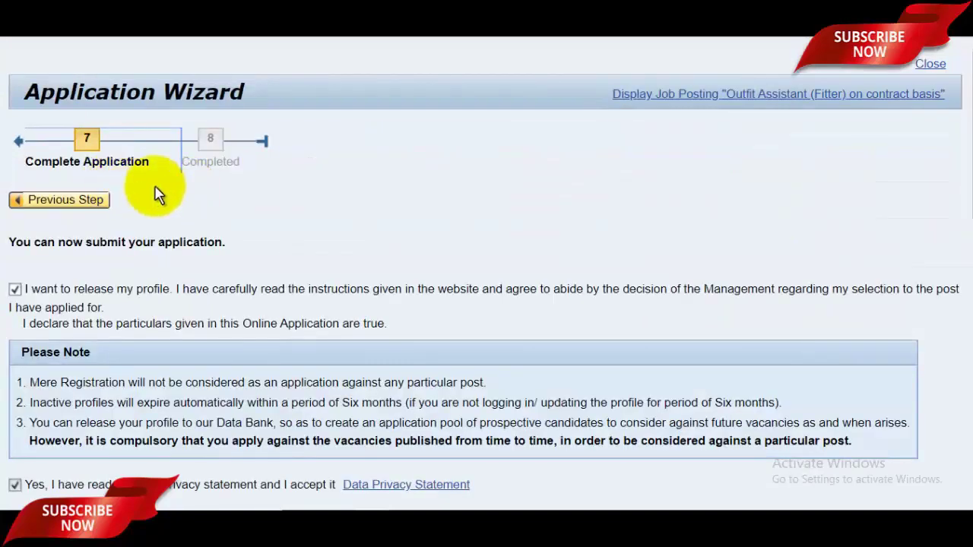
pyautogui.moveTo(955, 185); pyautogui.dragTo(965, 209)
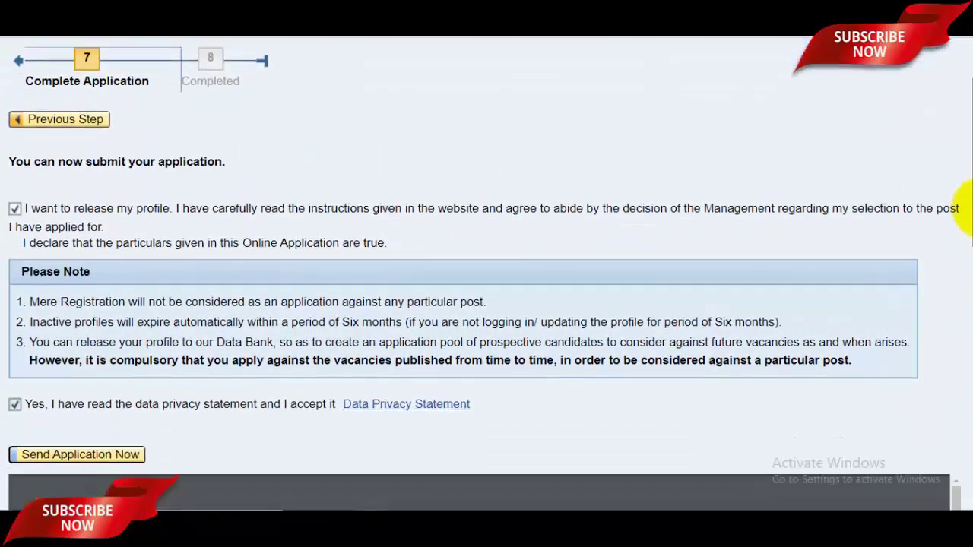
pyautogui.click(100, 460)
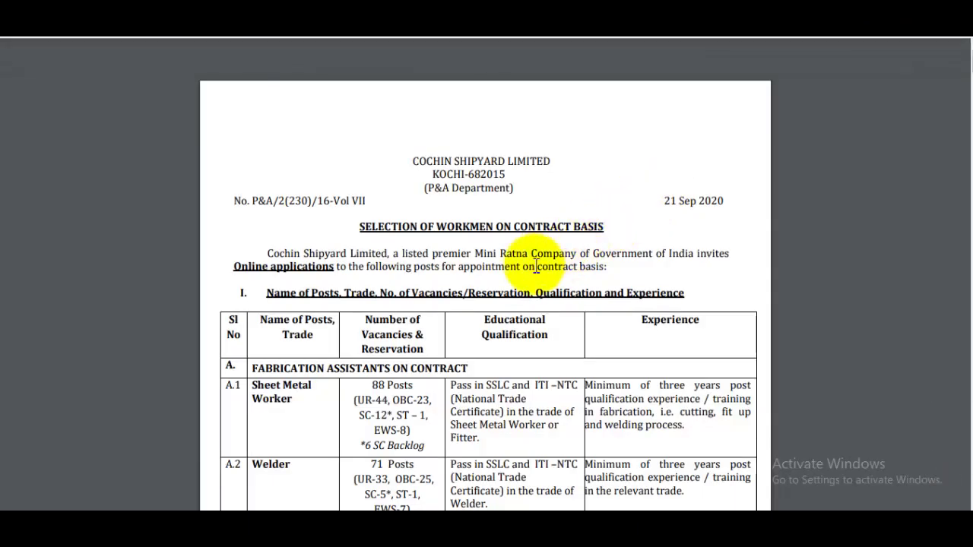
# - Scroll through the revised vacancy notification's contract post tables, then highlight the YouTube channel name
pyautogui.scroll(-1, 534, 267)
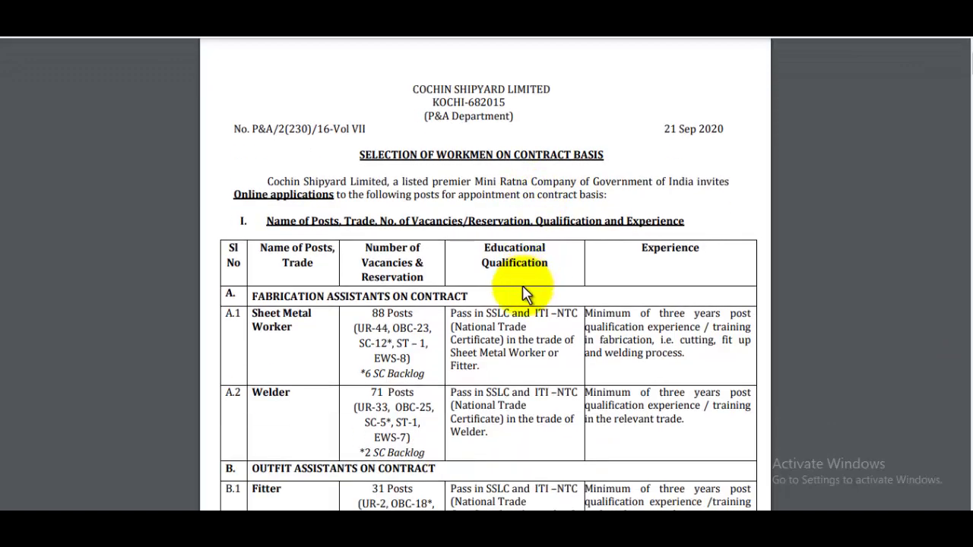
pyautogui.scroll(-2, 480, 293)
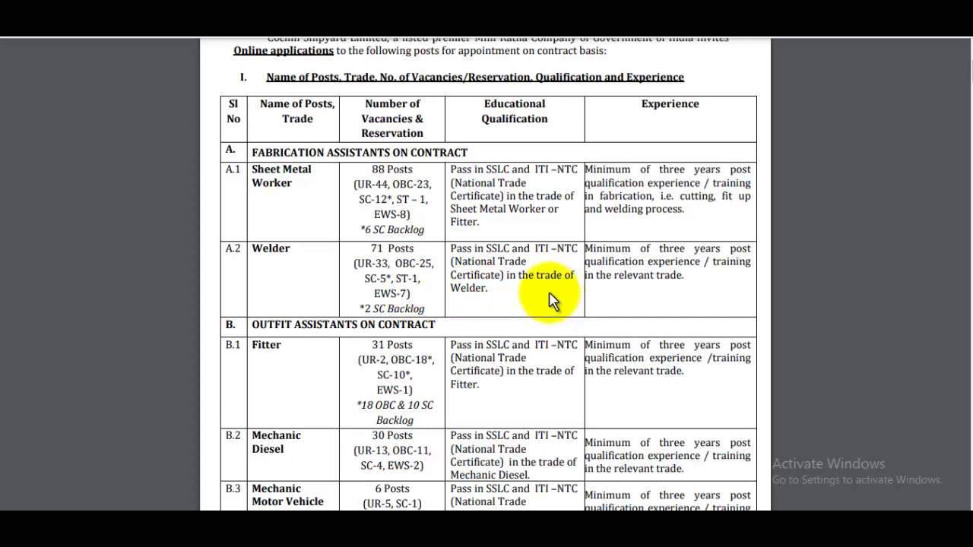
pyautogui.scroll(-3, 551, 300)
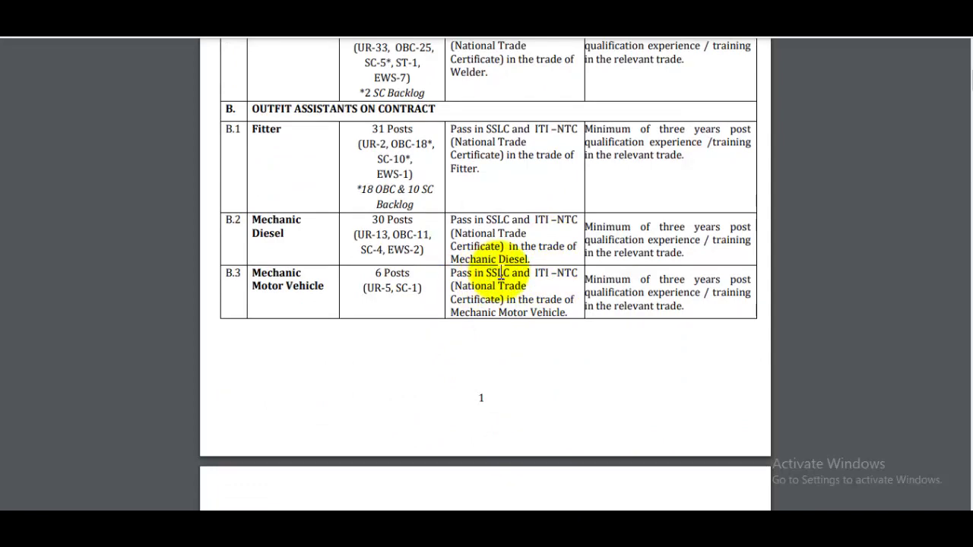
pyautogui.scroll(-12, 501, 276)
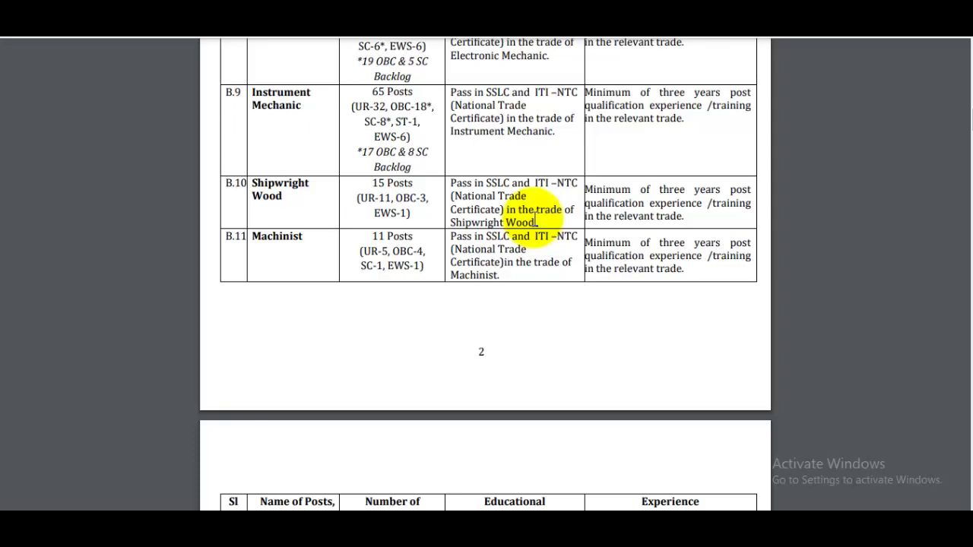
pyautogui.scroll(-12, 536, 220)
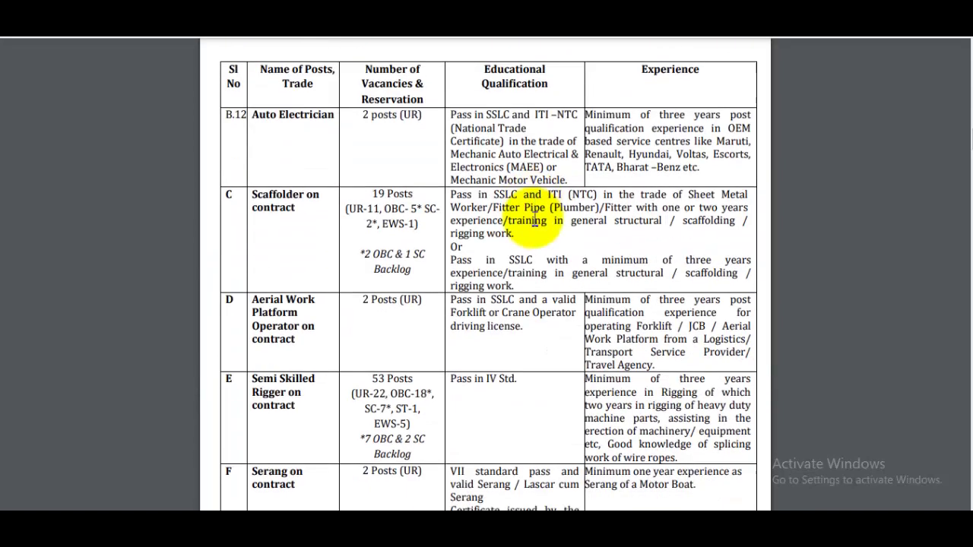
pyautogui.scroll(-5, 715, 236)
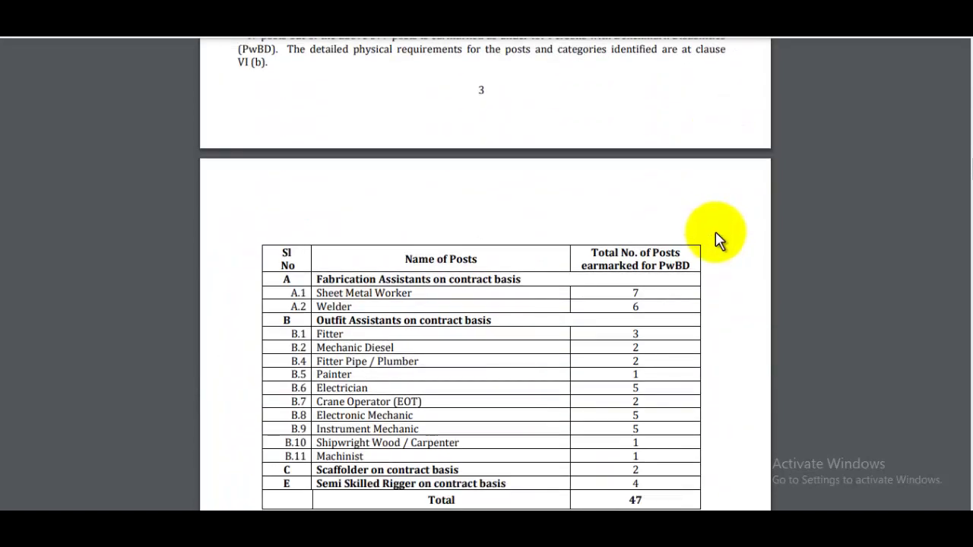
pyautogui.scroll(15, 717, 239)
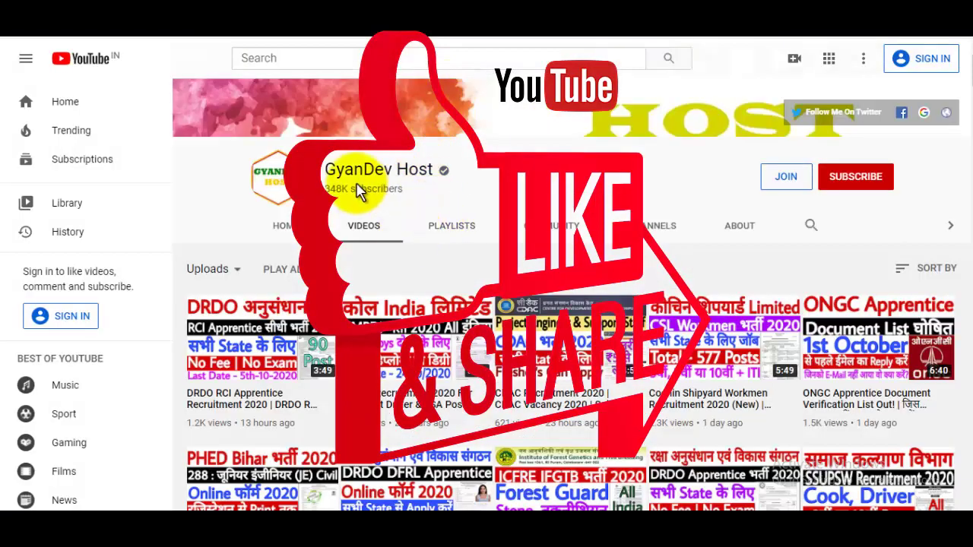
pyautogui.moveTo(325, 169); pyautogui.dragTo(435, 171)
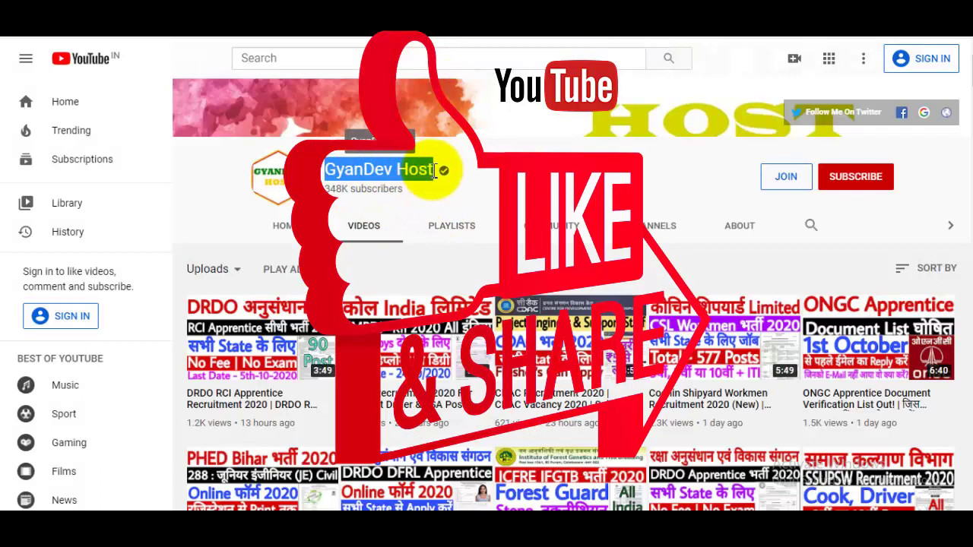